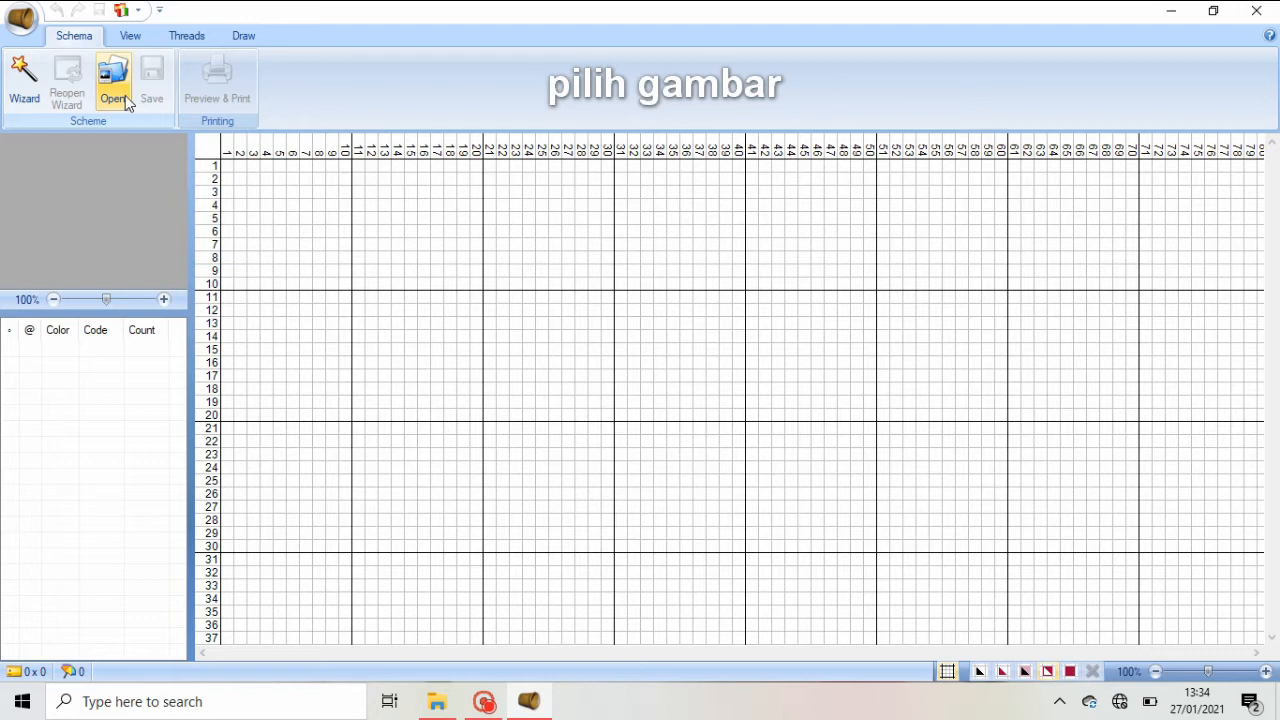
Load the FITRI IDUL drawing into the Stitch Art Wizard and use Appleton Wool floss with a maximum of 15 colors
click(125, 95)
click(334, 262)
click(462, 424)
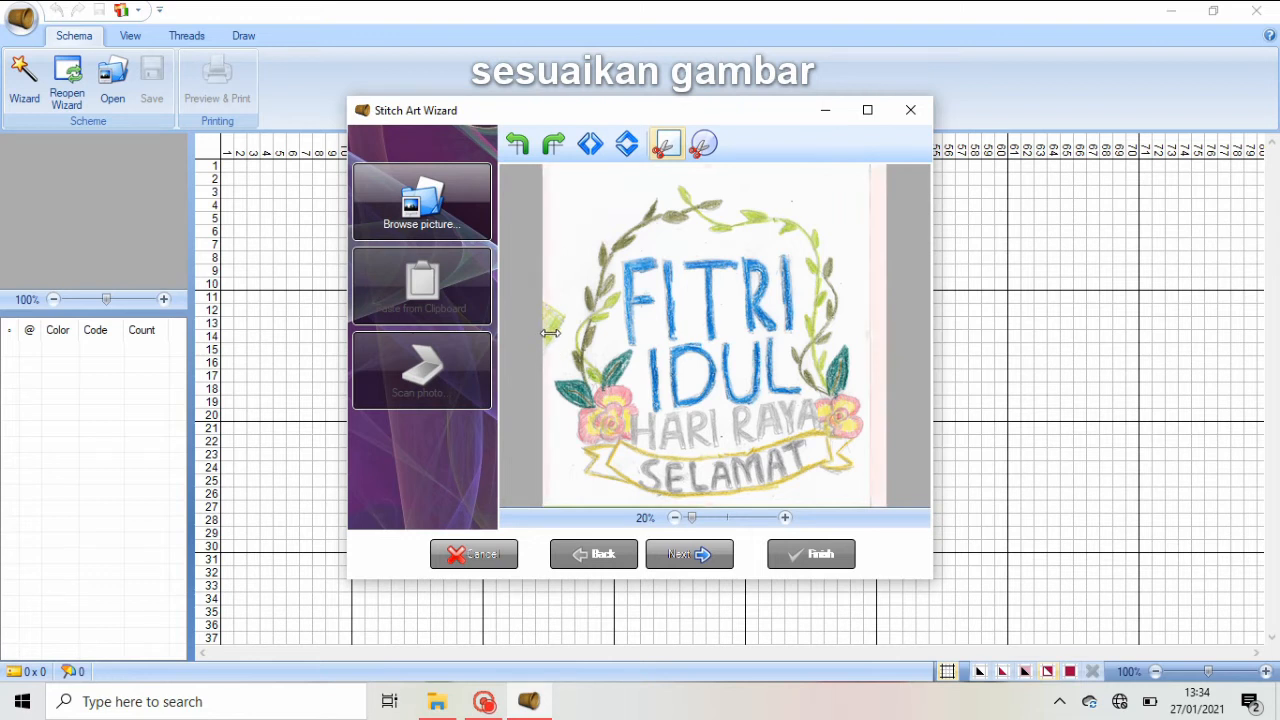
click(719, 565)
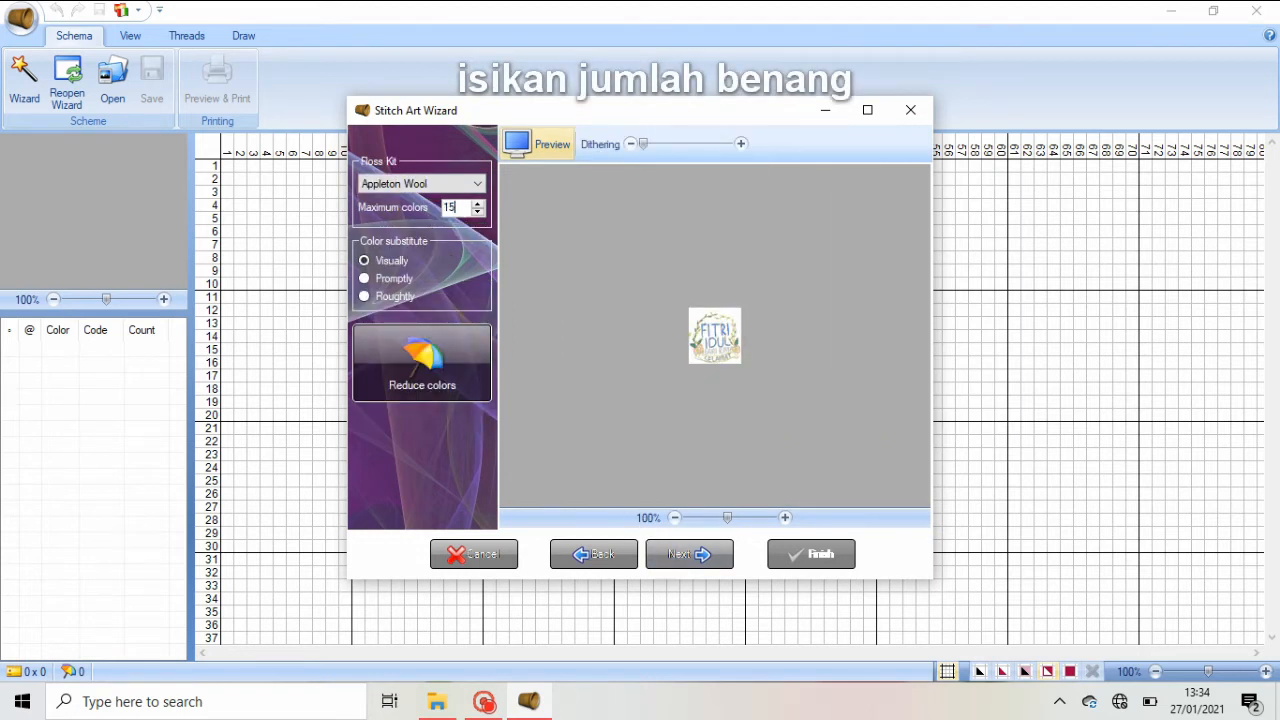
click(710, 557)
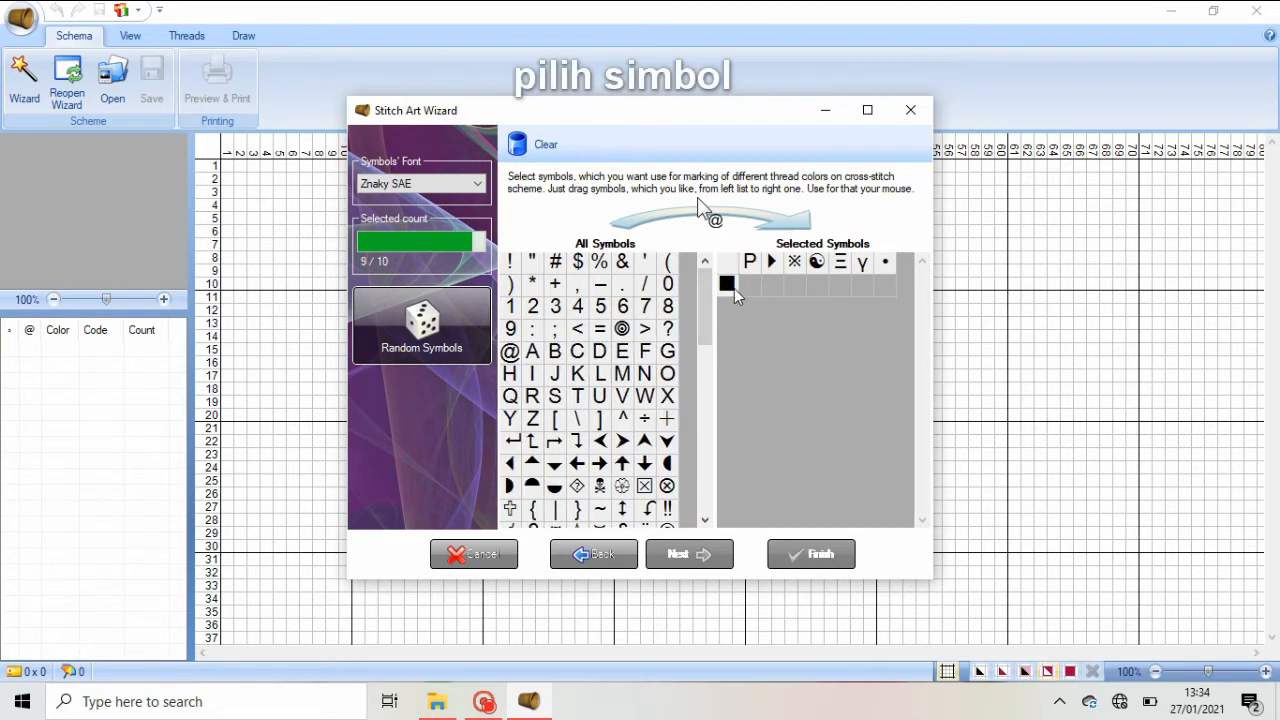
Remove all the preselected symbols from the wizard's selected symbols
click(729, 285)
click(751, 266)
click(751, 266)
click(753, 269)
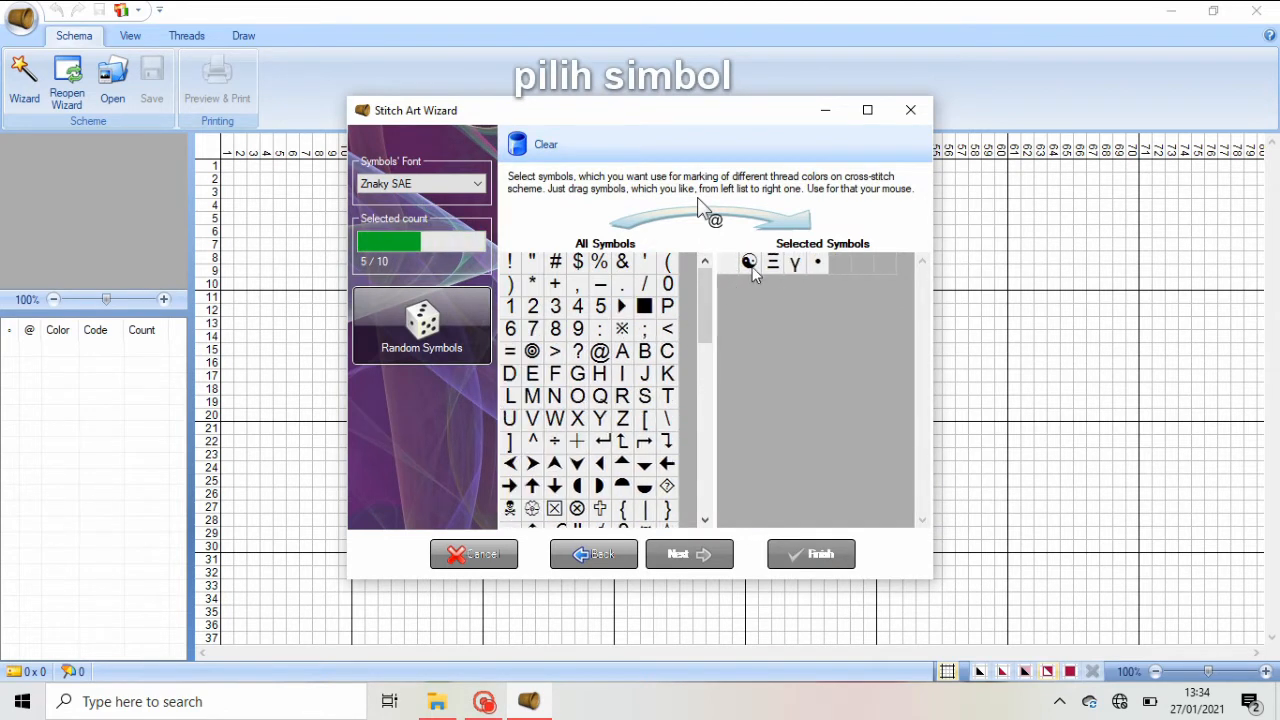
click(751, 266)
click(751, 266)
click(751, 266)
click(751, 266)
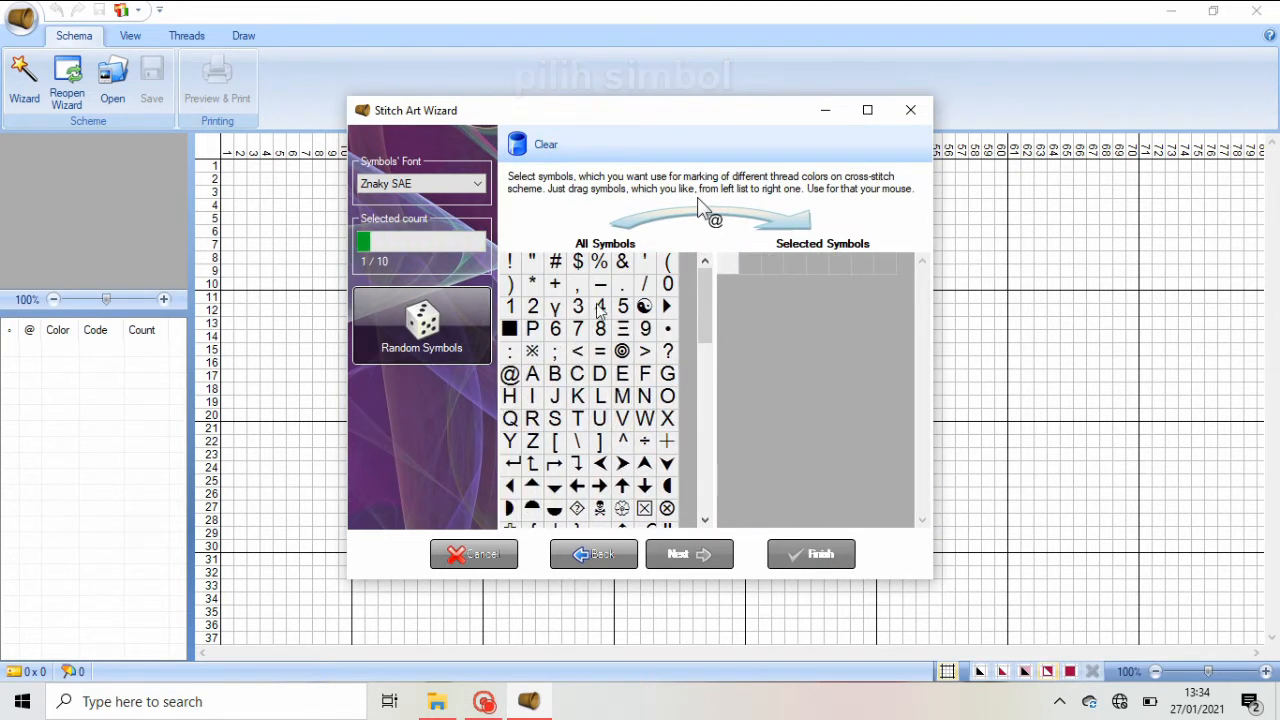
Change the symbols' font to Tahoma
click(477, 184)
click(480, 198)
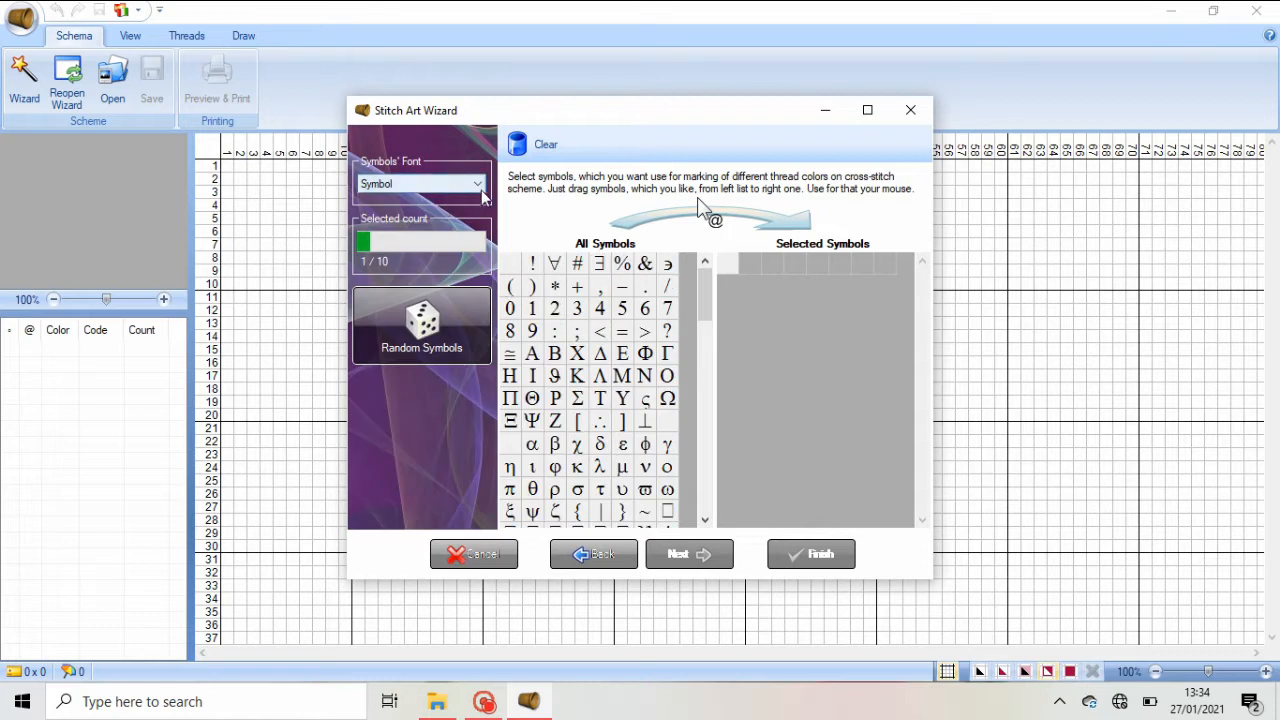
click(477, 184)
click(480, 211)
Add the letters A to I to the selected symbols and finish the wizard
click(532, 353)
click(532, 353)
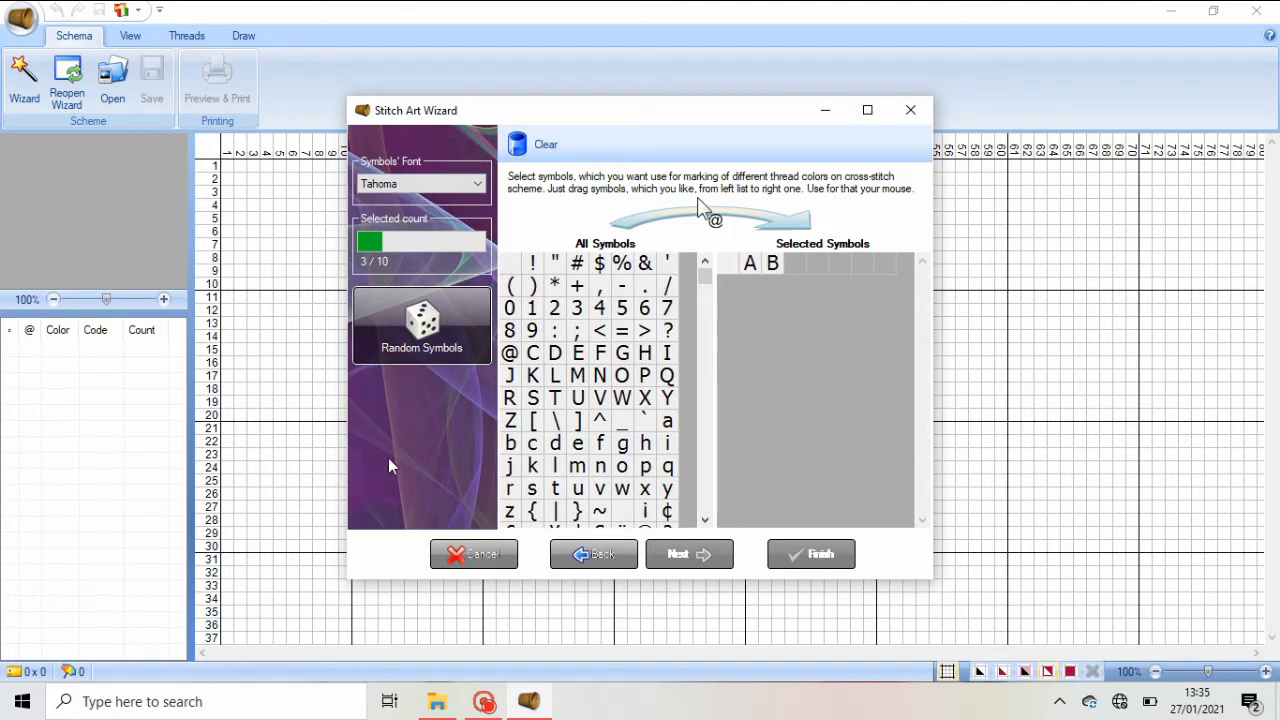
drag(532, 353, 789, 366)
click(810, 555)
Pencil over the stray stitches in columns 1 to 3, rows 26 to 32, with the blank thread 991 to erase them
scroll(870, 455, down, 3)
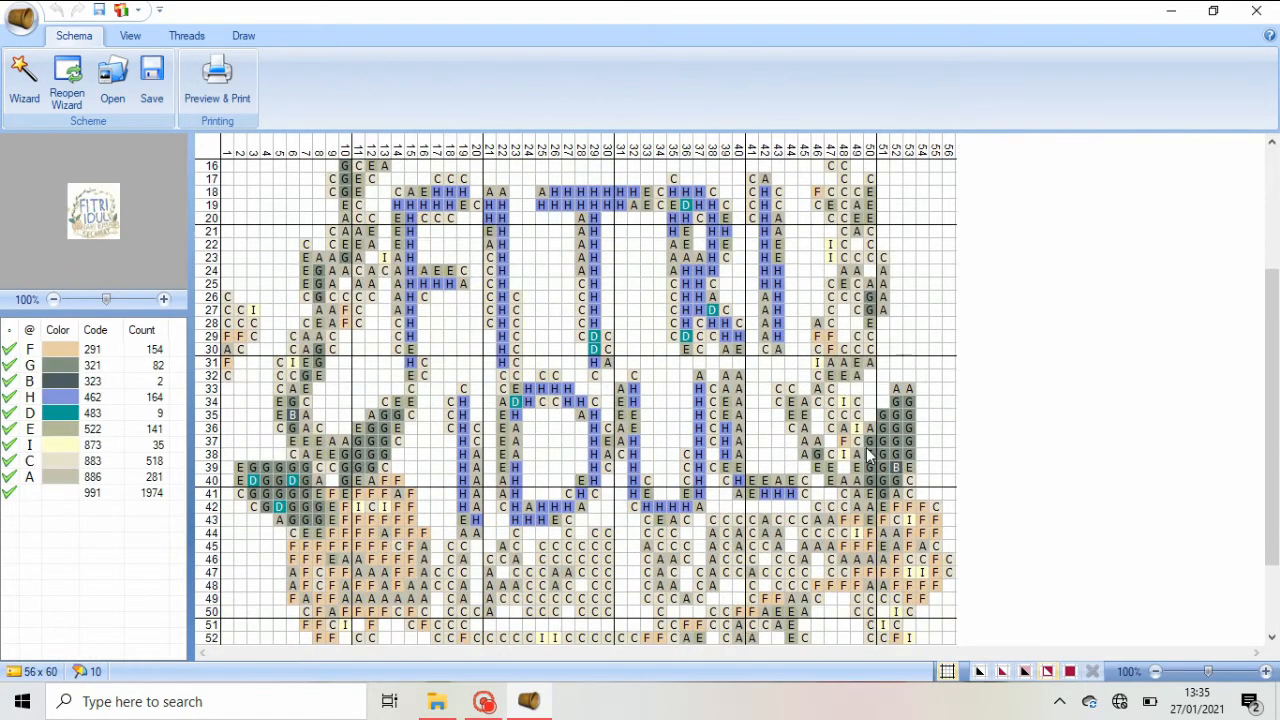
scroll(870, 455, down, 2)
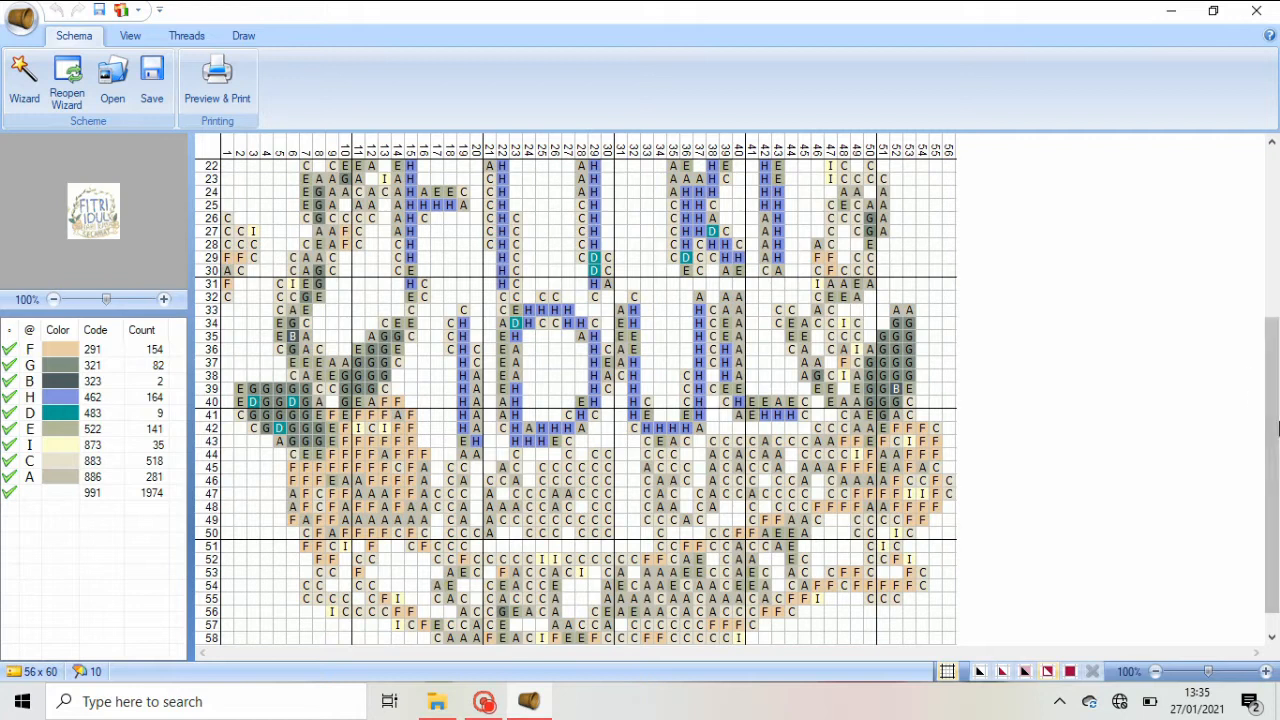
drag(1273, 430, 1278, 282)
scroll(1278, 282, down, 3)
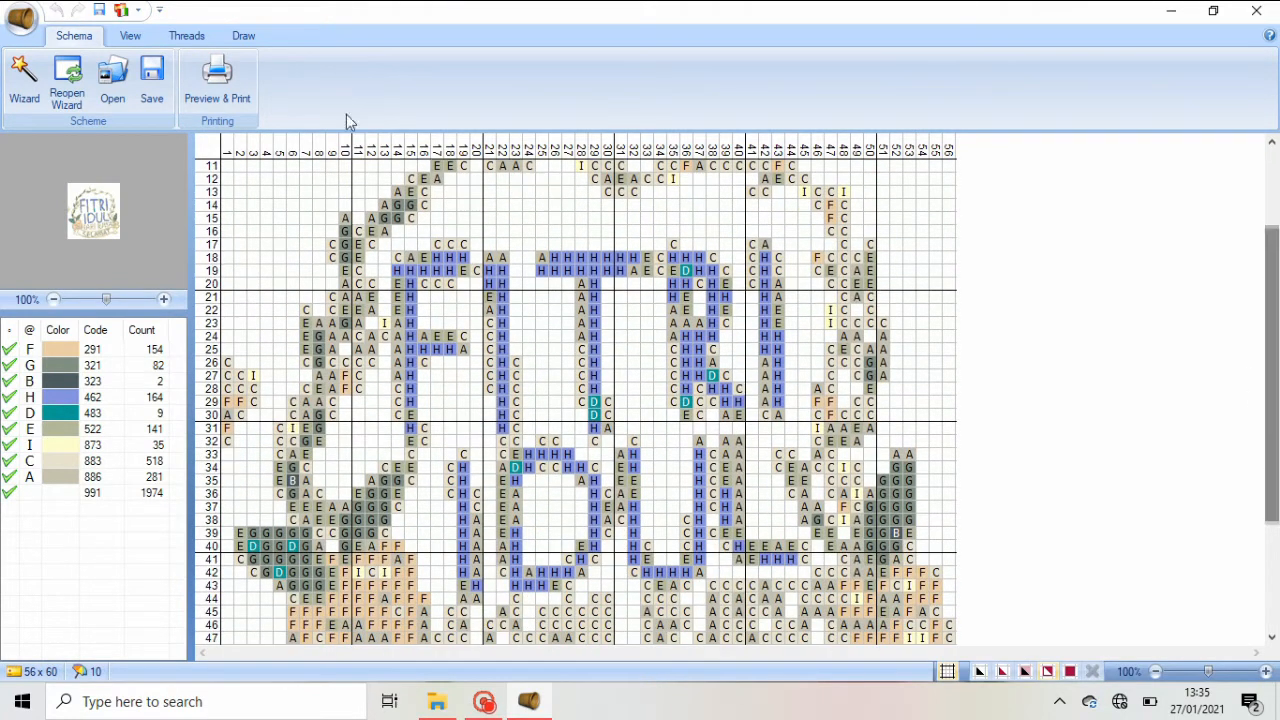
click(243, 35)
click(68, 491)
click(152, 80)
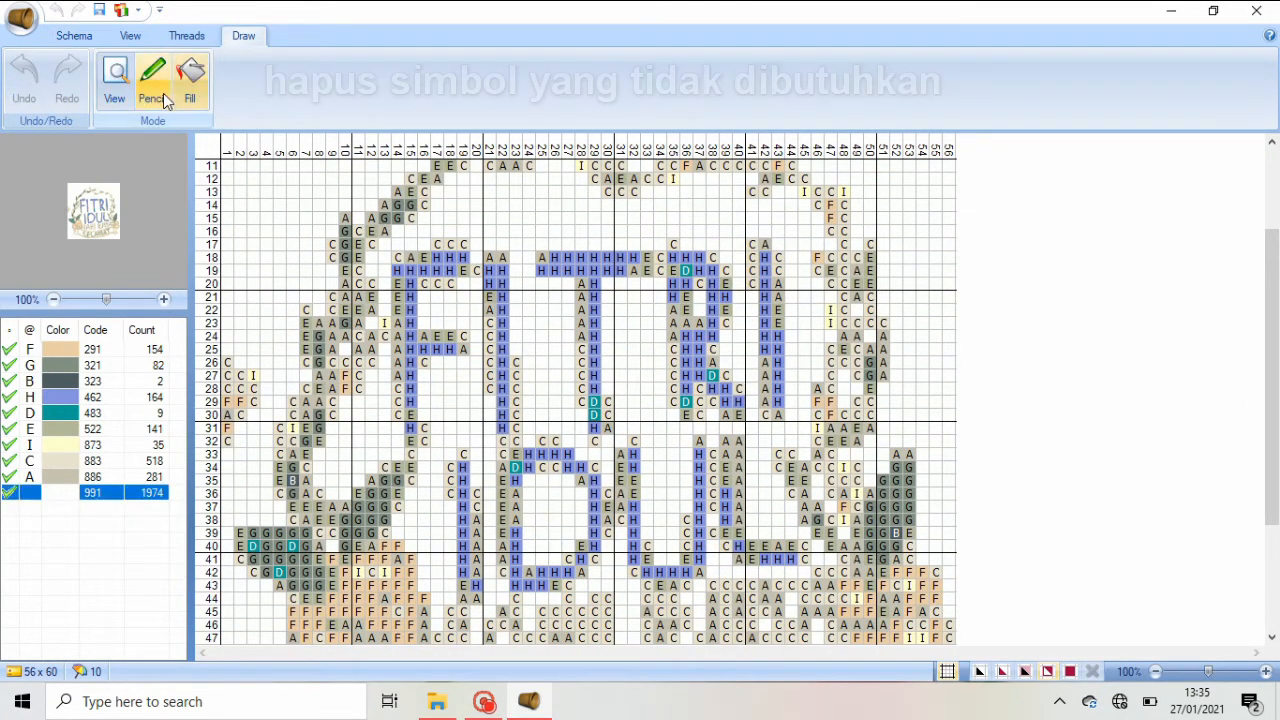
drag(230, 362, 250, 395)
click(240, 375)
click(228, 441)
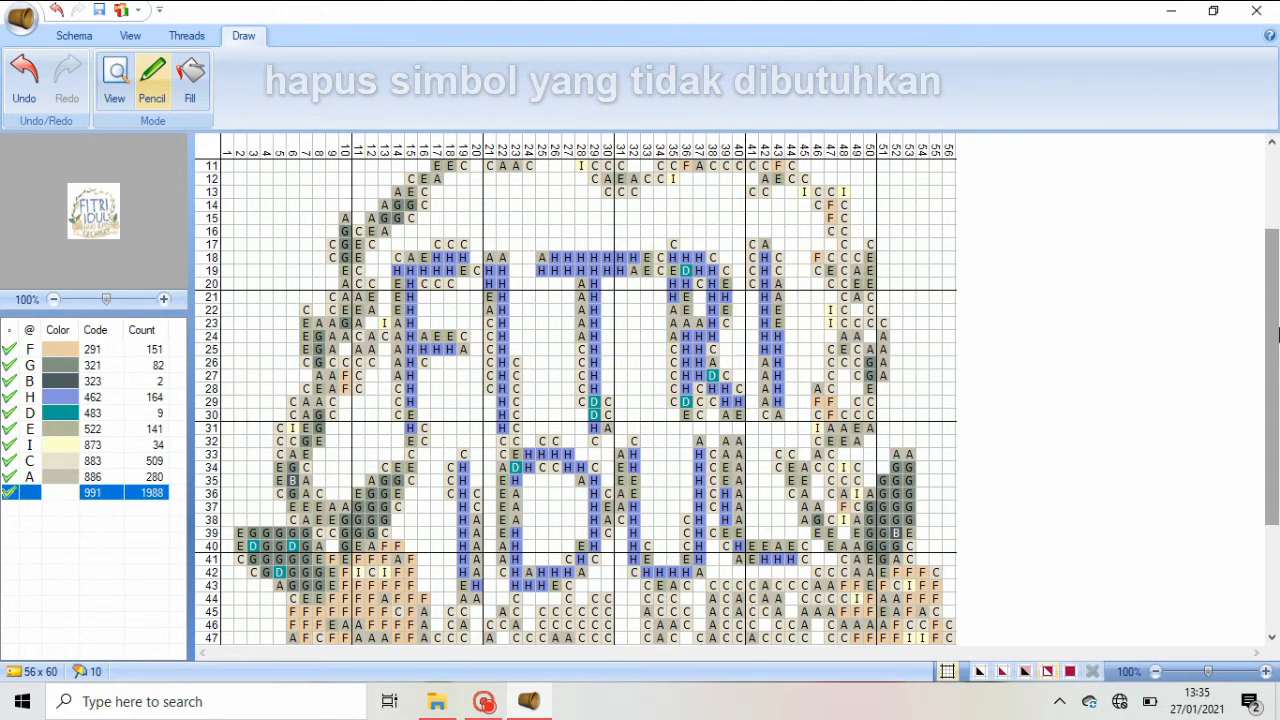
Replace the color of thread E with Appleton 541
mouse_move(1278, 360)
mouse_down()
mouse_move(1278, 460)
mouse_move(1278, 330)
mouse_up()
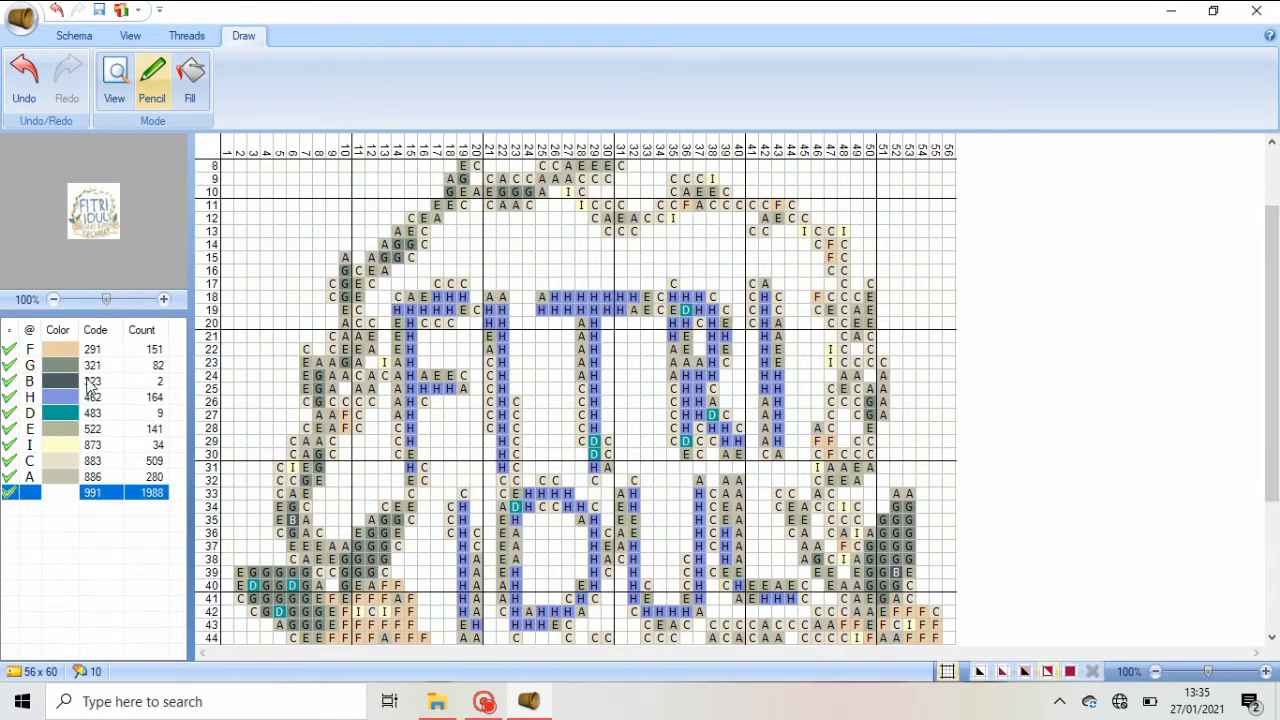
click(68, 435)
click(198, 38)
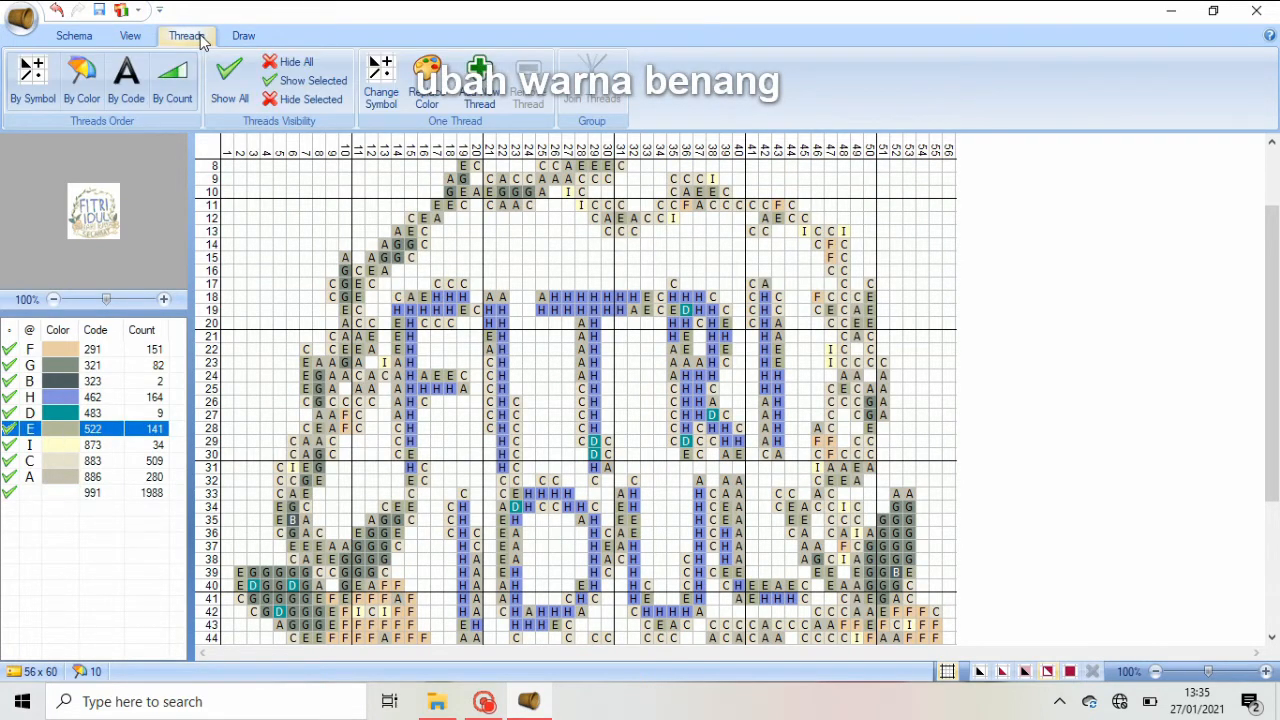
click(427, 85)
click(720, 384)
click(600, 537)
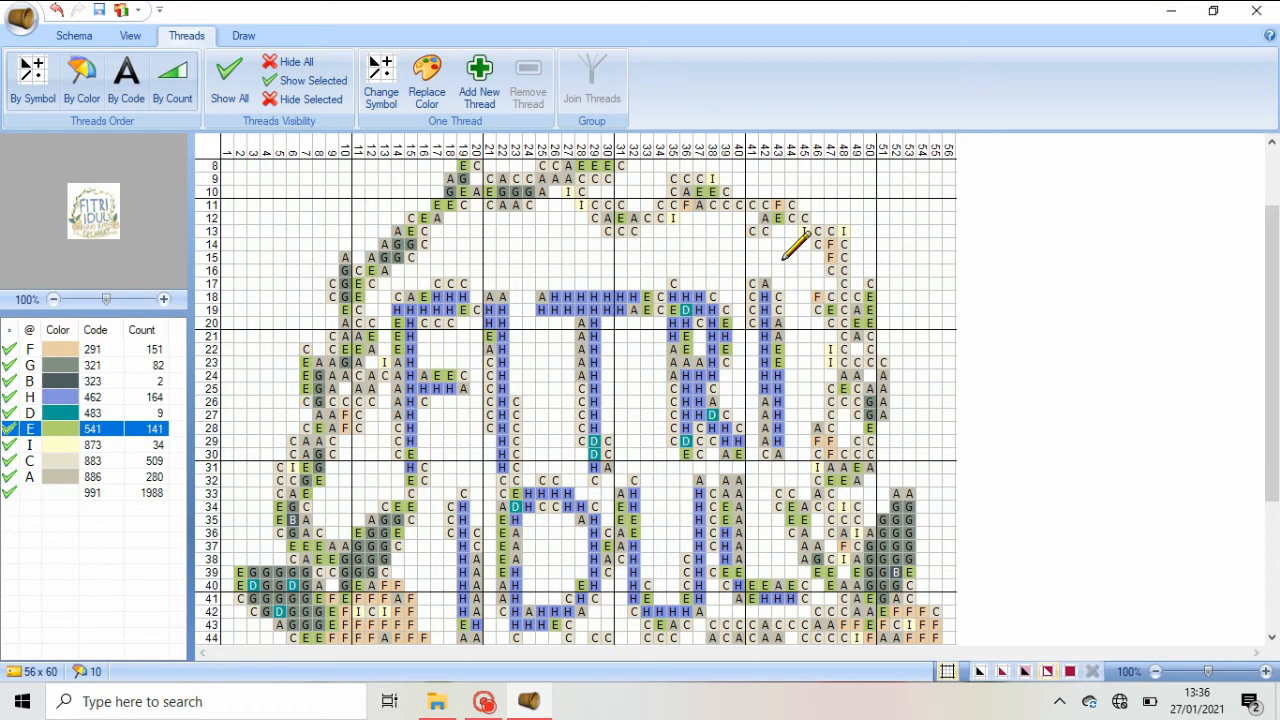
Replace the color of thread C with Appleton 251
click(68, 461)
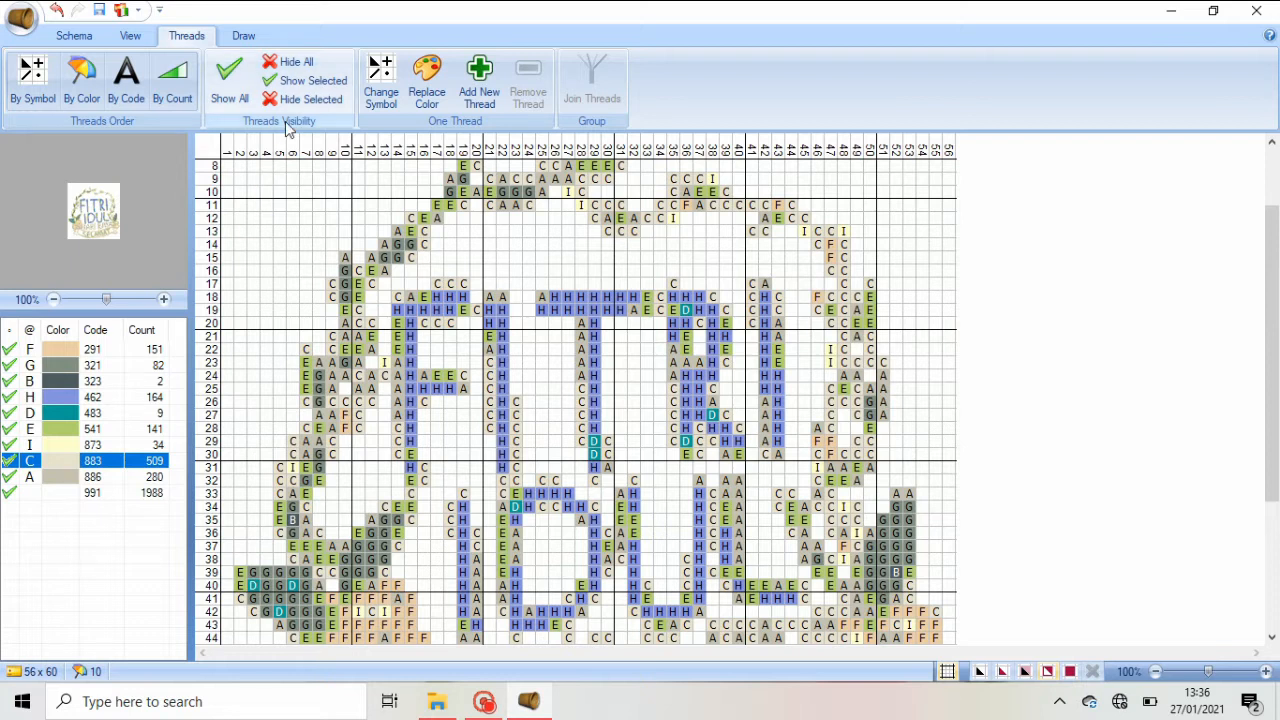
click(428, 84)
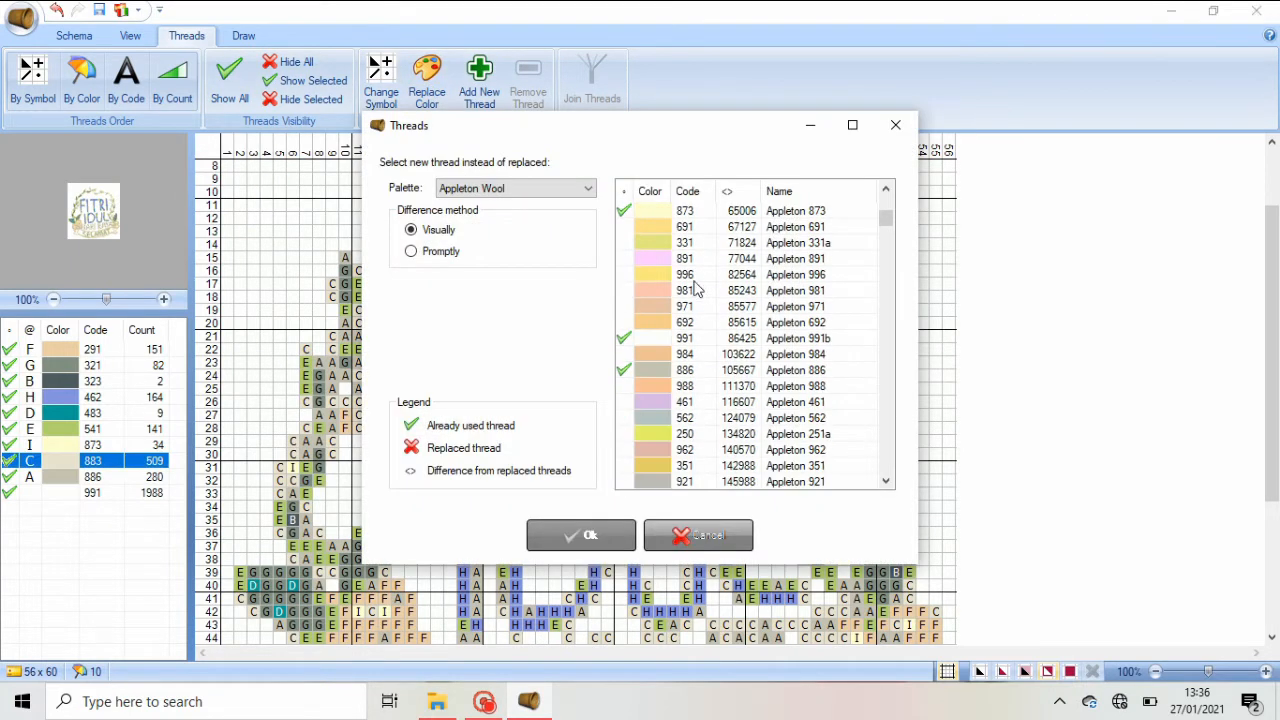
scroll(697, 289, down, 5)
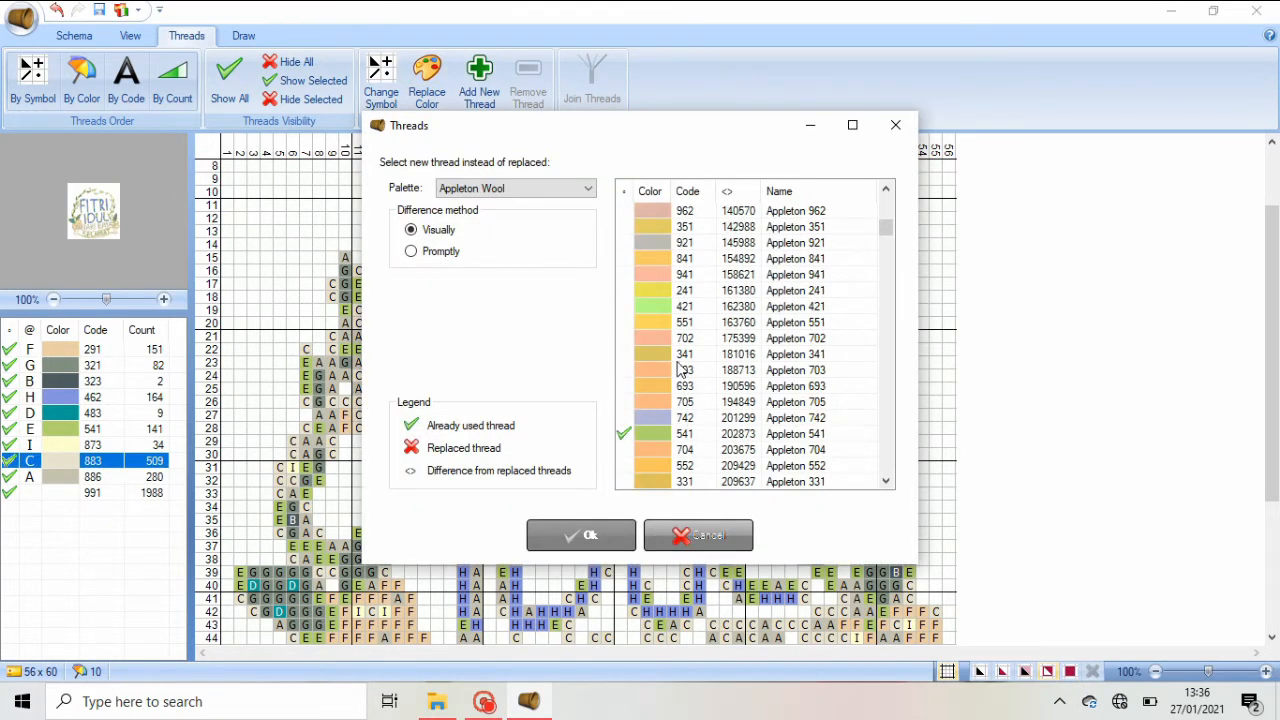
scroll(678, 370, down, 3)
click(695, 414)
click(581, 535)
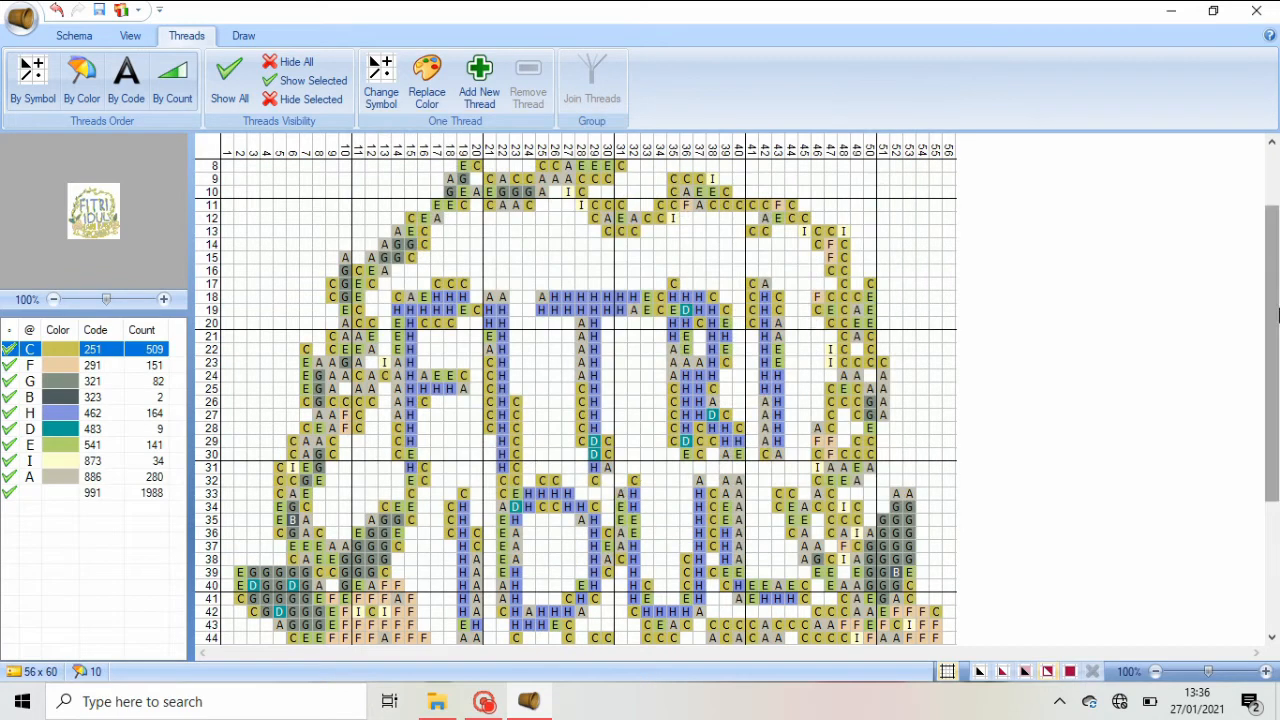
Replace the color of thread G with Appleton 425
scroll(1277, 315, down, 3)
click(90, 383)
click(428, 84)
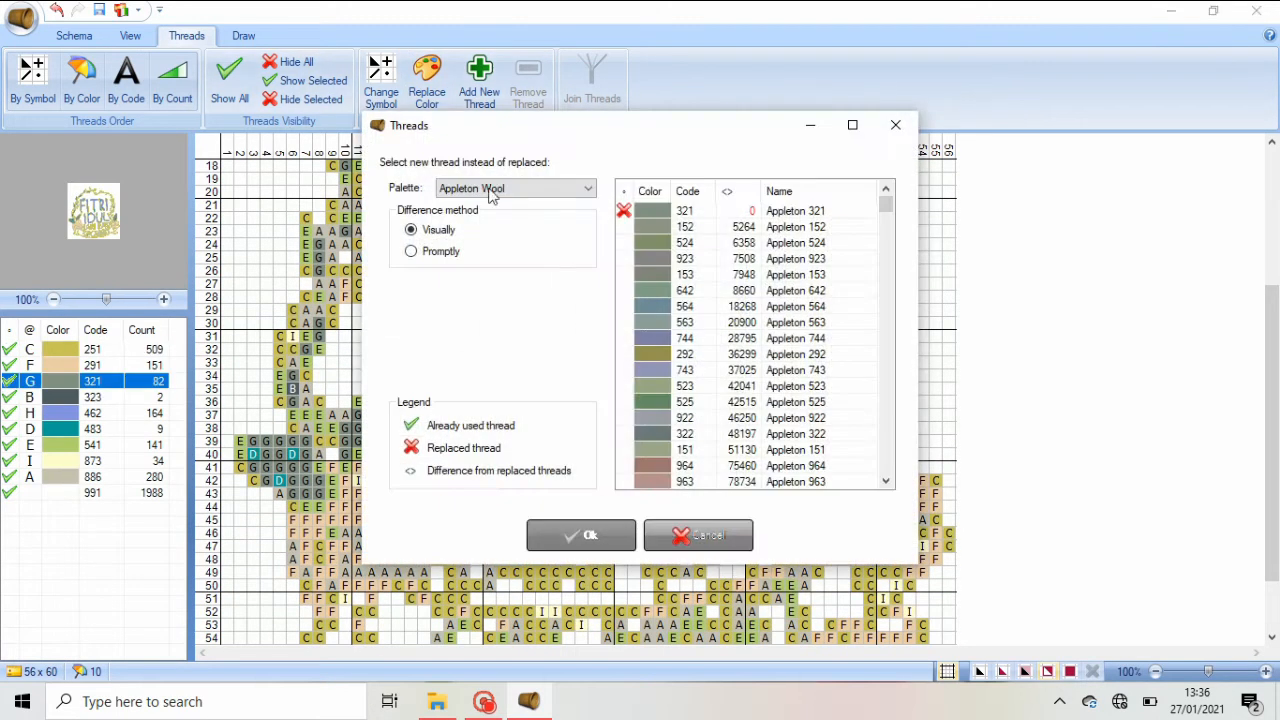
scroll(710, 372, down, 15)
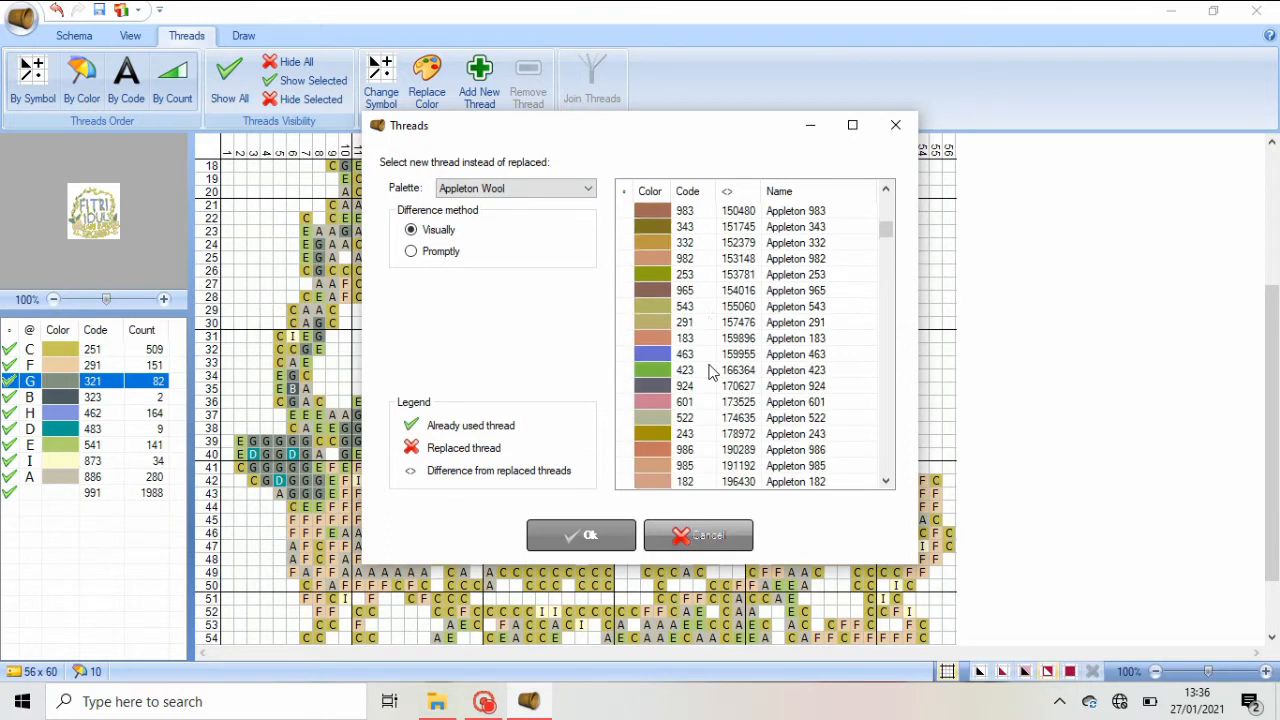
scroll(710, 372, down, 1)
click(686, 451)
click(581, 535)
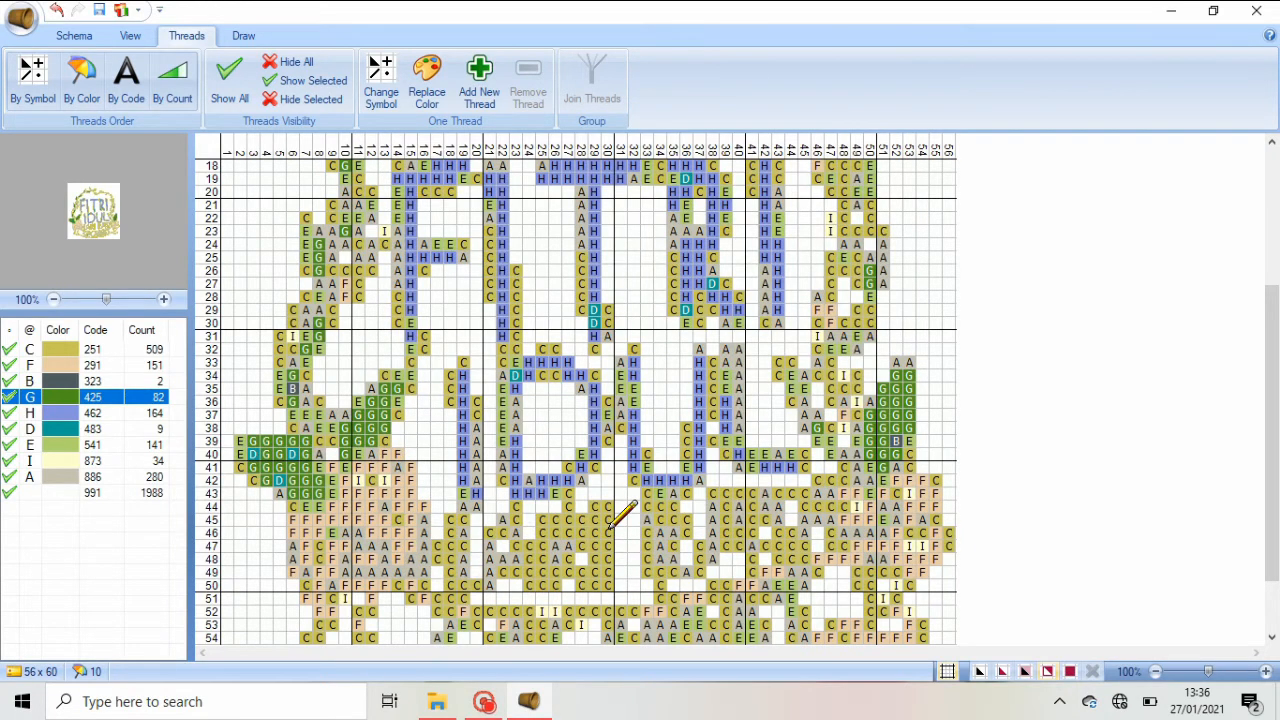
Paint the cells at row 18, columns 15 and 16, in the letter F's top bar with thread H (462)
scroll(590, 388, up, 5)
scroll(593, 385, down, 2)
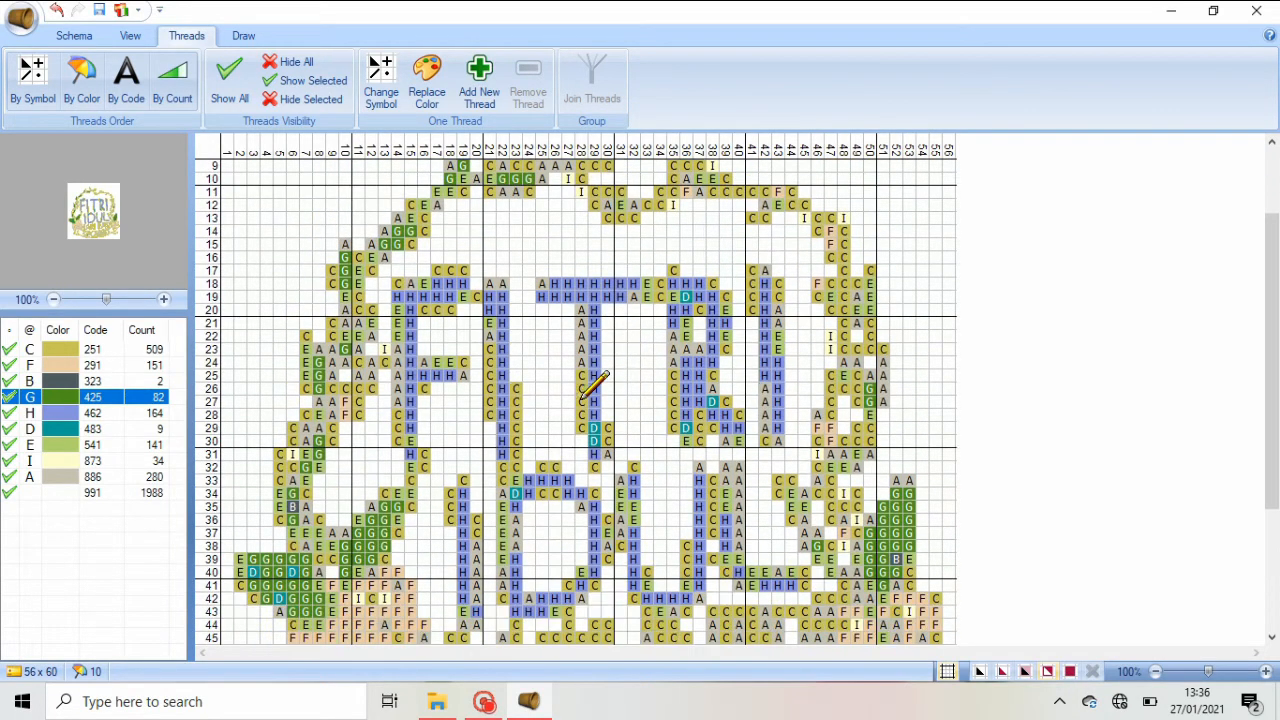
click(128, 413)
drag(410, 284, 421, 283)
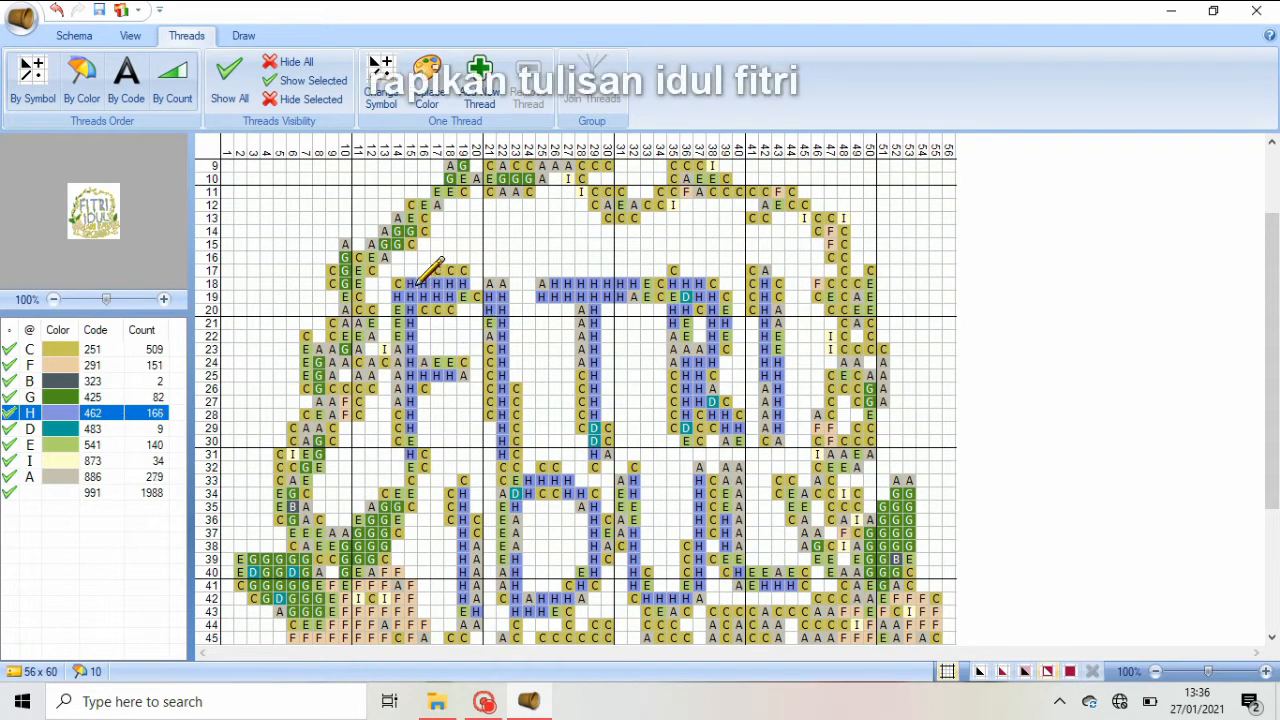
Erase the stray stitches around the letter F, its extra crossbar rows and the stitches just below FITRI with blank thread 991
click(115, 493)
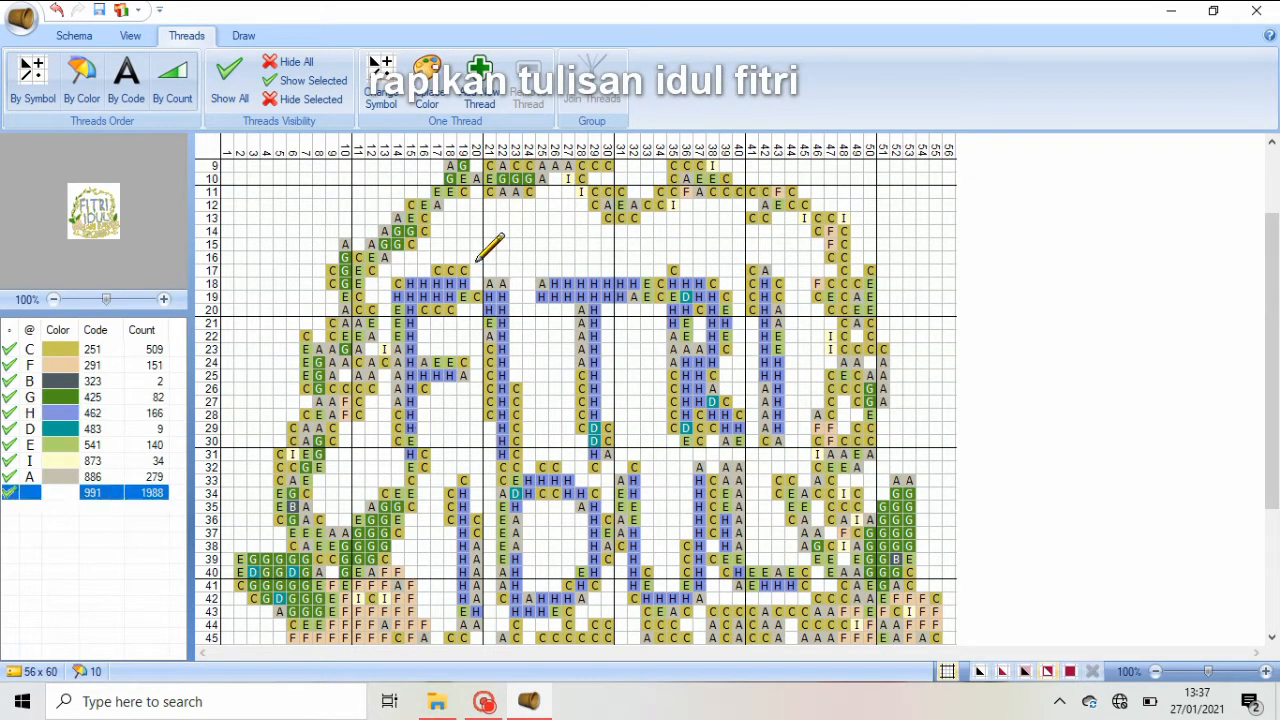
click(398, 284)
drag(476, 297, 497, 288)
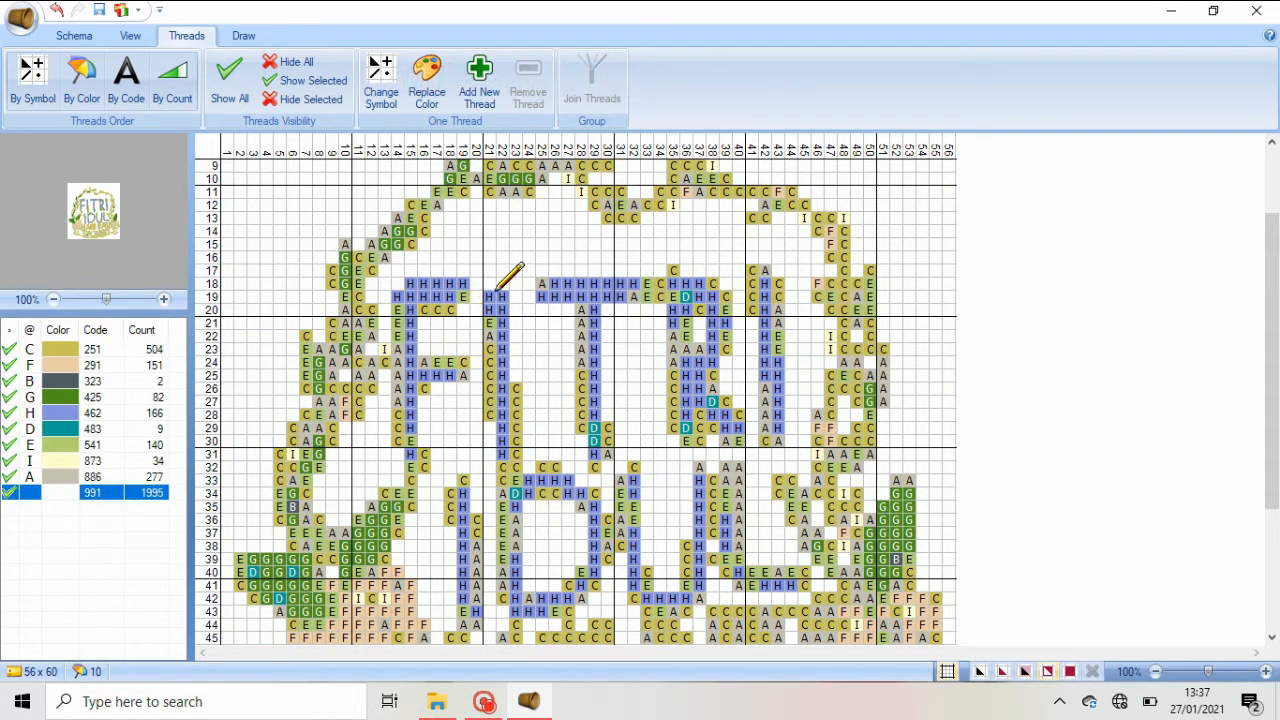
mouse_move(398, 300)
mouse_down()
mouse_move(401, 438)
mouse_move(412, 440)
mouse_move(399, 438)
mouse_move(415, 448)
mouse_move(501, 440)
mouse_move(527, 463)
mouse_move(589, 464)
mouse_move(606, 451)
mouse_move(520, 441)
mouse_move(719, 444)
mouse_move(669, 437)
mouse_up()
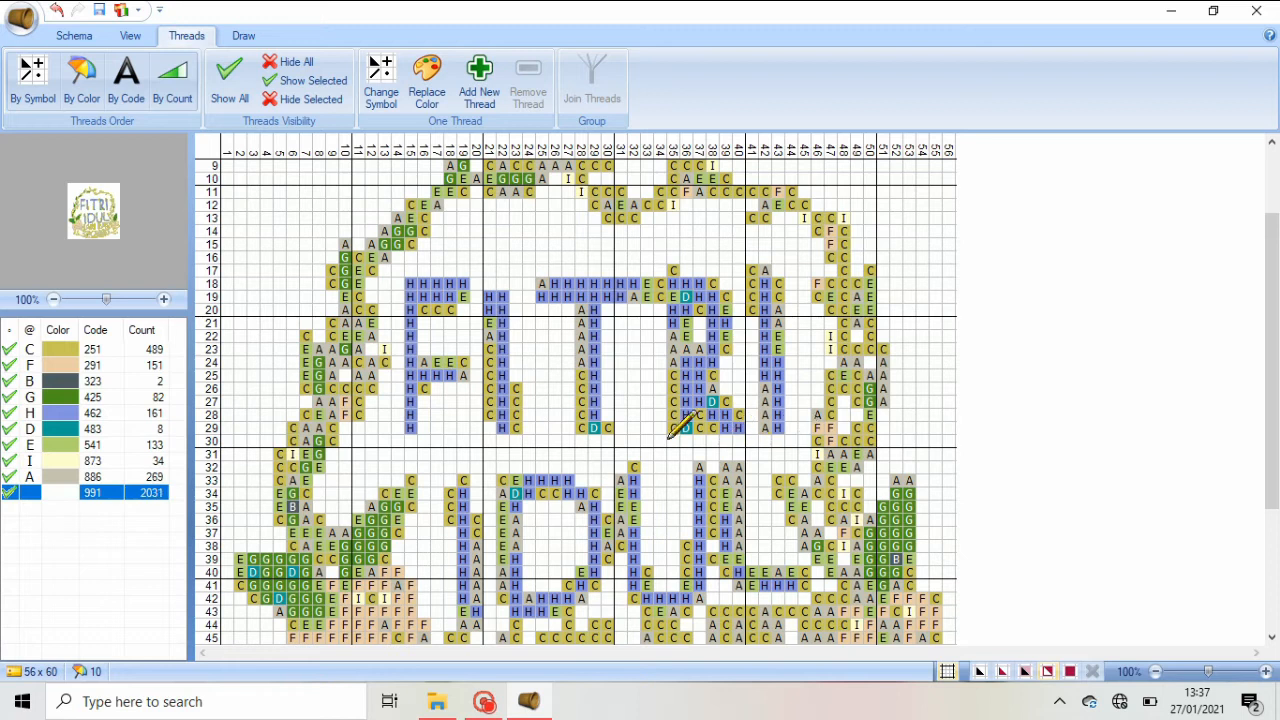
mouse_move(425, 311)
mouse_down()
mouse_move(463, 298)
mouse_move(431, 298)
mouse_move(466, 358)
mouse_move(431, 363)
mouse_move(423, 391)
mouse_move(458, 377)
mouse_up()
Draw the letter F's middle bar on row 22, columns 16 to 18, and the first I's top cell in column 22 with thread H
click(62, 414)
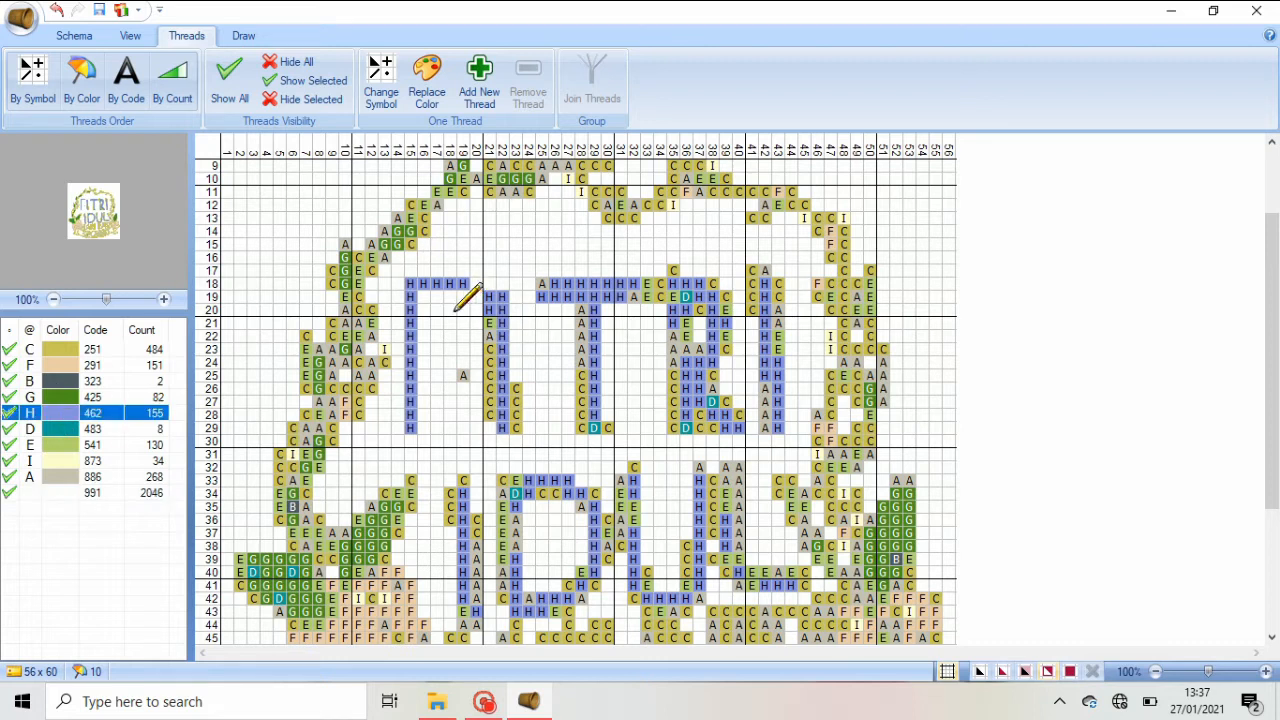
drag(421, 337, 456, 337)
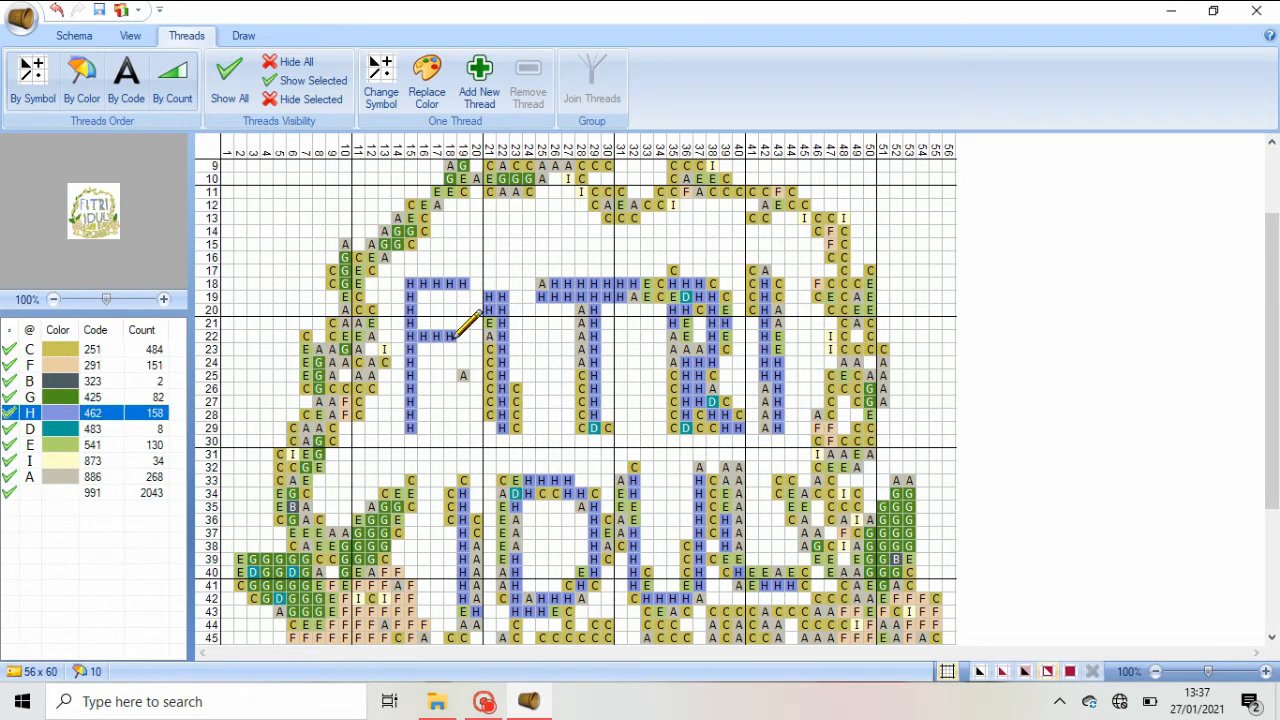
click(502, 284)
Erase the F's top-bar end cell, the stray stitch at row 25, column 19, and the stitches flanking the first I with thread 991
right_click(294, 387)
click(467, 284)
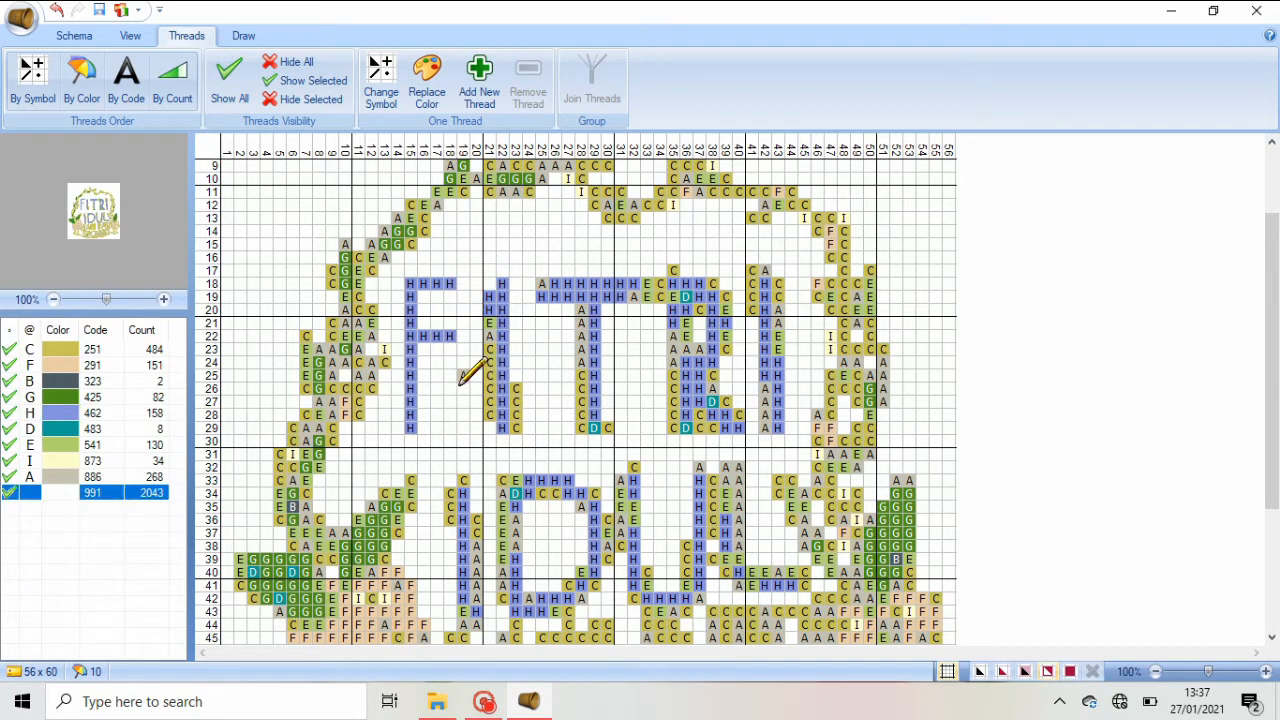
mouse_move(489, 297)
mouse_down()
mouse_move(489, 408)
mouse_move(487, 340)
mouse_up()
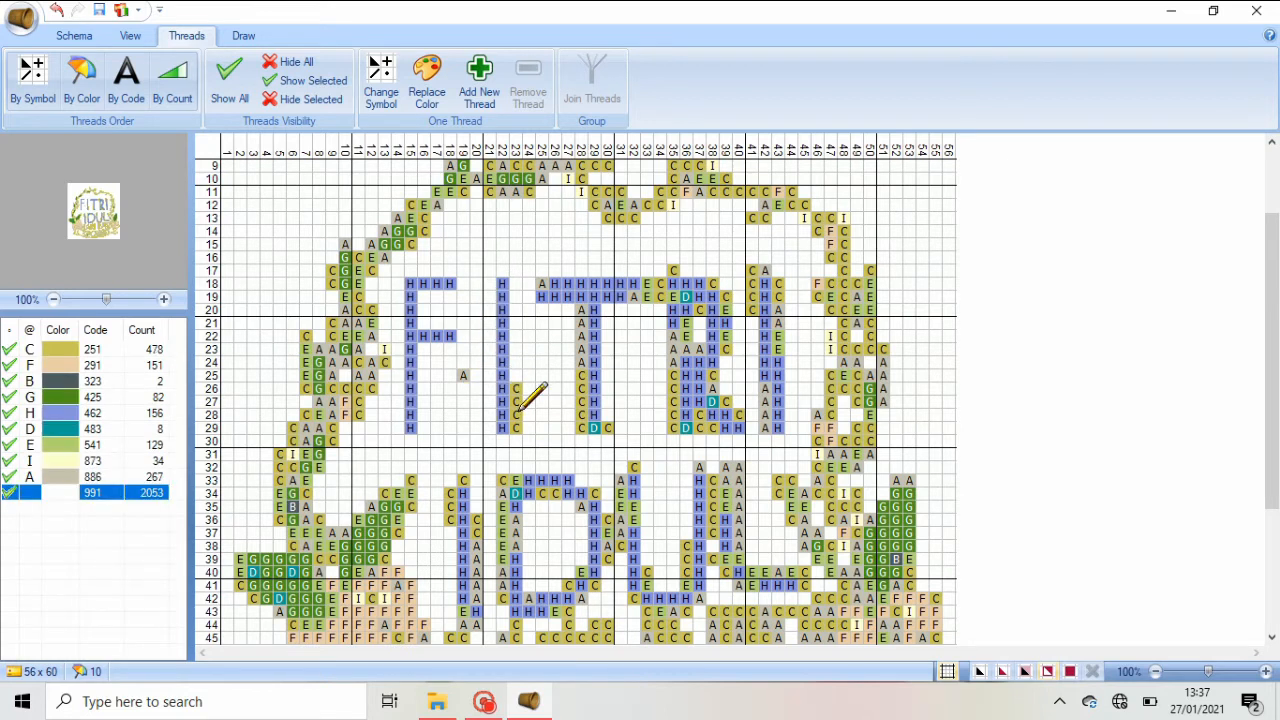
drag(516, 410, 518, 435)
click(463, 375)
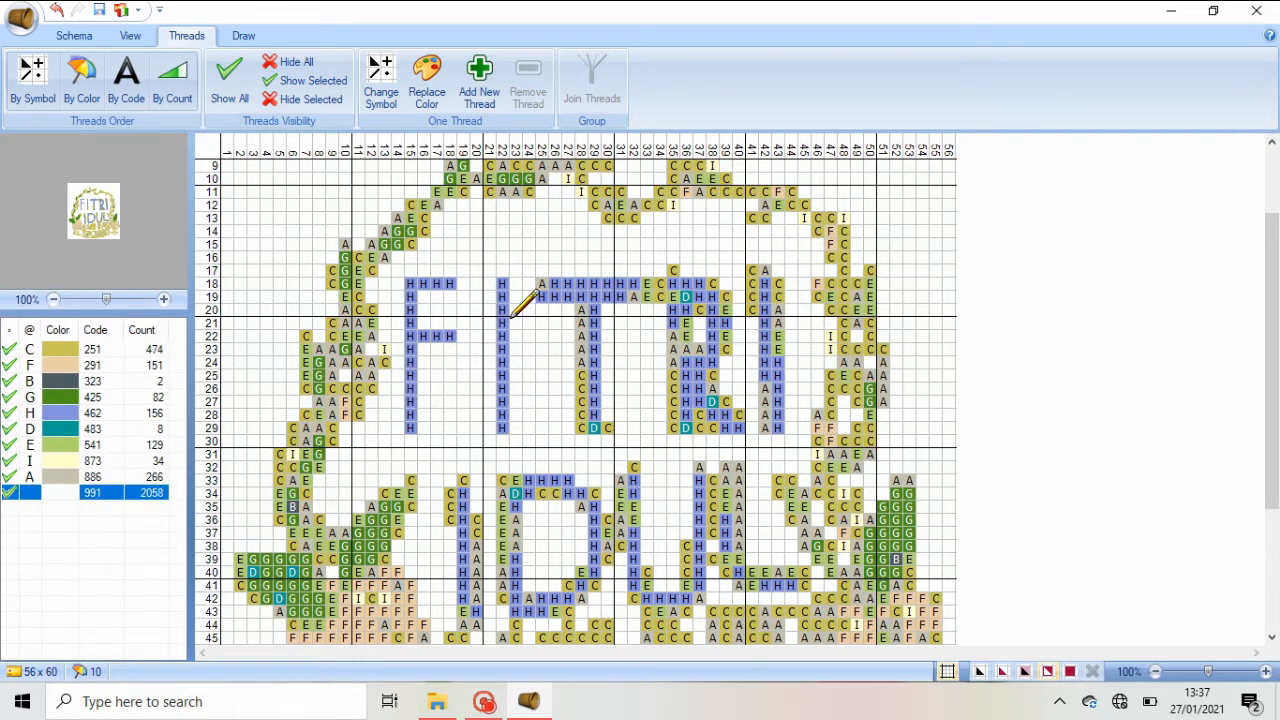
Erase the stray stitches beside the letter T's stem and along its top bar with the blank thread 991
drag(585, 309, 583, 426)
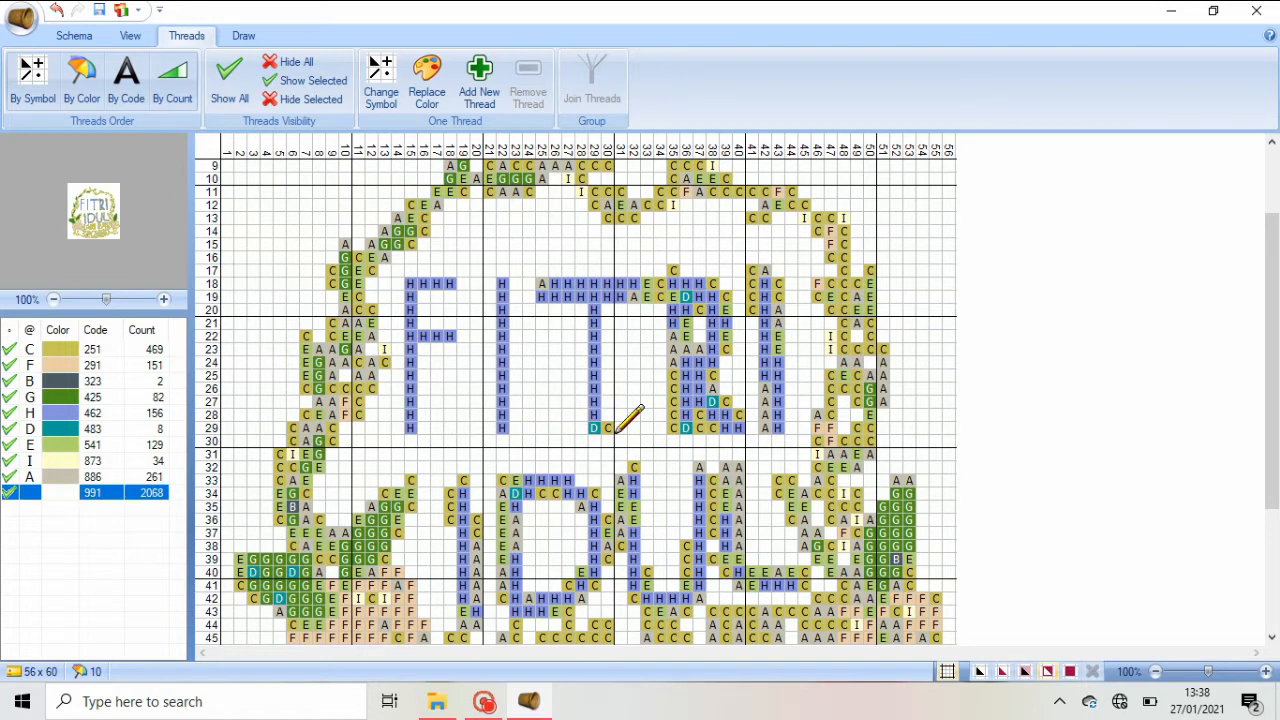
mouse_move(642, 299)
mouse_down()
mouse_move(657, 286)
mouse_move(640, 350)
mouse_up()
mouse_move(627, 297)
mouse_down()
mouse_move(541, 296)
mouse_move(494, 229)
mouse_move(581, 298)
mouse_move(584, 430)
mouse_up()
Thicken the stems of the letters F, I and T and the F's top bar to two cells with thread H (462)
click(68, 413)
drag(489, 292, 490, 419)
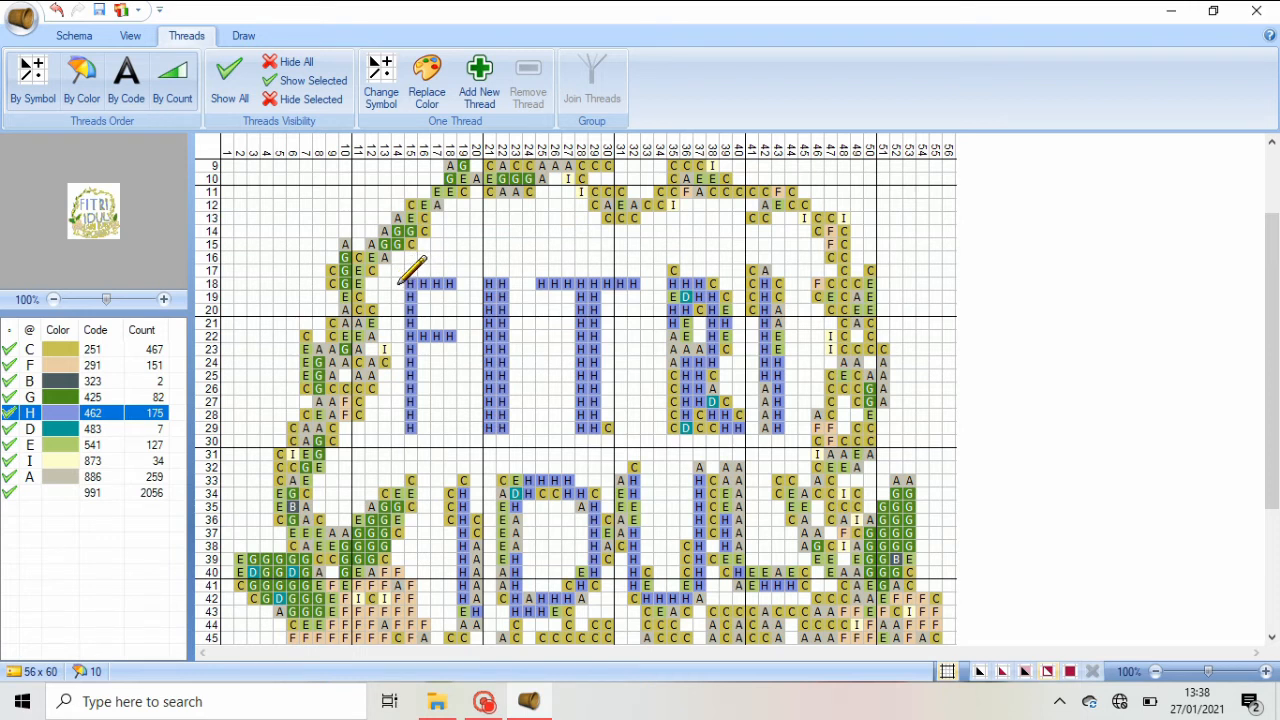
drag(398, 283, 400, 416)
drag(422, 292, 446, 298)
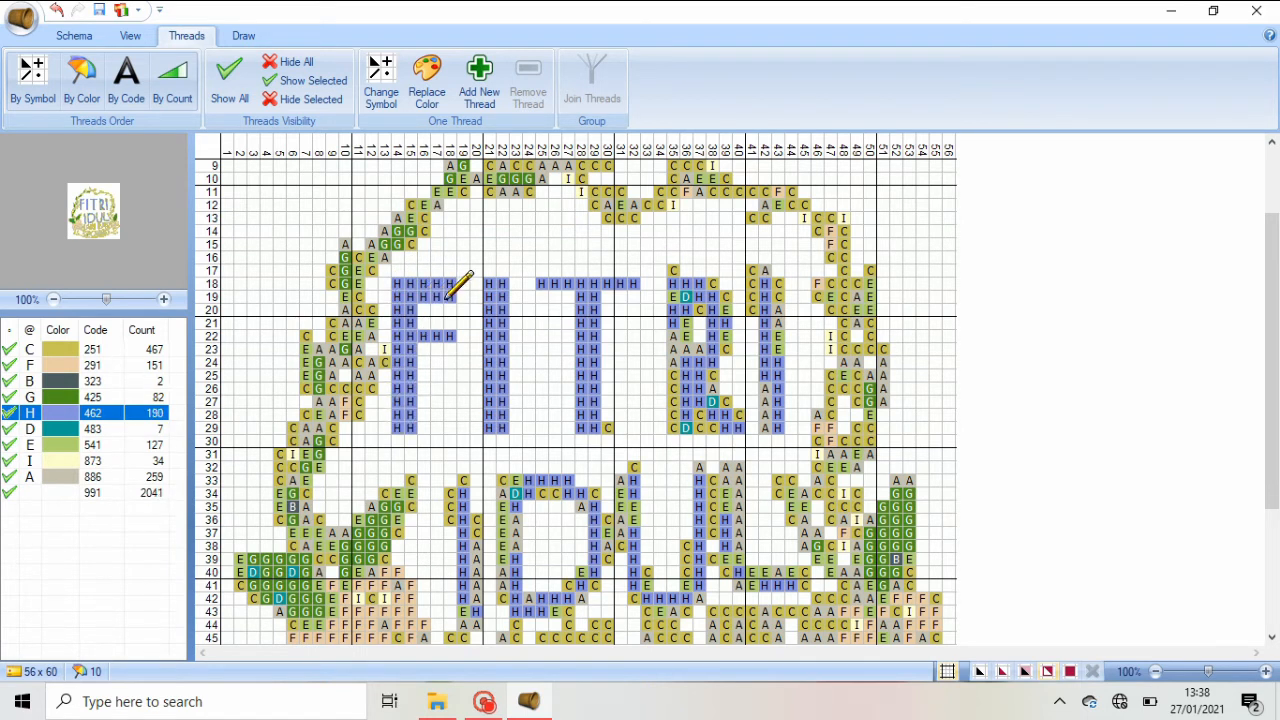
Thicken the F's middle bar on row 23, columns 16 to 18, and fill the R's stem and bowl with thread H (462)
drag(444, 351, 422, 351)
click(669, 293)
drag(660, 297, 660, 322)
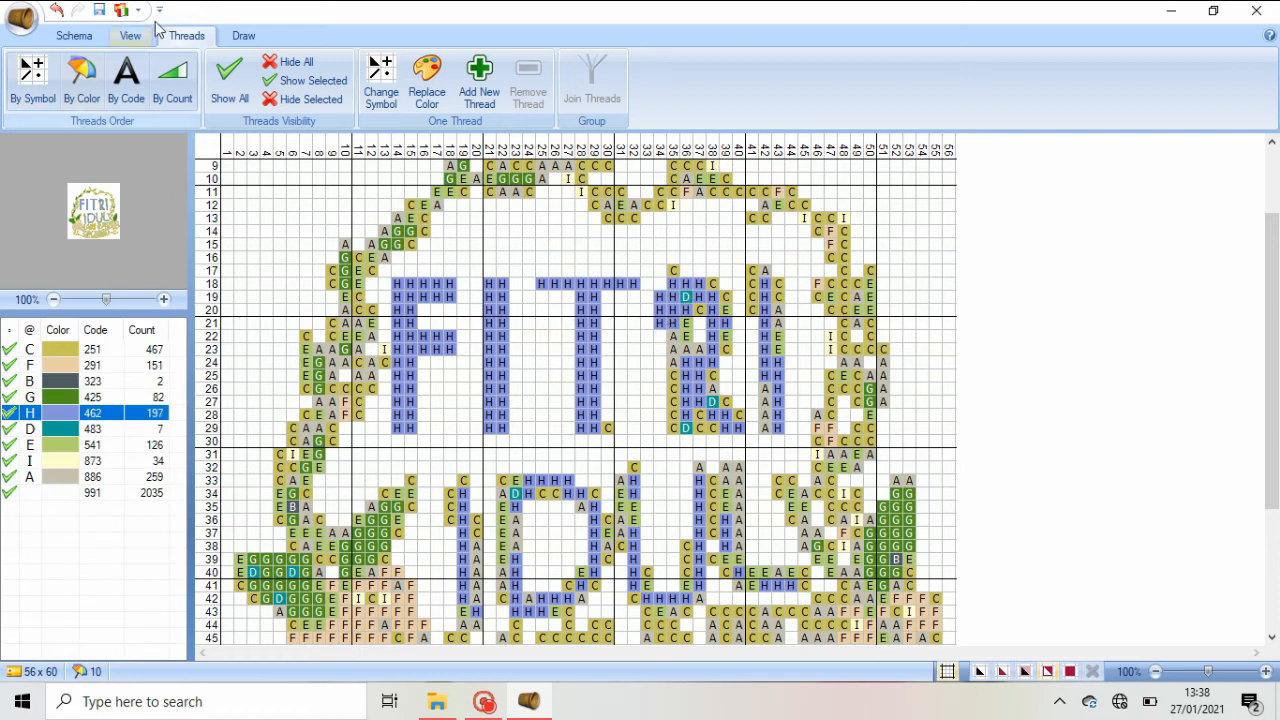
key(ctrl+z)
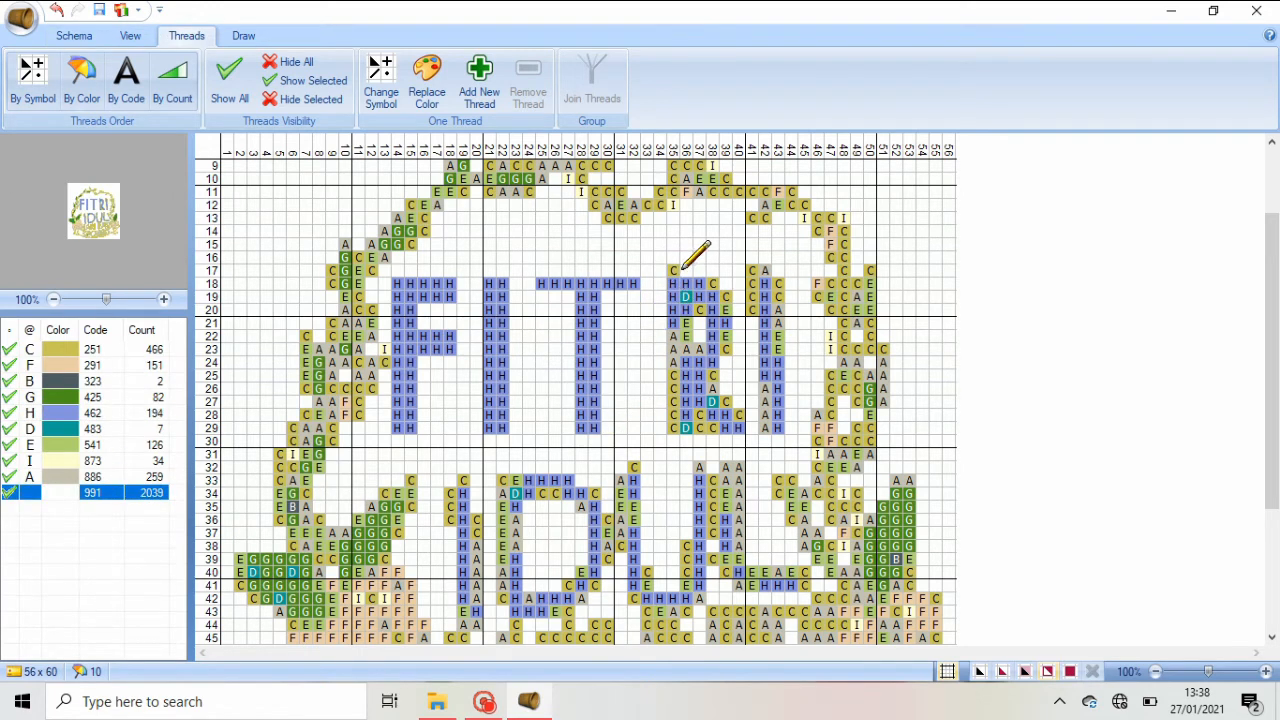
click(56, 413)
mouse_move(708, 406)
mouse_down()
mouse_move(676, 329)
mouse_move(691, 310)
mouse_move(689, 352)
mouse_move(689, 316)
mouse_move(714, 286)
mouse_move(728, 331)
mouse_up()
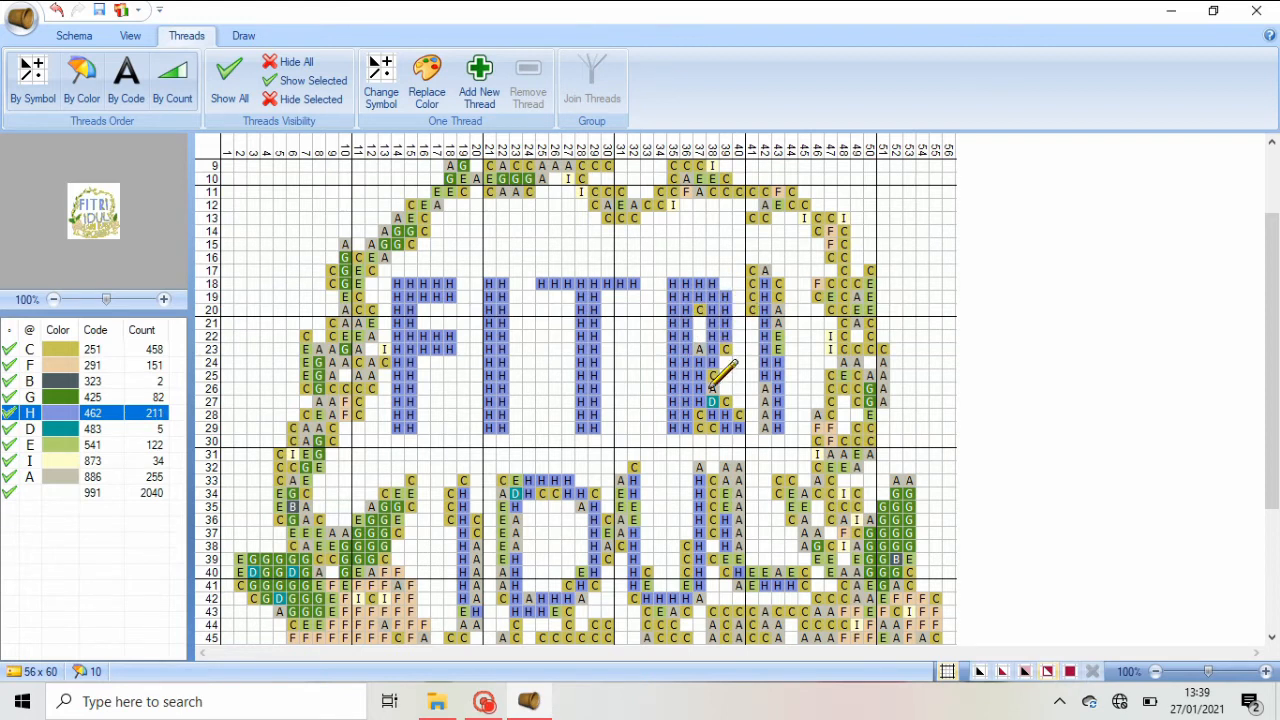
Erase the stray stitches inside and beside the letter R with the blank thread 991 and patch its diagonal leg with thread H
click(58, 497)
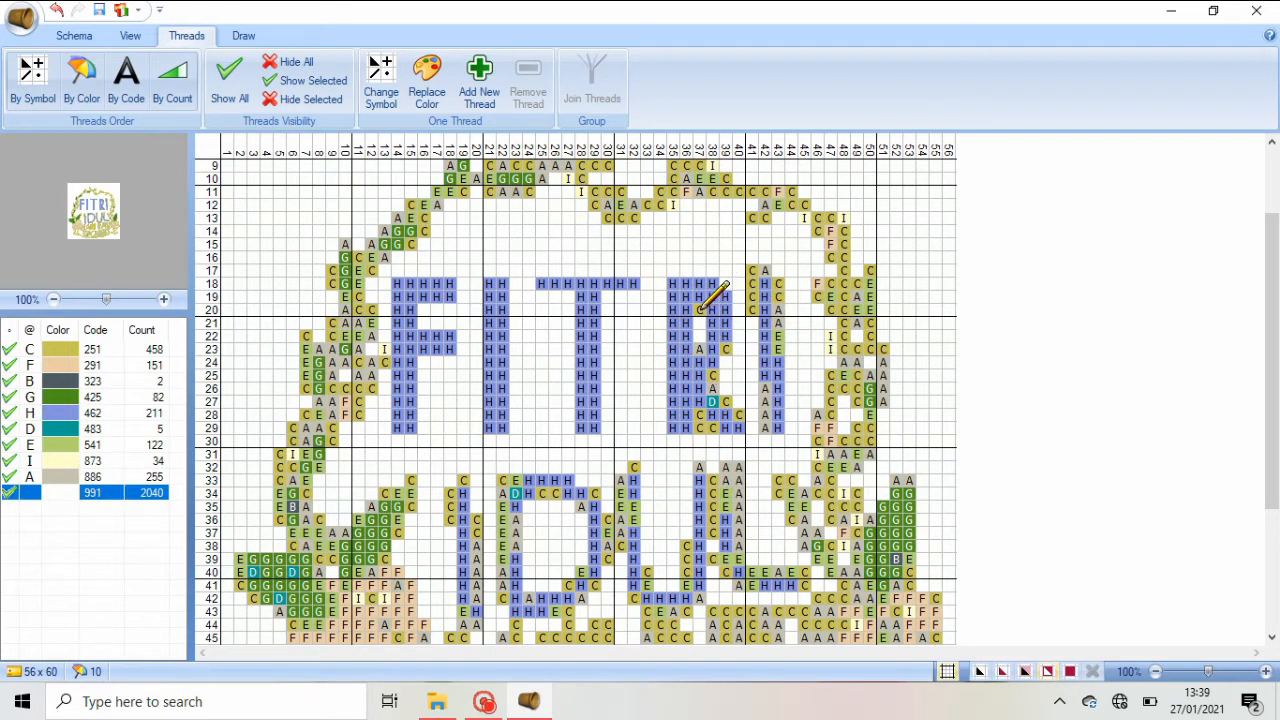
drag(716, 292, 712, 335)
mouse_move(712, 383)
mouse_down()
mouse_move(710, 424)
mouse_move(712, 388)
mouse_move(730, 425)
mouse_move(745, 413)
mouse_move(714, 391)
mouse_up()
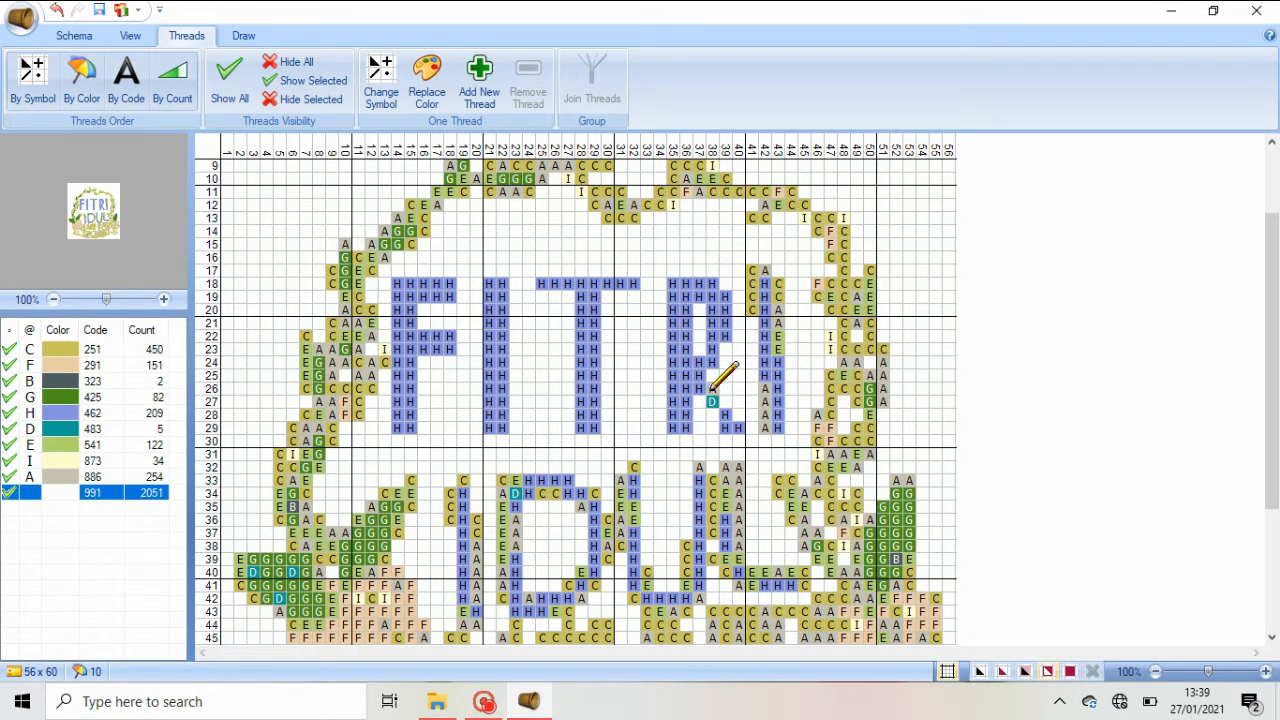
click(712, 398)
click(80, 413)
click(712, 388)
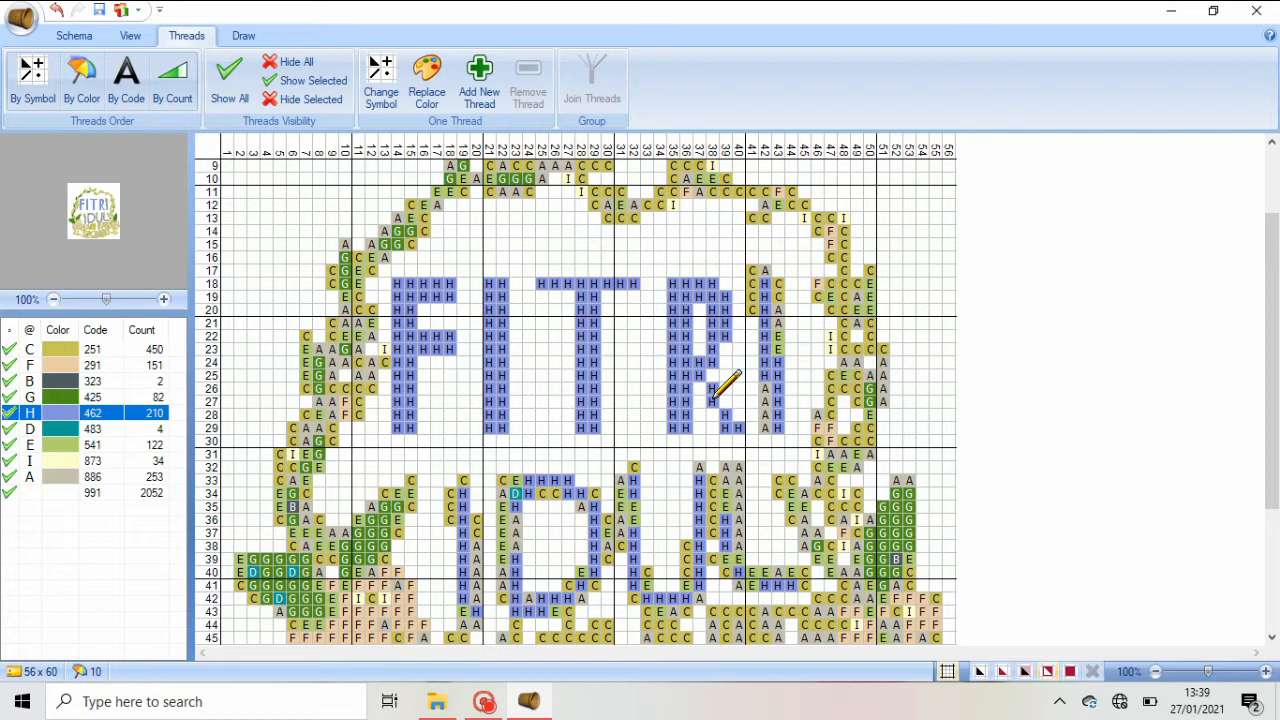
click(155, 492)
click(738, 428)
Fill FITRI's last I in columns 42 and 43, rows 18 to 29, with thread H and erase the stitches around it with 991
drag(743, 263, 756, 326)
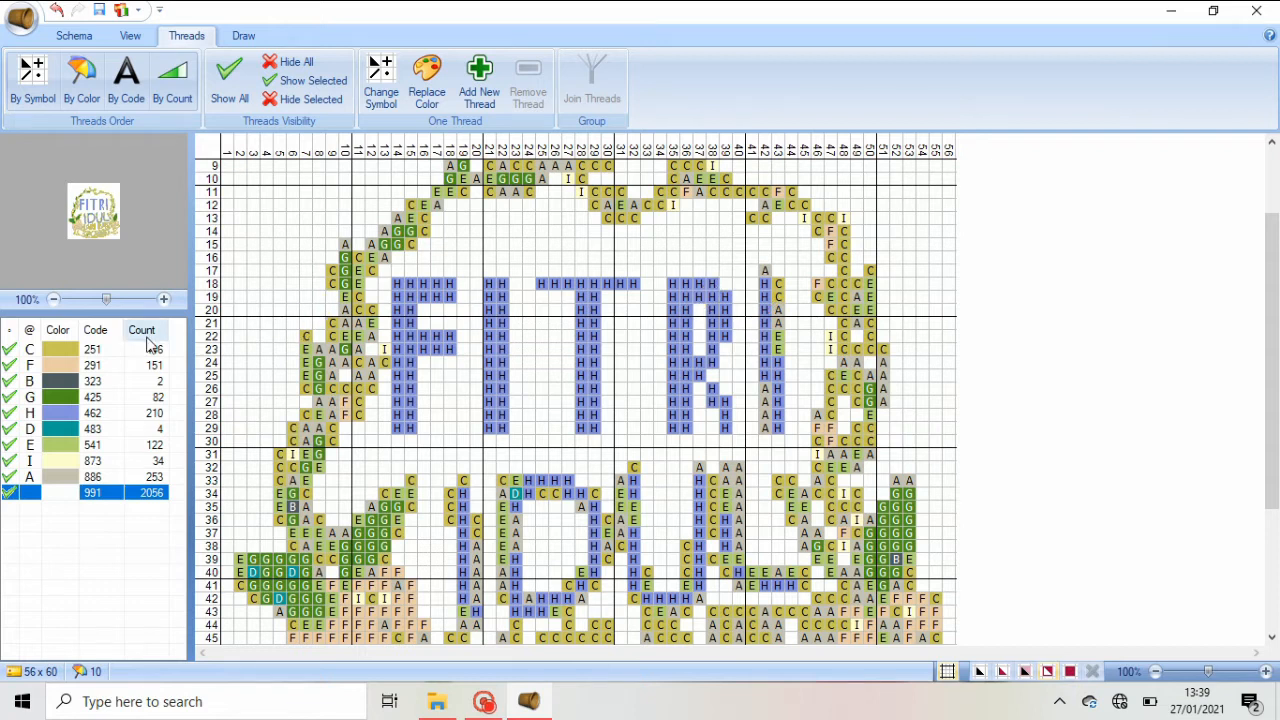
click(78, 413)
mouse_move(778, 284)
mouse_down()
mouse_move(785, 351)
mouse_move(772, 426)
mouse_up()
click(140, 492)
click(764, 270)
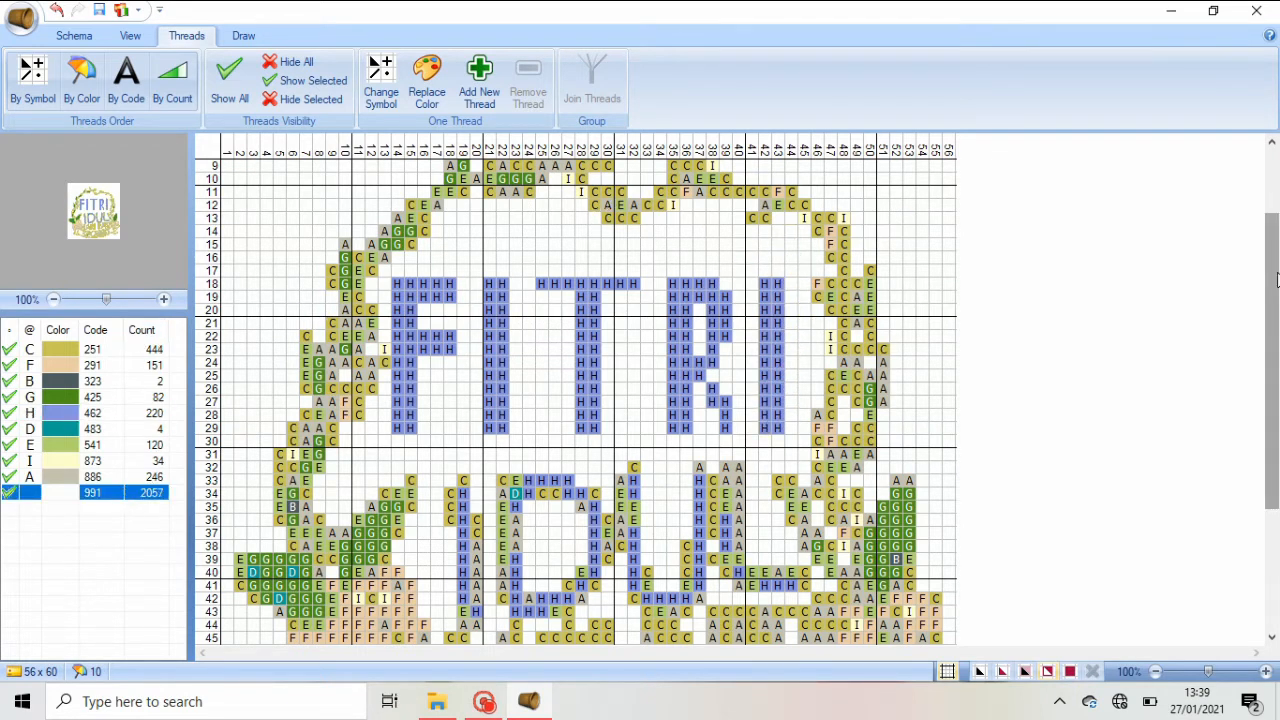
Thicken the I and the left stem of the D in IDUL to two cells with thread H (462)
scroll(760, 270, down, 2)
click(178, 413)
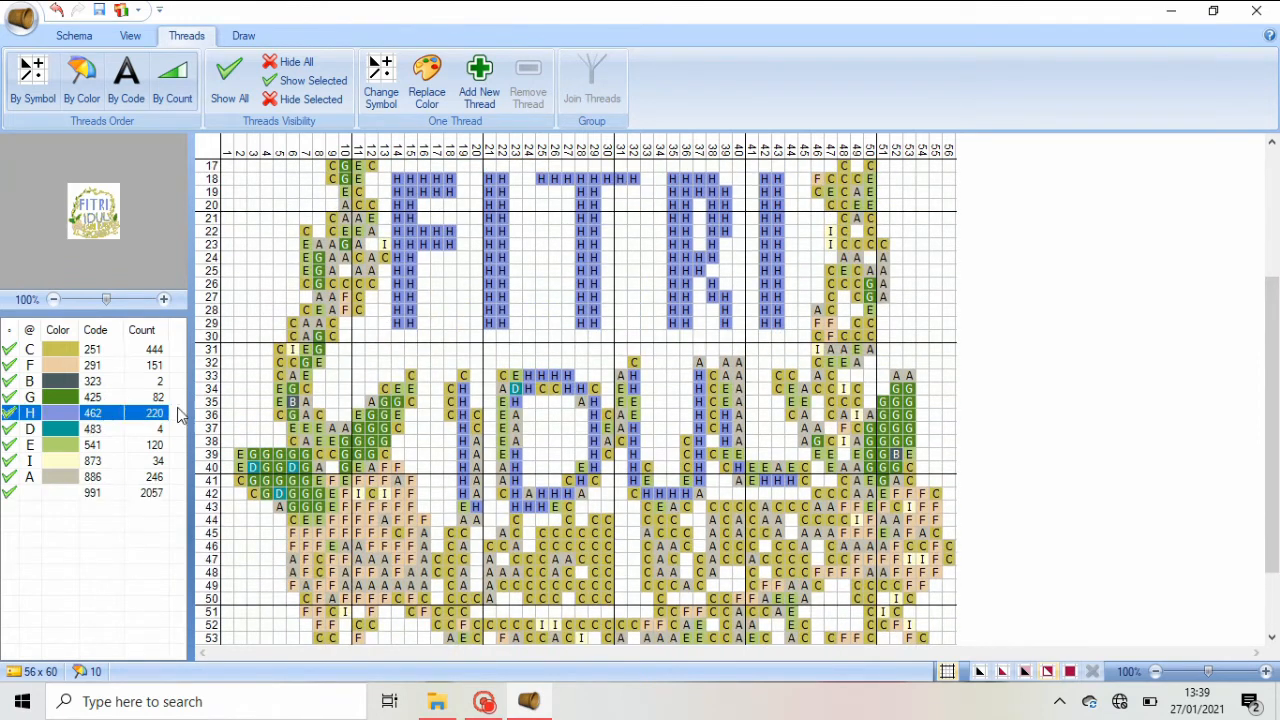
mouse_move(464, 376)
mouse_down()
mouse_move(478, 470)
mouse_move(452, 506)
mouse_up()
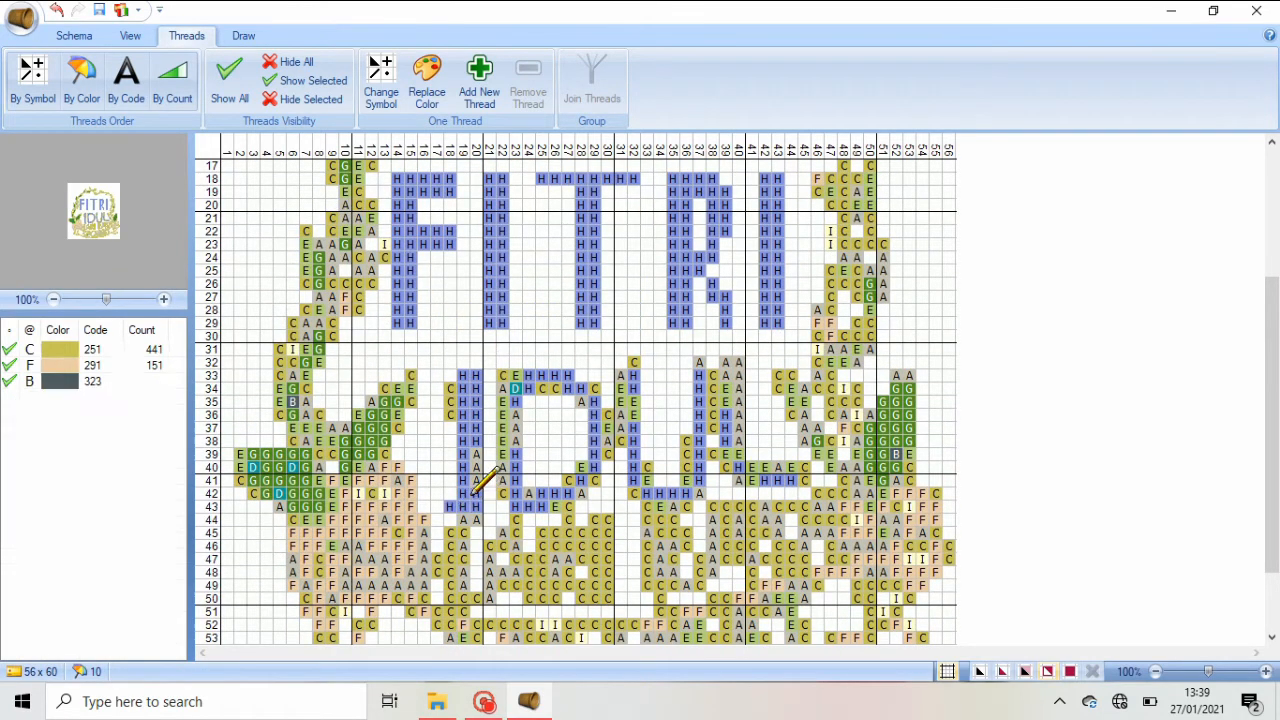
drag(503, 376, 503, 494)
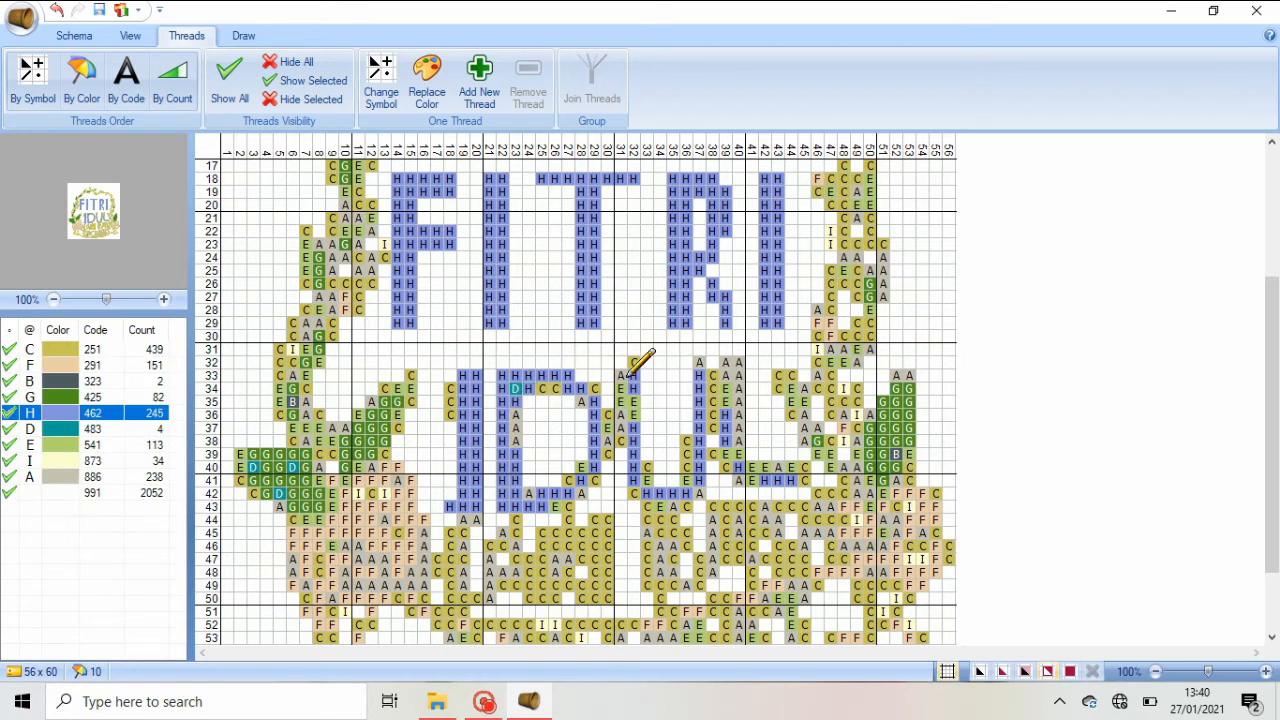
Thicken the stems and base of the U and the stem and foot of the L in IDUL to two cells with thread H
mouse_move(621, 376)
mouse_down()
mouse_move(621, 438)
mouse_move(634, 406)
mouse_move(624, 451)
mouse_move(642, 480)
mouse_move(687, 481)
mouse_up()
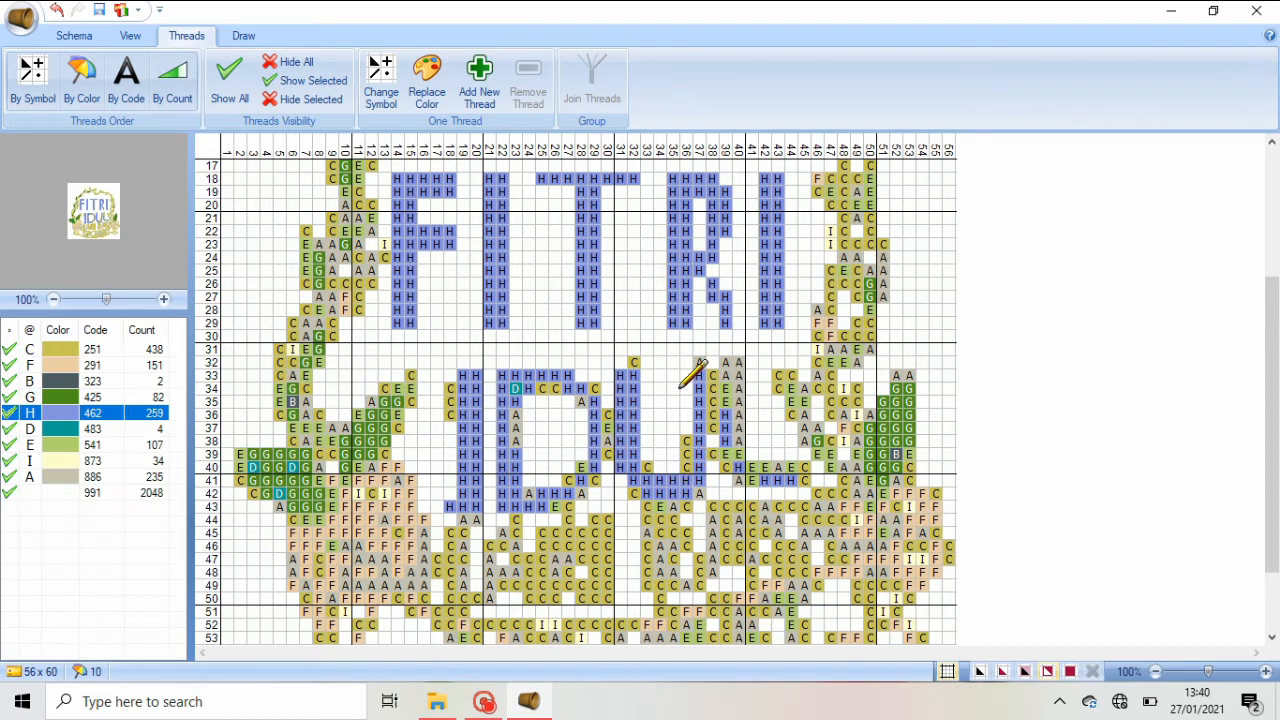
drag(689, 376, 689, 467)
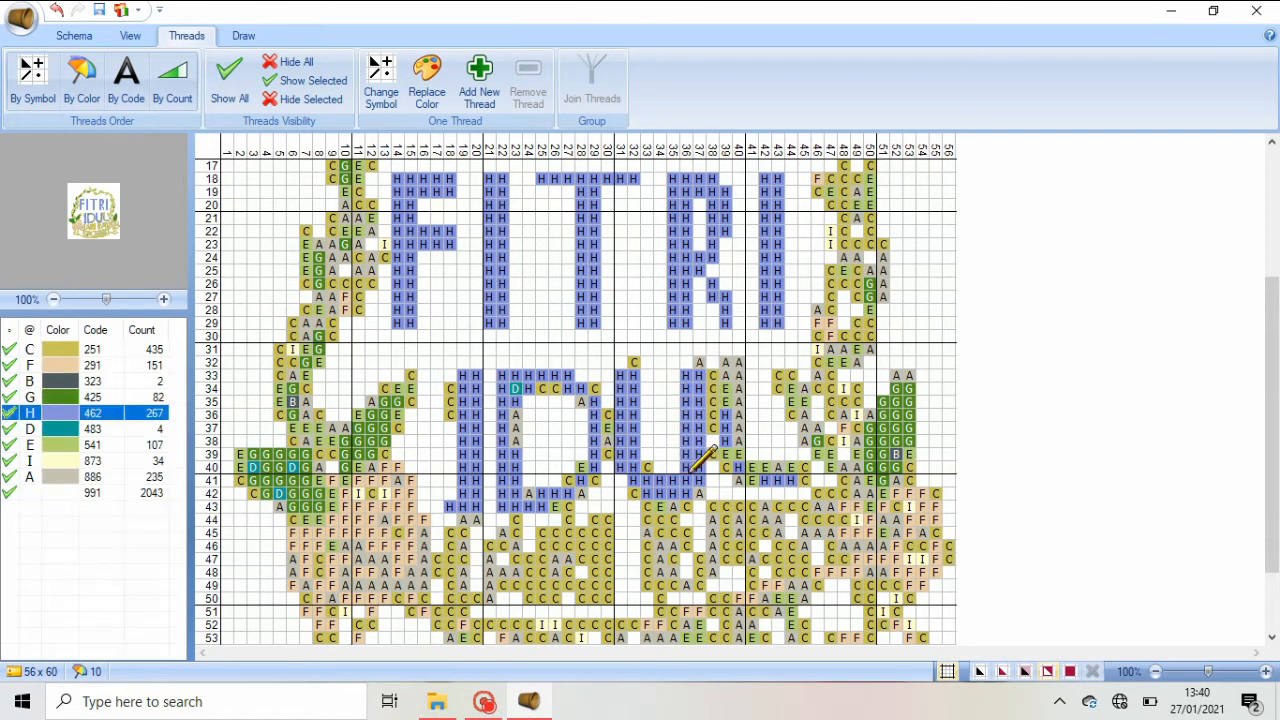
mouse_move(726, 373)
mouse_down()
mouse_move(729, 495)
mouse_move(782, 496)
mouse_move(748, 472)
mouse_up()
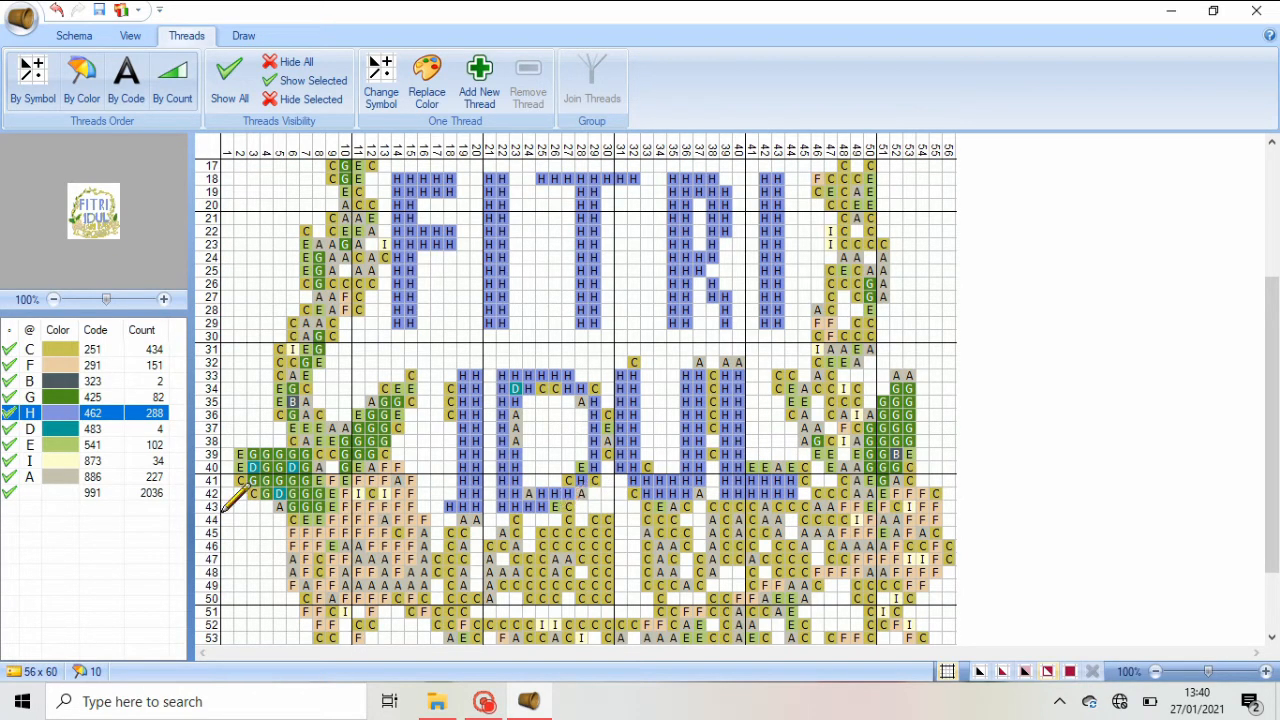
Erase the stray stitches around the letters I and D of IDUL, including those on row 43, with the blank thread 991
click(66, 493)
mouse_move(449, 506)
mouse_down()
mouse_move(720, 502)
mouse_move(624, 484)
mouse_move(709, 493)
mouse_move(646, 480)
mouse_move(634, 372)
mouse_move(609, 415)
mouse_move(606, 460)
mouse_move(598, 392)
mouse_up()
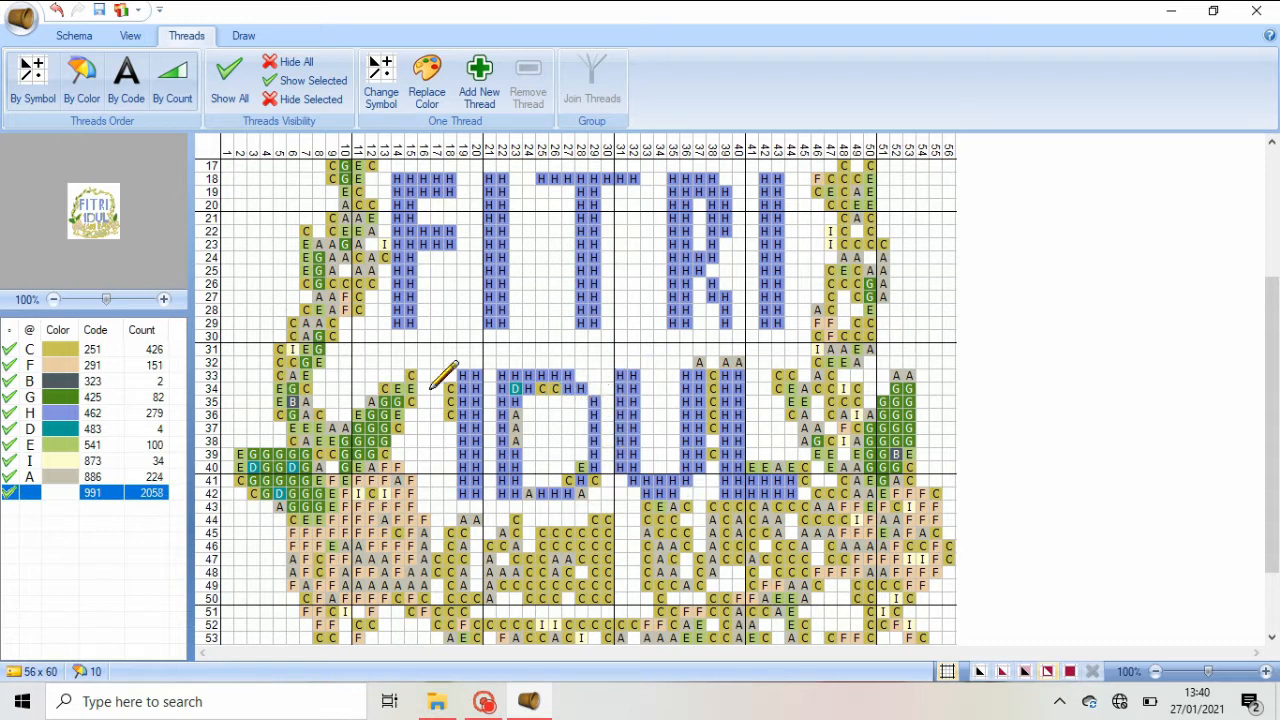
mouse_move(432, 388)
mouse_down()
mouse_move(529, 416)
mouse_move(602, 481)
mouse_move(590, 496)
mouse_move(577, 496)
mouse_move(527, 396)
mouse_move(519, 420)
mouse_move(433, 397)
mouse_move(525, 392)
mouse_move(515, 431)
mouse_move(552, 380)
mouse_up()
Complete the D's bars and right stem with thread H, and erase the stray stitches around the U and L with 991
click(115, 413)
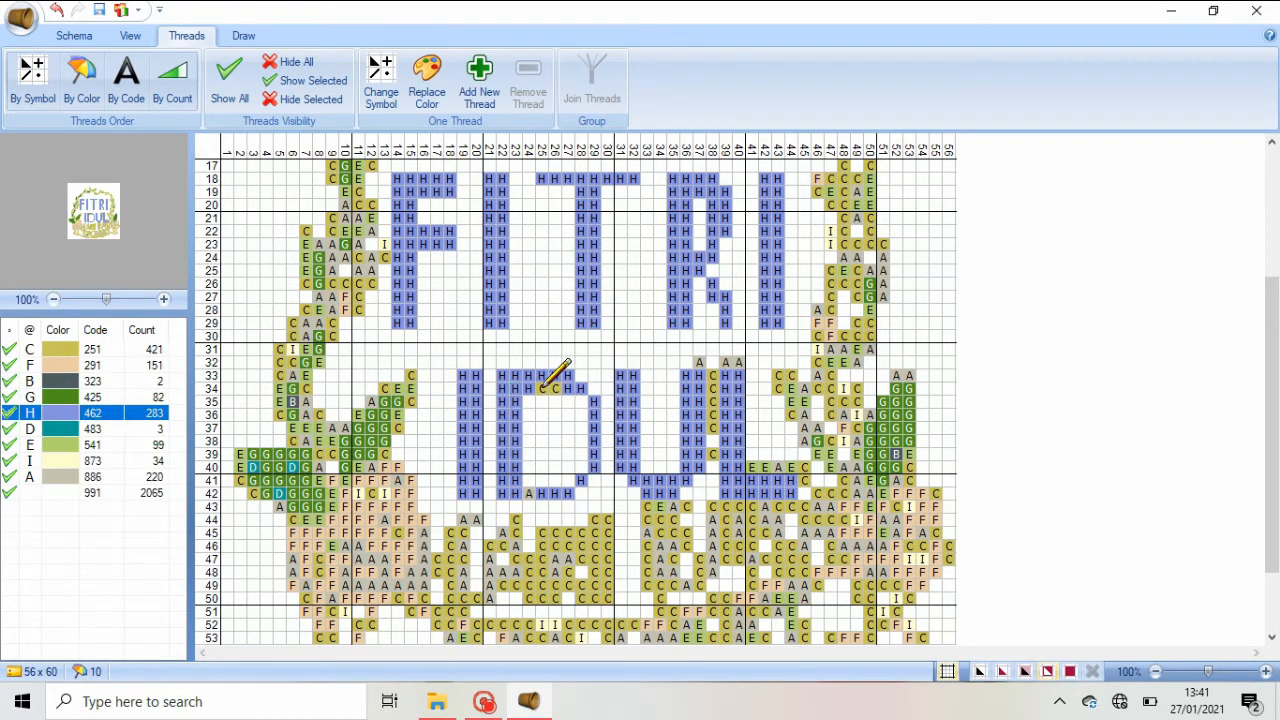
mouse_move(530, 493)
mouse_down()
mouse_move(531, 477)
mouse_move(578, 478)
mouse_up()
mouse_move(611, 424)
mouse_down()
mouse_move(588, 450)
mouse_move(675, 439)
mouse_up()
click(50, 493)
mouse_move(699, 362)
mouse_down()
mouse_move(738, 363)
mouse_move(711, 374)
mouse_move(704, 451)
mouse_move(797, 469)
mouse_move(815, 482)
mouse_move(805, 518)
mouse_move(776, 504)
mouse_move(643, 508)
mouse_up()
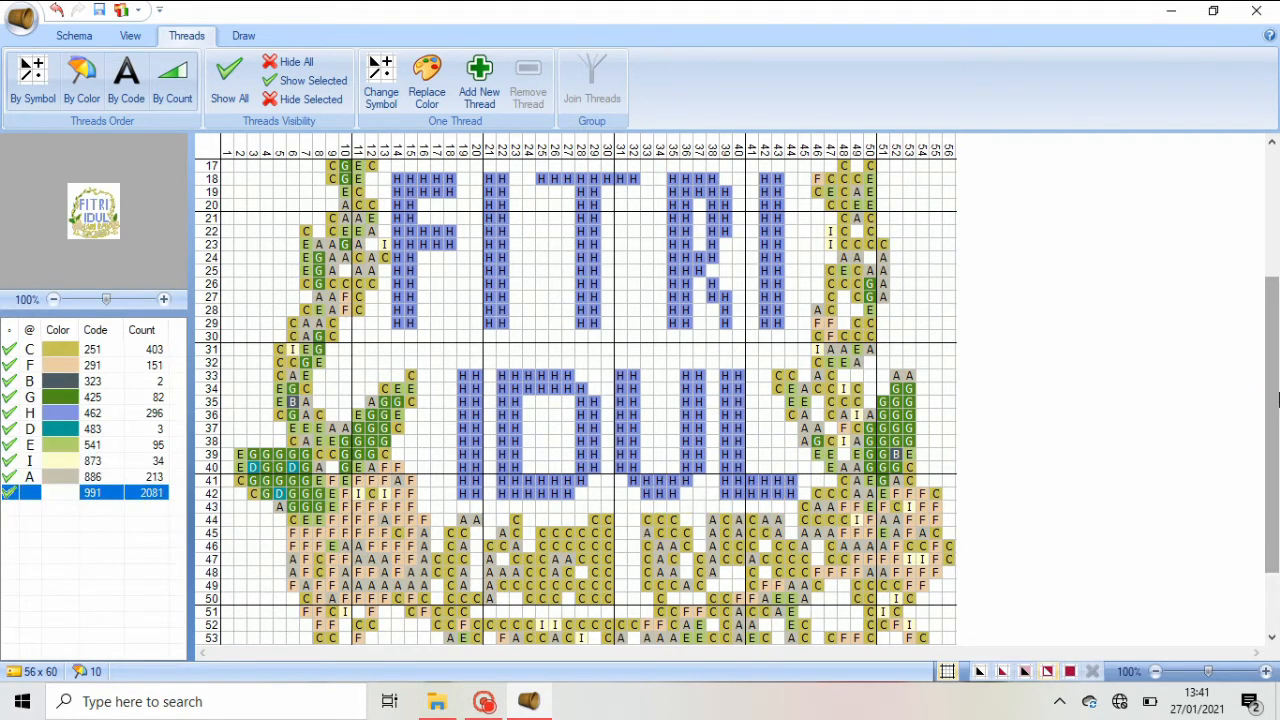
Draw the H and A of HARI in columns 16 to 22, rows 45 to 49, with thread A (886), erasing surrounding stitches with 991
drag(1273, 405, 1278, 465)
click(100, 477)
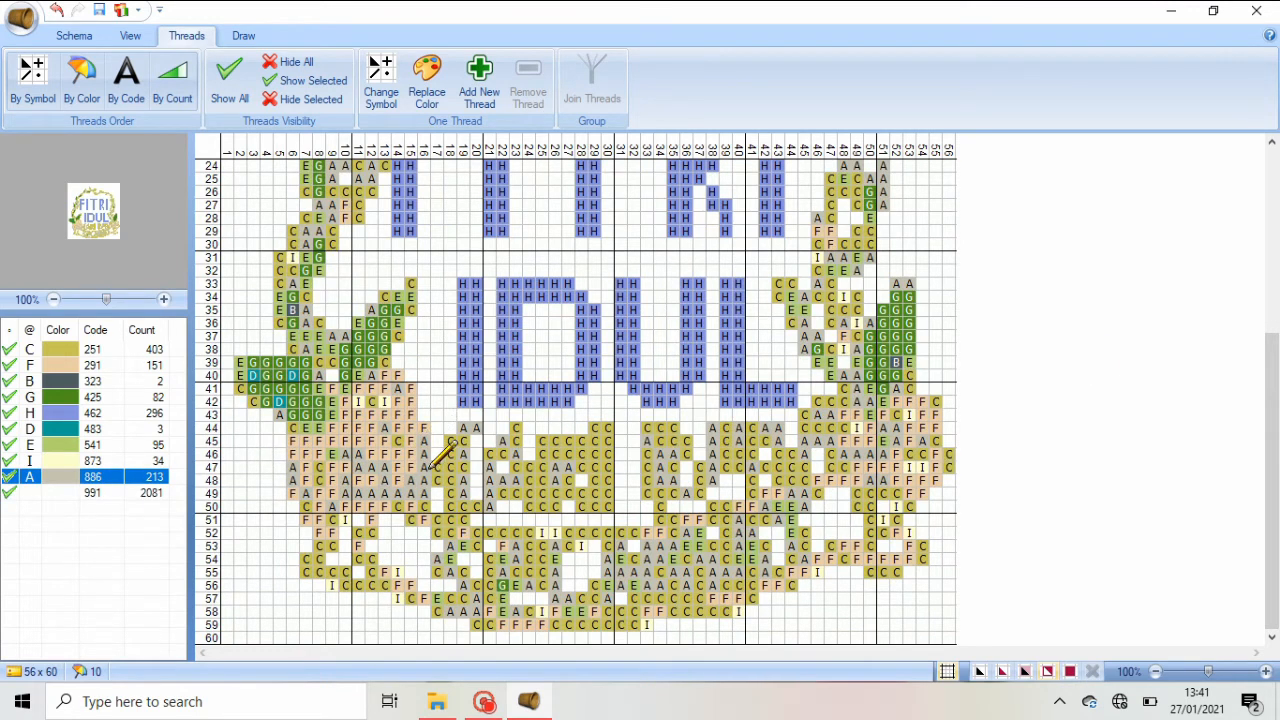
mouse_move(446, 446)
mouse_down()
mouse_move(451, 491)
mouse_move(377, 457)
mouse_move(411, 495)
mouse_move(437, 481)
mouse_move(473, 413)
mouse_move(465, 501)
mouse_move(428, 513)
mouse_move(407, 475)
mouse_move(419, 465)
mouse_move(329, 496)
mouse_move(474, 489)
mouse_move(487, 446)
mouse_move(512, 474)
mouse_move(504, 496)
mouse_move(513, 467)
mouse_move(477, 469)
mouse_move(474, 429)
mouse_move(501, 454)
mouse_move(487, 454)
mouse_move(490, 494)
mouse_move(509, 507)
mouse_move(517, 431)
mouse_move(525, 500)
mouse_up()
click(113, 494)
click(30, 477)
click(49, 491)
Draw the R of HARI in columns 24 to 26 and start its I in column 28 with thread A (886)
click(66, 477)
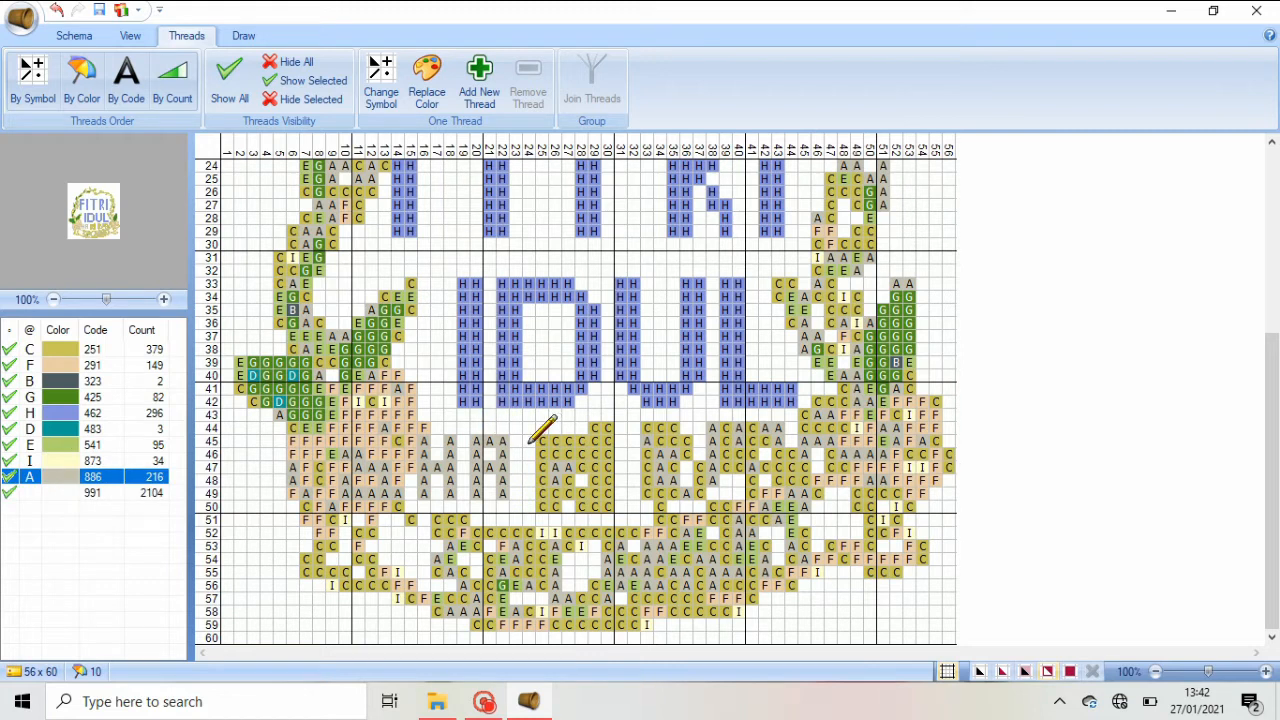
mouse_move(530, 440)
mouse_down()
mouse_move(529, 492)
mouse_move(552, 442)
mouse_up()
click(581, 487)
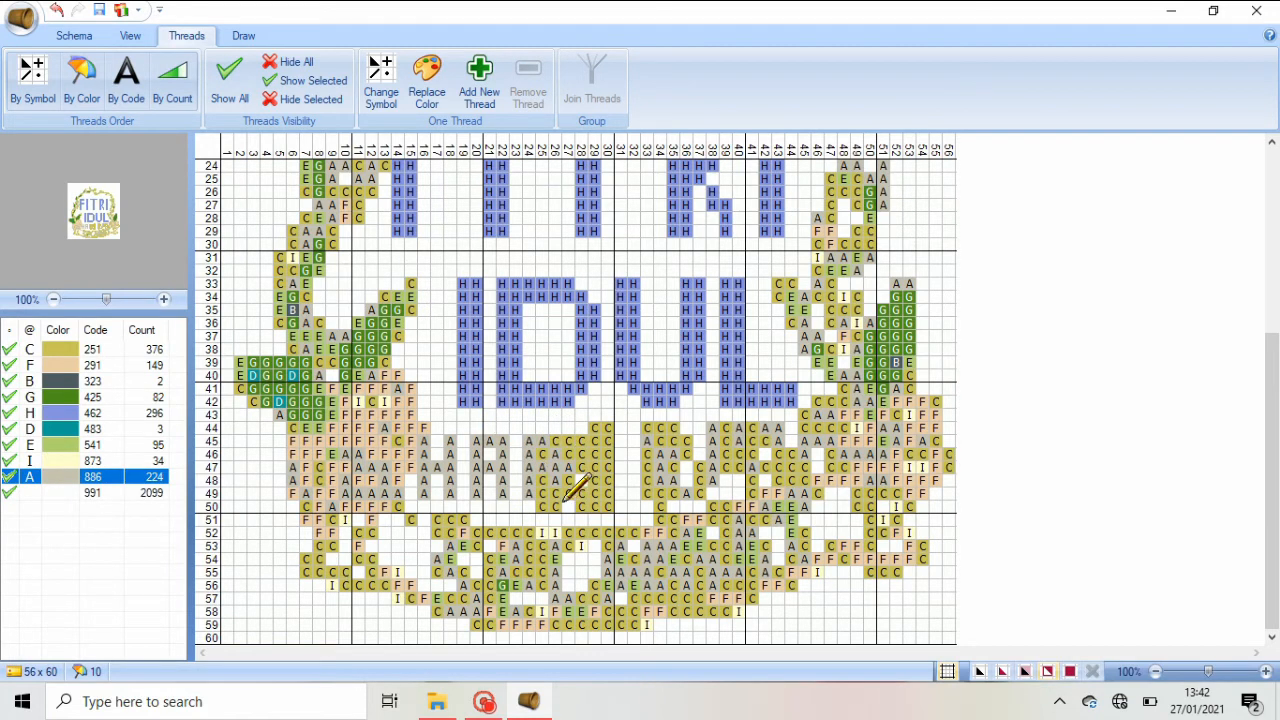
click(581, 441)
Erase the stray stitches around HARI's R and I with 991 and add the I's cells on rows 48 and 49 with thread A
click(120, 494)
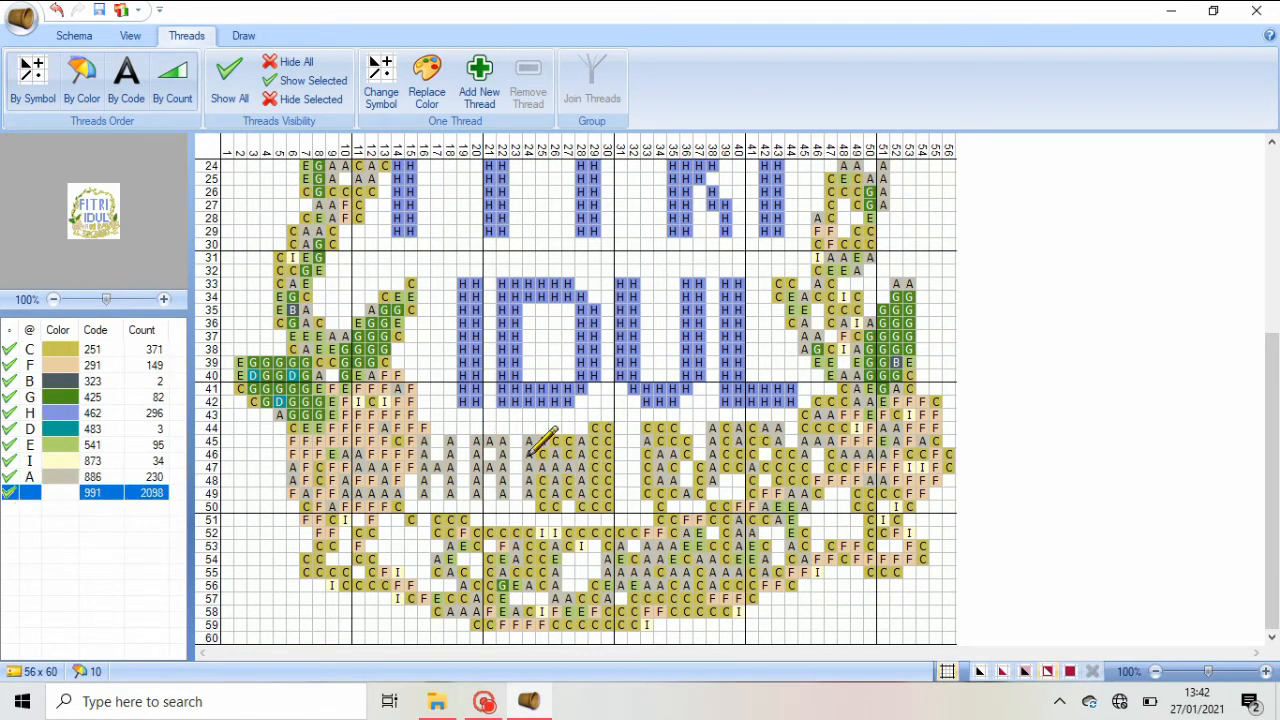
mouse_move(555, 443)
mouse_down()
mouse_move(544, 504)
mouse_move(556, 441)
mouse_move(570, 442)
mouse_move(578, 489)
mouse_up()
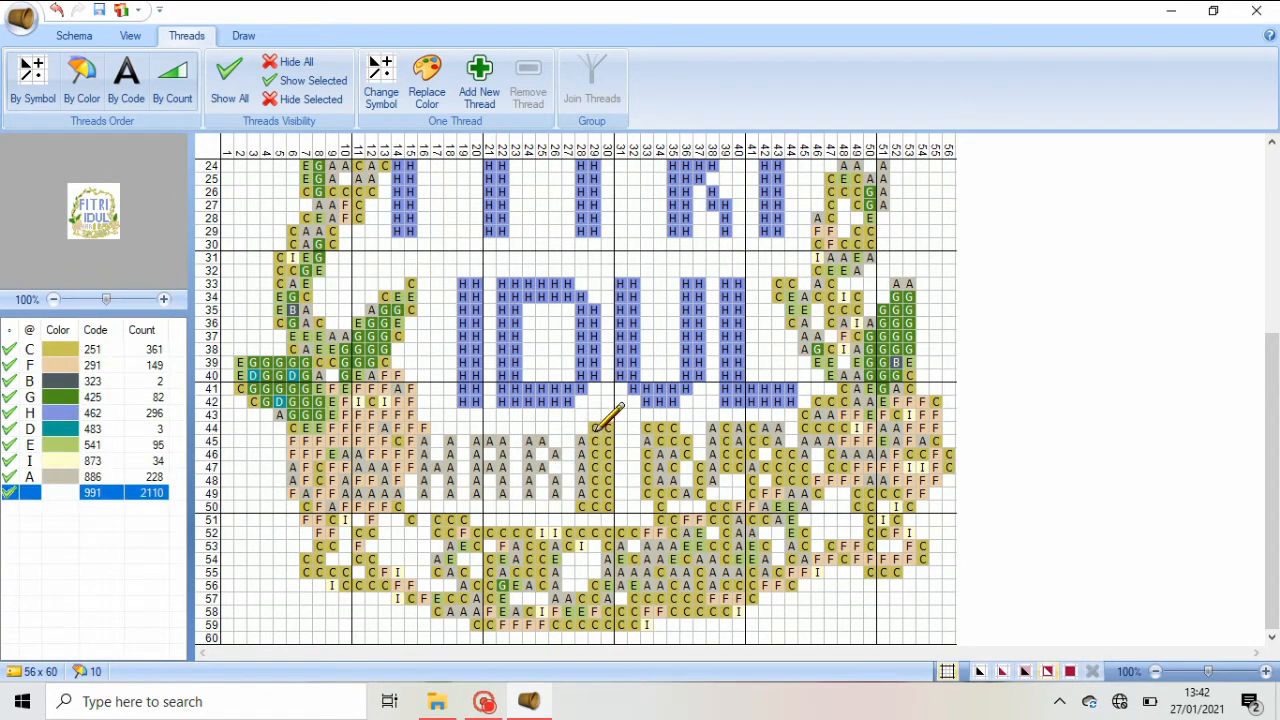
mouse_move(608, 420)
mouse_down()
mouse_move(599, 514)
mouse_move(589, 400)
mouse_up()
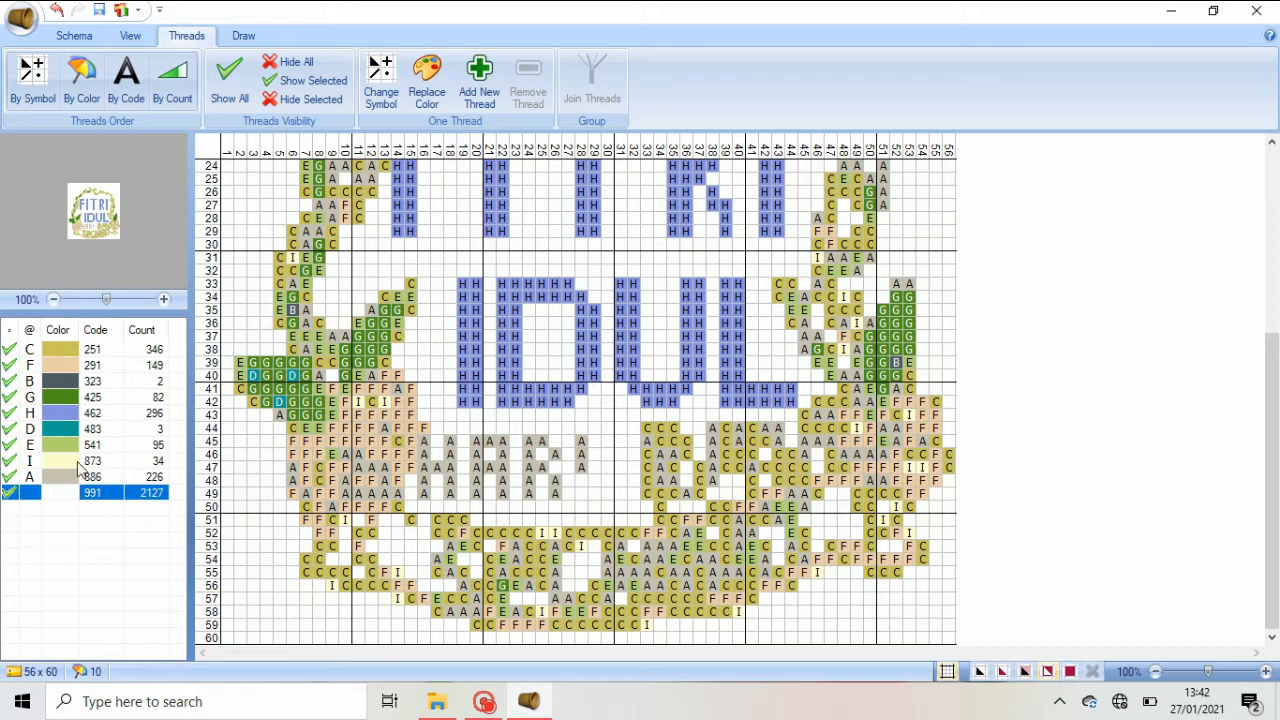
click(72, 478)
drag(581, 480, 581, 493)
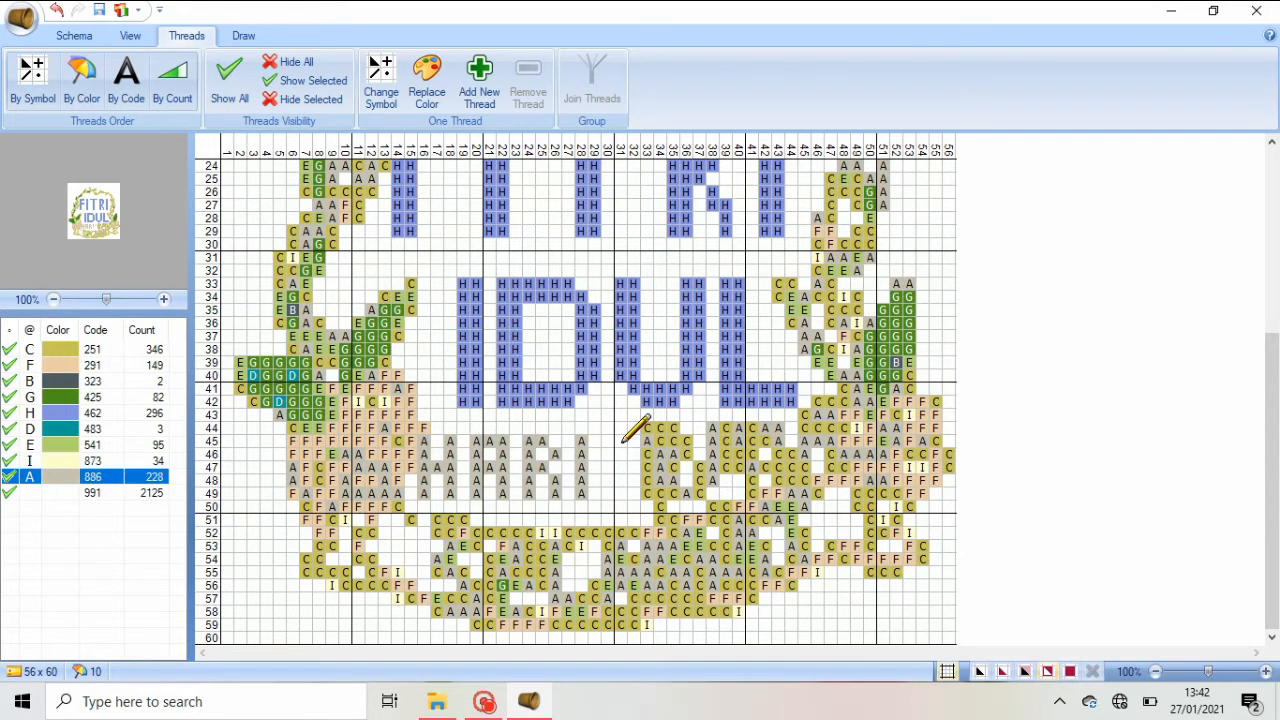
Draw the R and first A of RAYA in columns 31 to 37 with thread A (886) and erase the stitches around them with 991
mouse_move(623, 441)
mouse_down()
mouse_move(621, 493)
mouse_move(637, 440)
mouse_move(649, 454)
mouse_move(628, 471)
mouse_move(643, 468)
mouse_move(648, 494)
mouse_move(676, 501)
mouse_move(648, 493)
mouse_move(675, 492)
mouse_move(675, 440)
mouse_move(692, 441)
mouse_move(697, 481)
mouse_move(706, 444)
mouse_up()
click(157, 494)
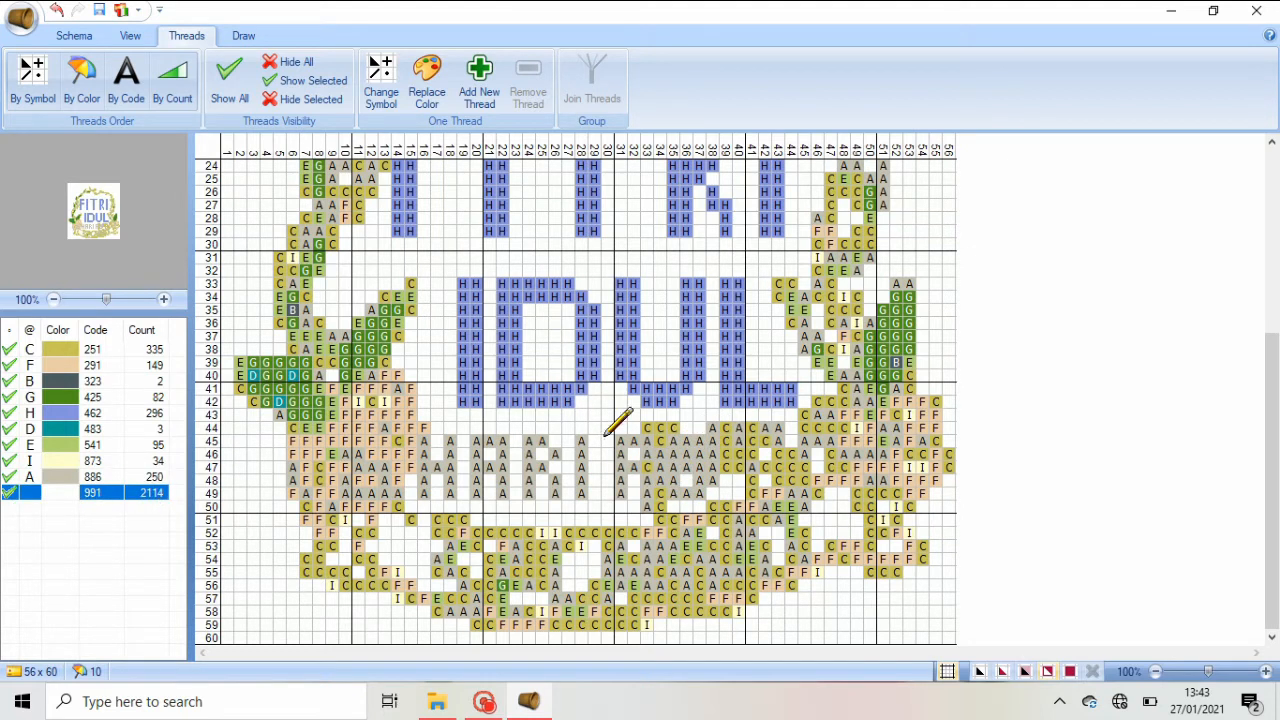
mouse_move(606, 428)
mouse_down()
mouse_move(673, 425)
mouse_move(654, 504)
mouse_move(664, 454)
mouse_up()
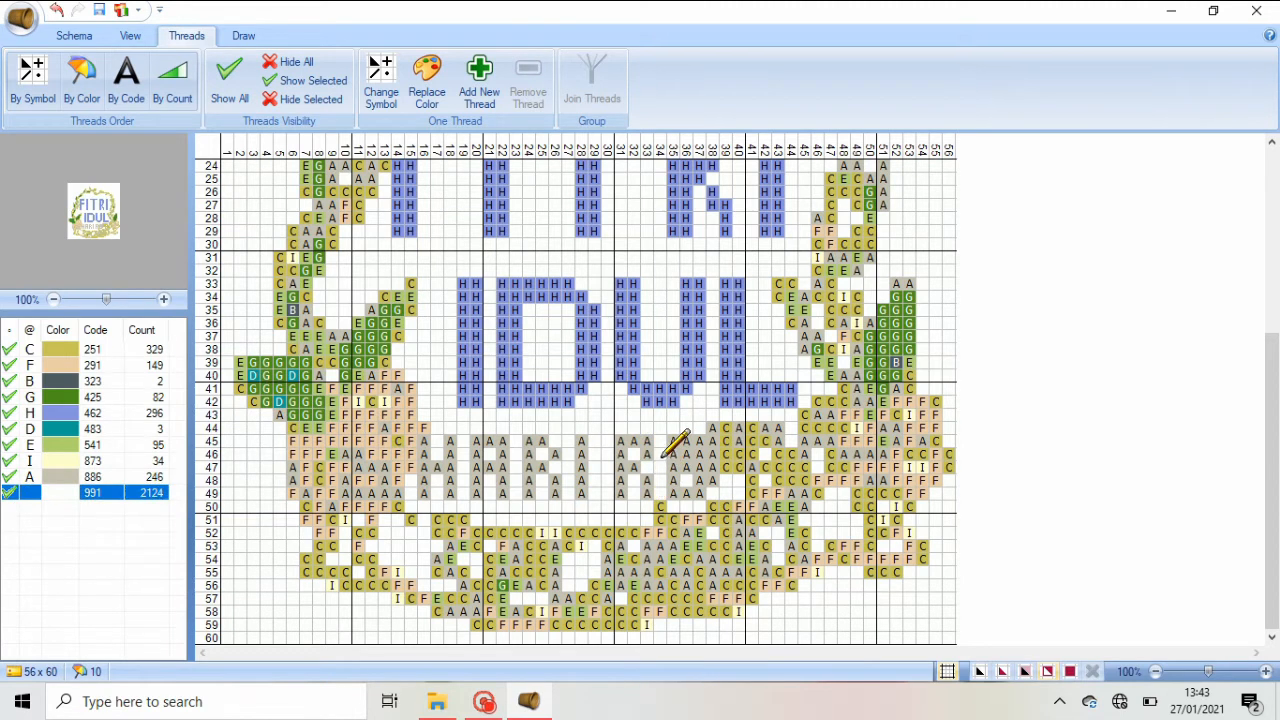
mouse_move(658, 503)
mouse_down()
mouse_move(648, 443)
mouse_move(661, 452)
mouse_move(599, 472)
mouse_move(693, 506)
mouse_move(696, 445)
mouse_move(688, 497)
mouse_move(684, 451)
mouse_move(710, 432)
mouse_move(713, 485)
mouse_move(470, 441)
mouse_move(700, 439)
mouse_move(623, 415)
mouse_move(724, 443)
mouse_move(742, 489)
mouse_move(752, 440)
mouse_move(746, 467)
mouse_move(778, 445)
mouse_move(779, 494)
mouse_move(786, 432)
mouse_move(806, 470)
mouse_up()
Form the Y and last A of RAYA in columns 39 to 45 with thread A, clearing the stray stitches around them with 991
click(84, 479)
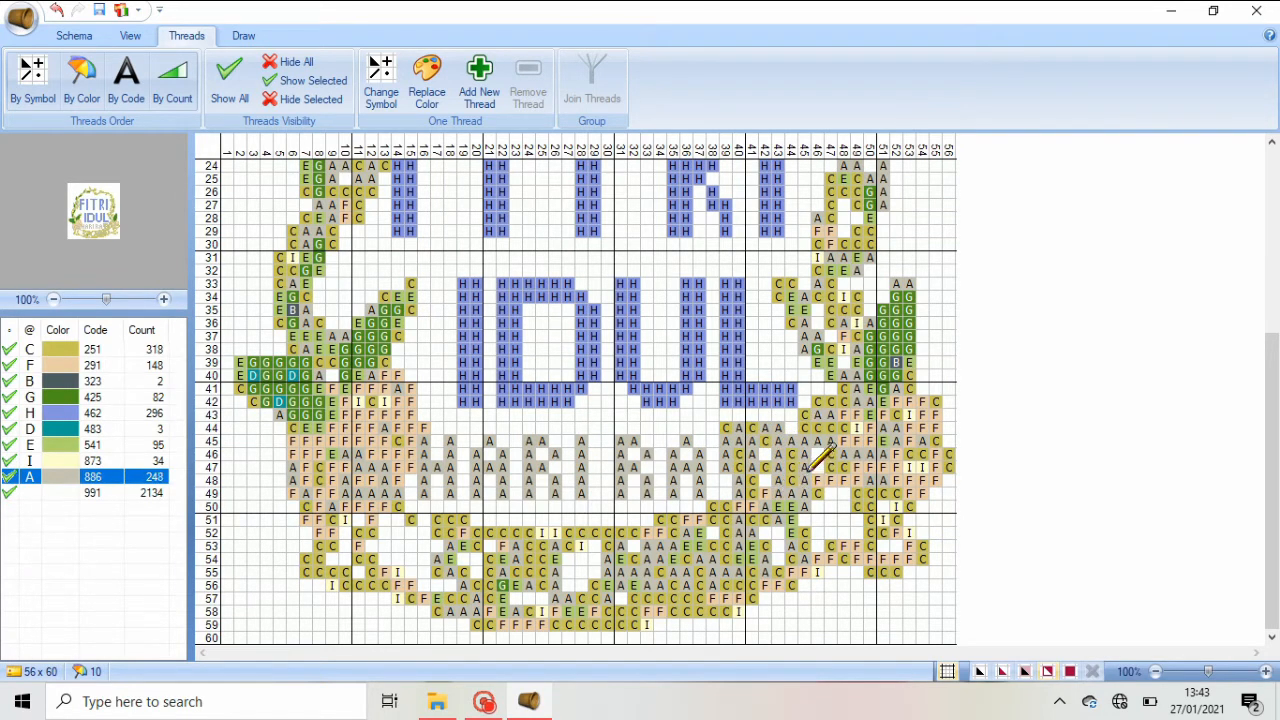
click(100, 492)
drag(728, 428, 727, 461)
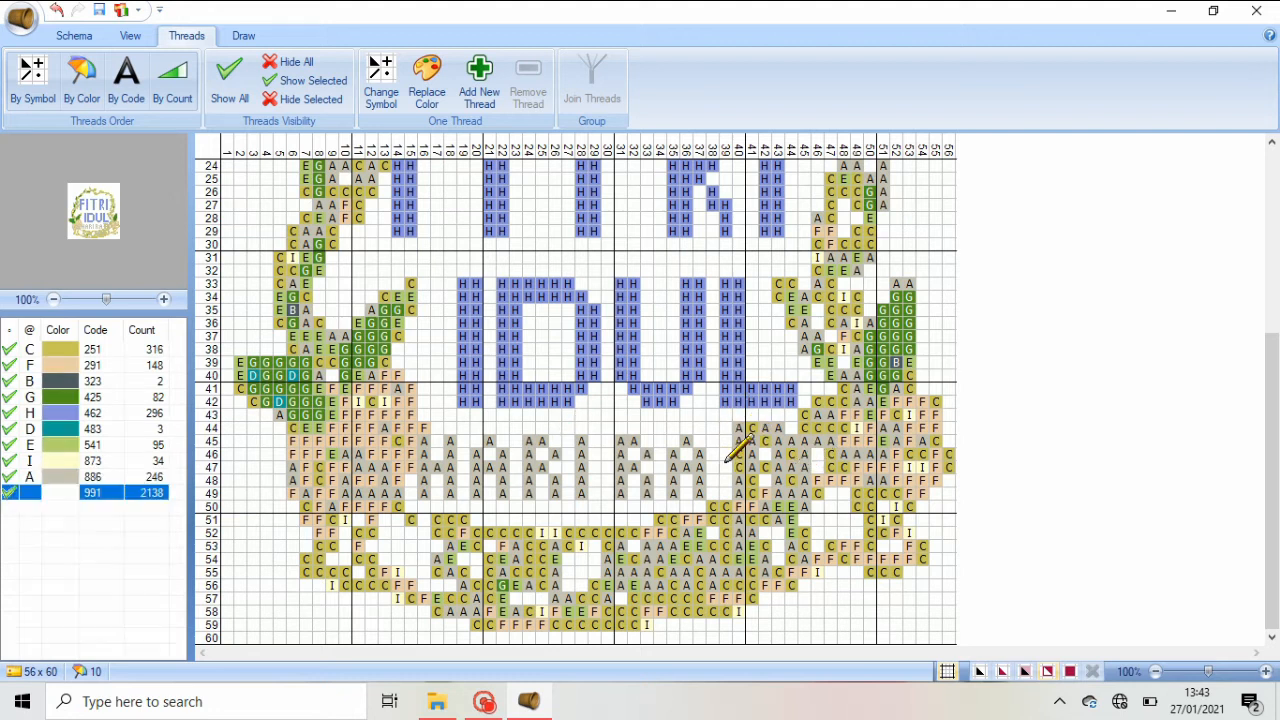
key(ctrl+z)
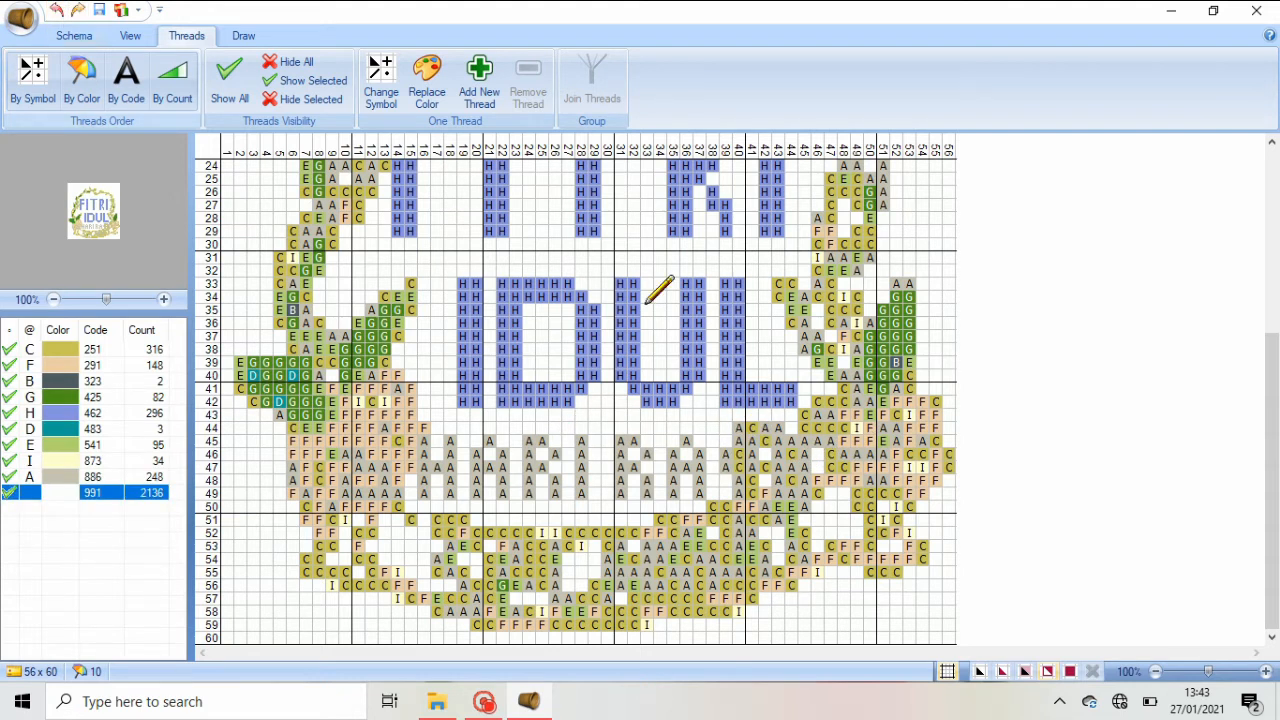
mouse_move(752, 484)
mouse_down()
mouse_move(737, 427)
mouse_move(739, 470)
mouse_move(765, 420)
mouse_move(757, 495)
mouse_move(785, 418)
mouse_move(802, 444)
mouse_move(798, 477)
mouse_move(768, 492)
mouse_move(831, 512)
mouse_move(805, 496)
mouse_move(828, 440)
mouse_up()
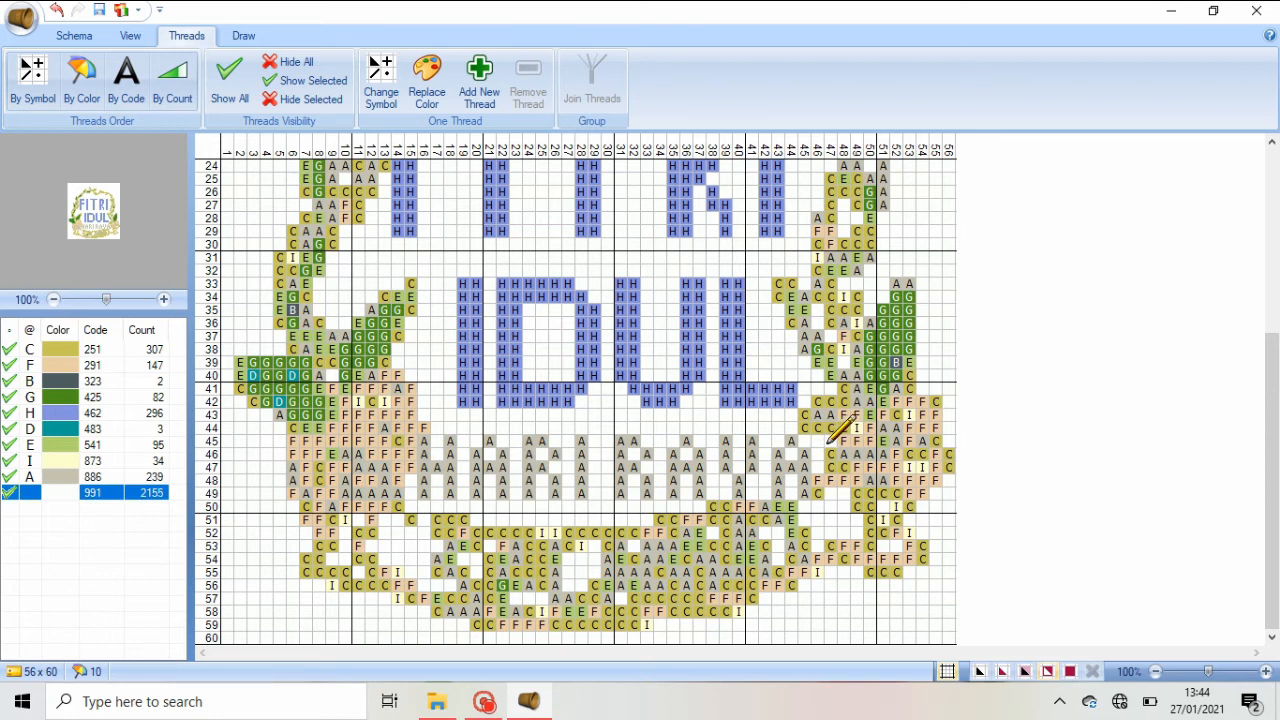
Draw the letters S, E, L and first A of SELAMAT in columns 15 to 29, rows 52 to 58, with thread B (323)
mouse_move(1270, 534)
mouse_down()
mouse_move(1270, 394)
mouse_move(1270, 534)
mouse_up()
click(88, 461)
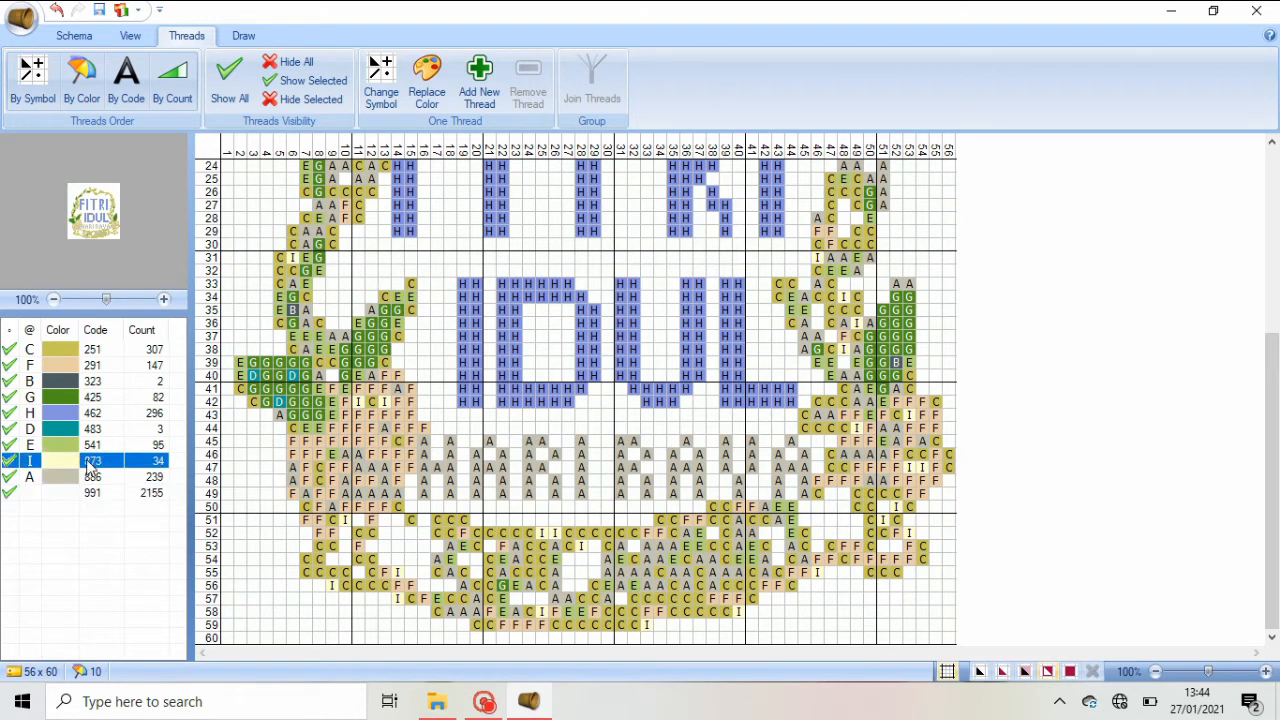
click(57, 384)
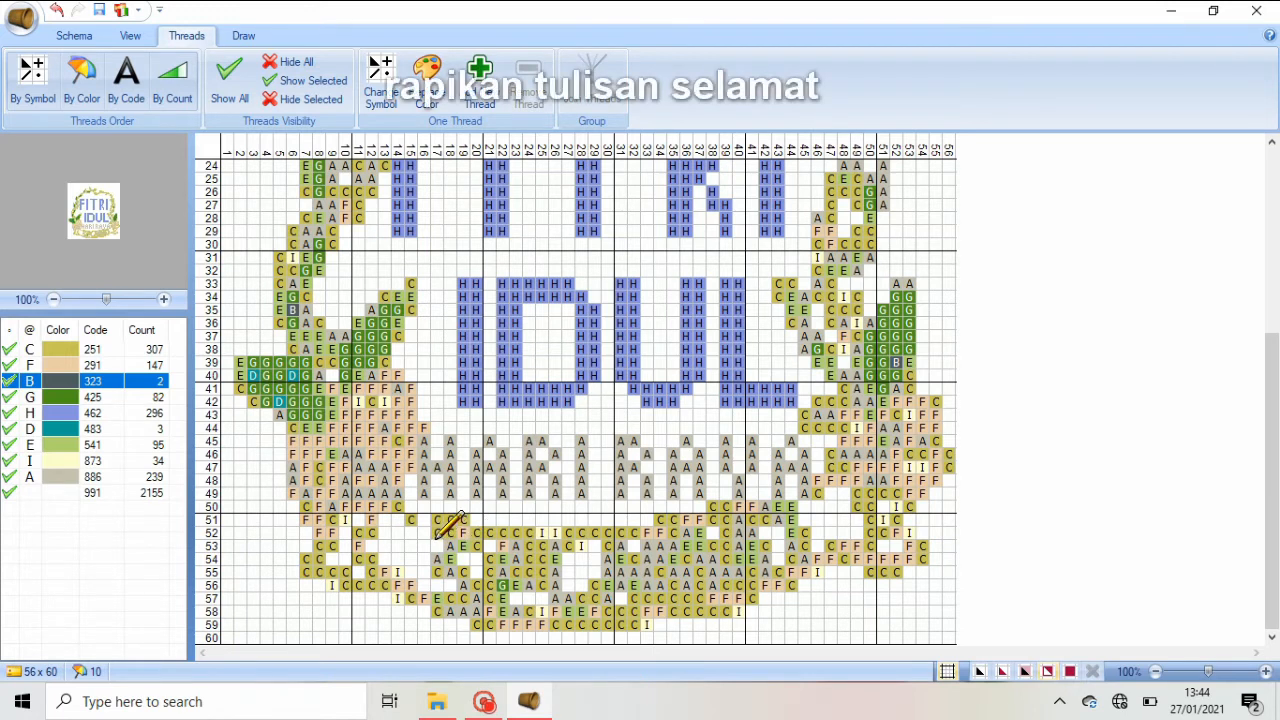
mouse_move(437, 530)
mouse_down()
mouse_move(412, 548)
mouse_move(437, 574)
mouse_up()
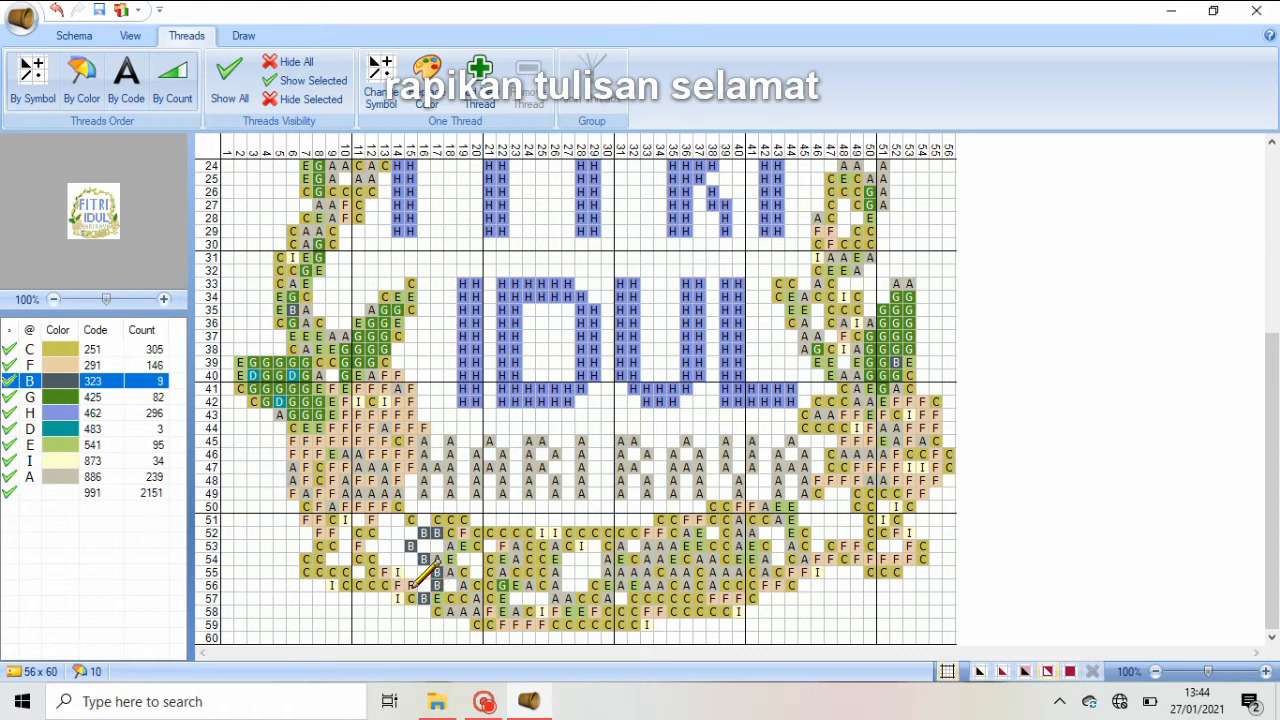
drag(466, 546, 464, 597)
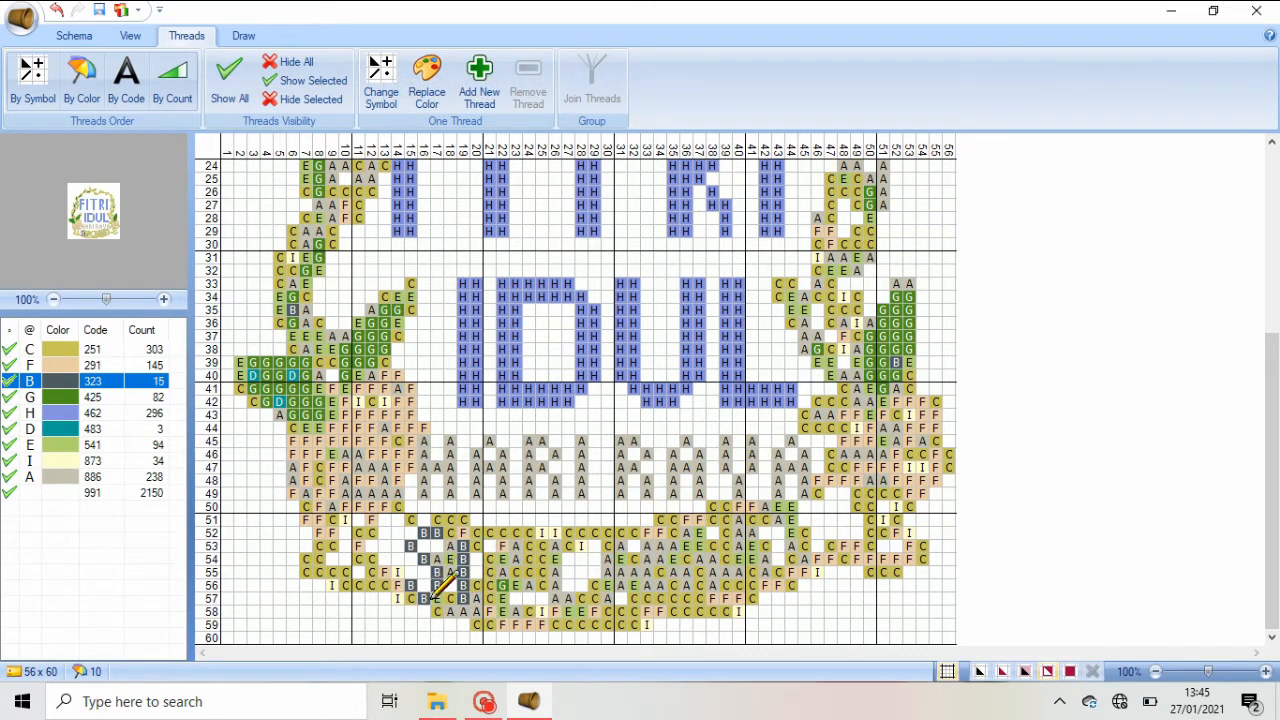
mouse_move(473, 605)
mouse_down()
mouse_move(488, 541)
mouse_move(476, 589)
mouse_move(498, 589)
mouse_move(514, 543)
mouse_move(525, 612)
mouse_move(572, 614)
mouse_move(579, 546)
mouse_move(607, 562)
mouse_move(596, 554)
mouse_move(590, 592)
mouse_up()
click(489, 545)
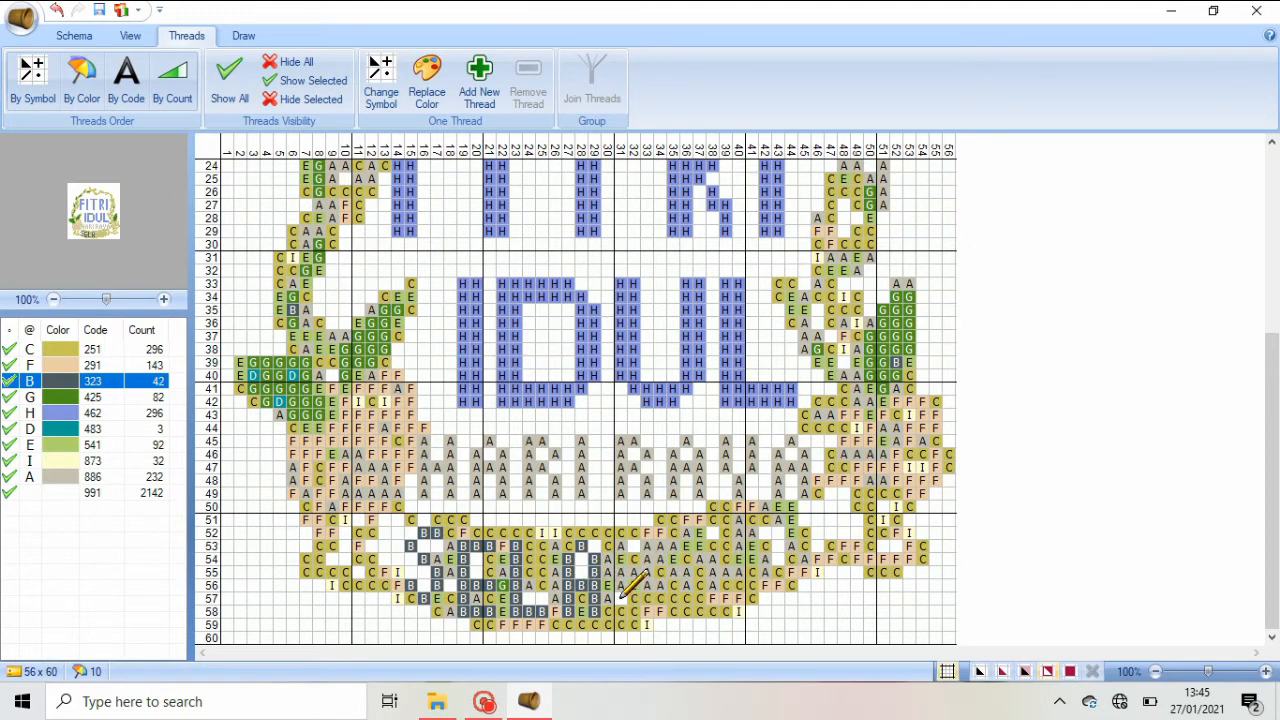
Draw the letters M, second A and T of SELAMAT in columns 31 to 43 with thread B (323), clearing a stray cell with 991
mouse_move(621, 598)
mouse_down()
mouse_move(624, 548)
mouse_move(647, 568)
mouse_move(671, 548)
mouse_move(677, 602)
mouse_move(701, 597)
mouse_move(709, 529)
mouse_move(543, 550)
mouse_move(588, 553)
mouse_move(591, 594)
mouse_move(700, 597)
mouse_move(712, 533)
mouse_move(731, 568)
mouse_up()
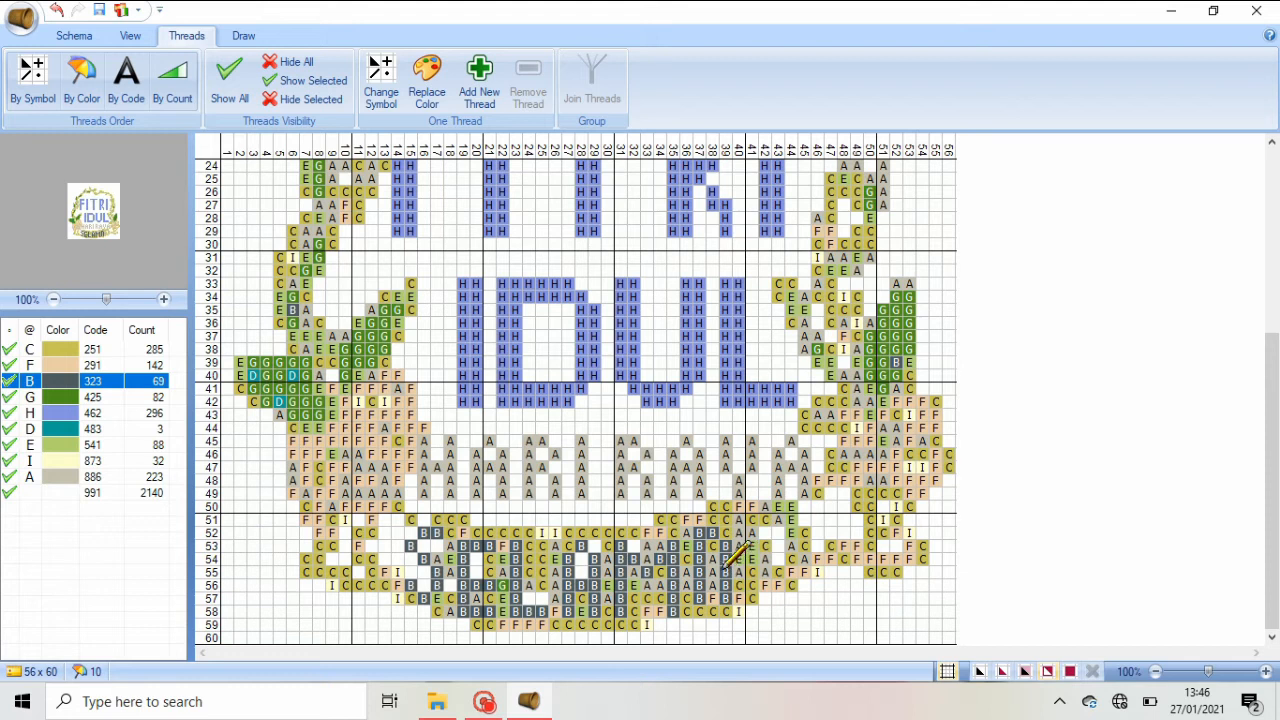
click(75, 494)
click(702, 532)
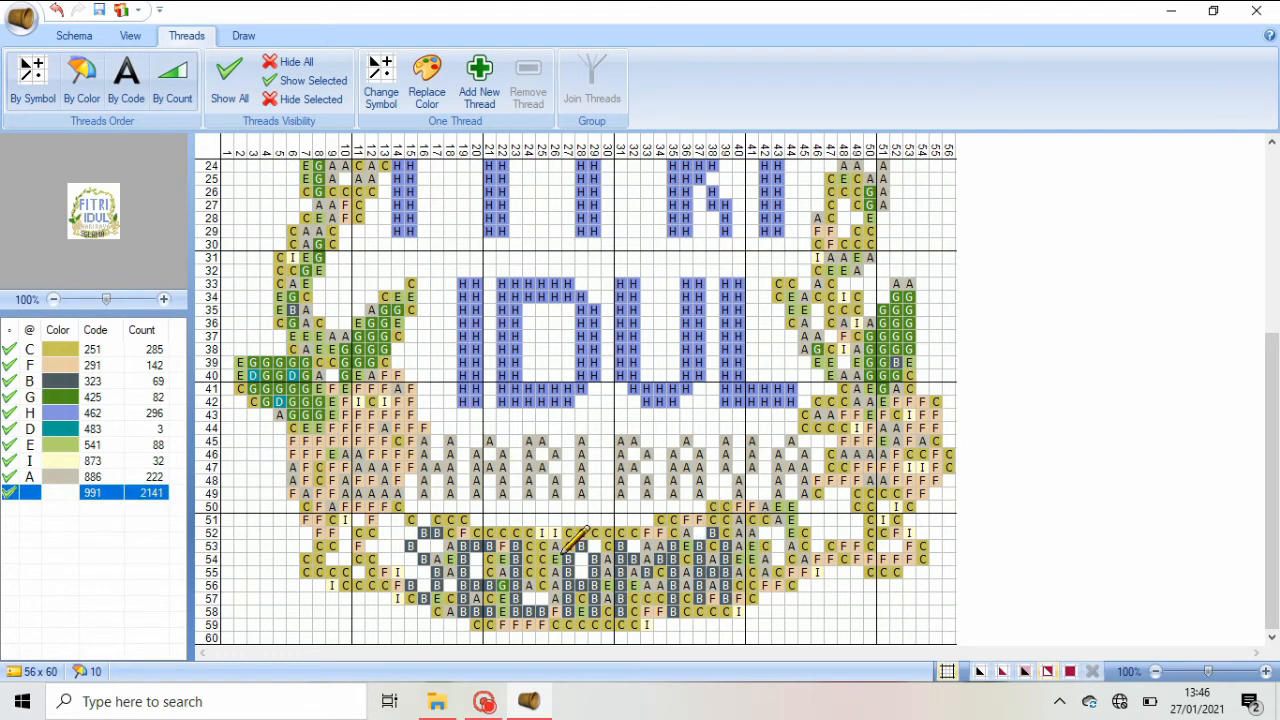
click(97, 384)
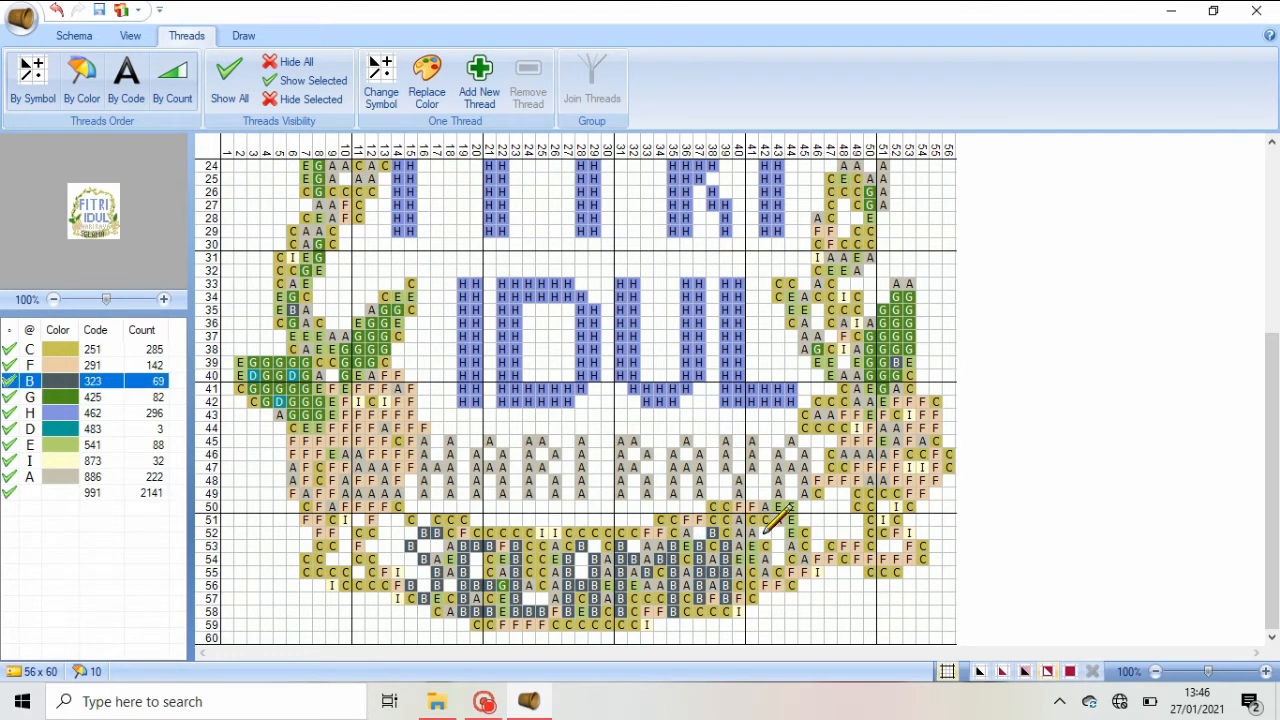
mouse_move(752, 520)
mouse_down()
mouse_move(772, 521)
mouse_move(778, 590)
mouse_up()
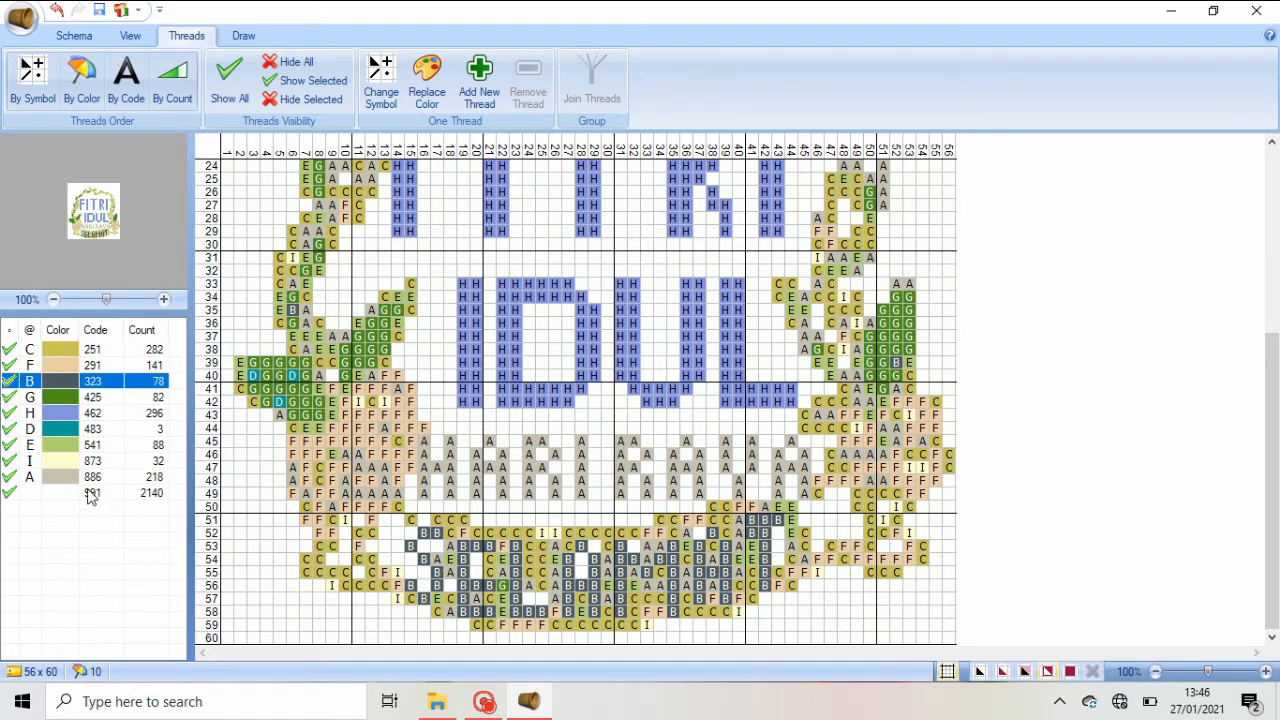
Erase the stray stitches inside and around the SELAMAT letters with 991
click(88, 477)
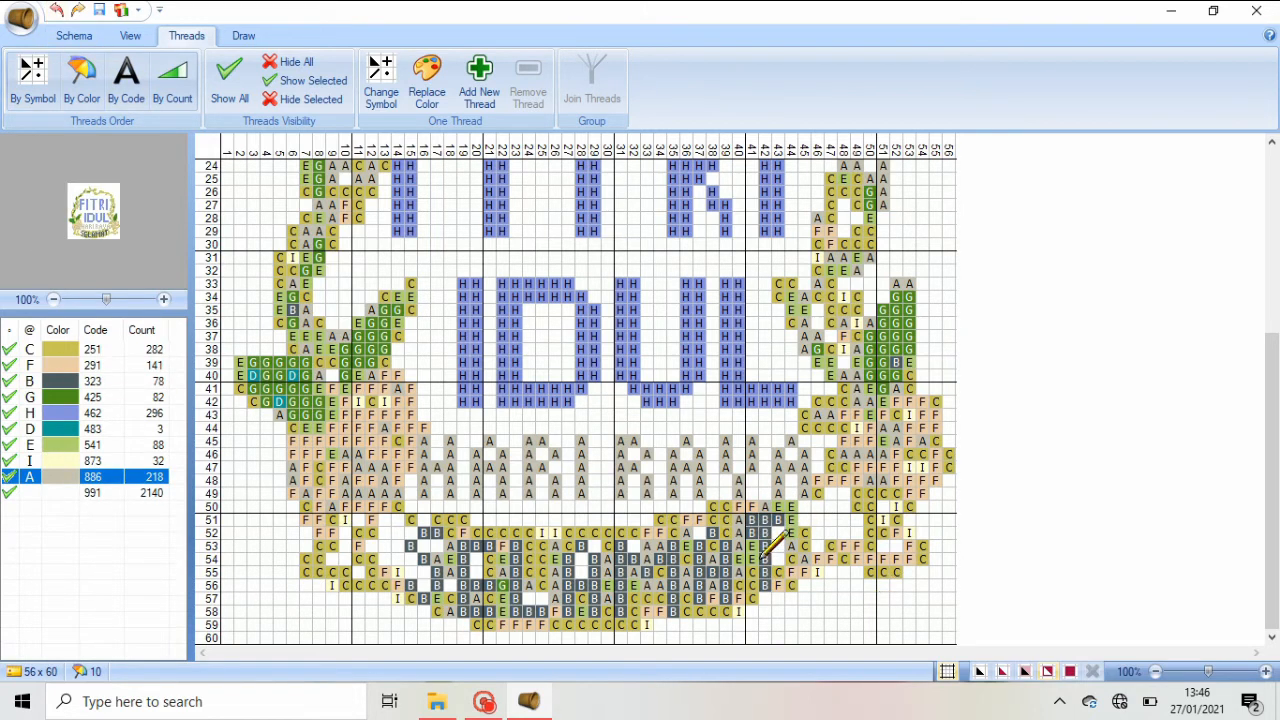
click(57, 10)
click(52, 493)
mouse_move(453, 540)
mouse_down()
mouse_move(451, 576)
mouse_move(485, 576)
mouse_move(500, 555)
mouse_move(503, 598)
mouse_move(447, 600)
mouse_move(487, 614)
mouse_move(510, 602)
mouse_move(531, 554)
mouse_move(535, 590)
mouse_move(552, 553)
mouse_move(551, 603)
mouse_move(589, 599)
mouse_move(585, 614)
mouse_move(605, 616)
mouse_move(613, 557)
mouse_move(642, 570)
mouse_move(635, 596)
mouse_move(657, 602)
mouse_move(654, 546)
mouse_move(714, 548)
mouse_move(694, 527)
mouse_move(681, 600)
mouse_move(723, 555)
mouse_move(713, 548)
mouse_move(717, 597)
mouse_move(750, 568)
mouse_move(742, 532)
mouse_move(744, 582)
mouse_up()
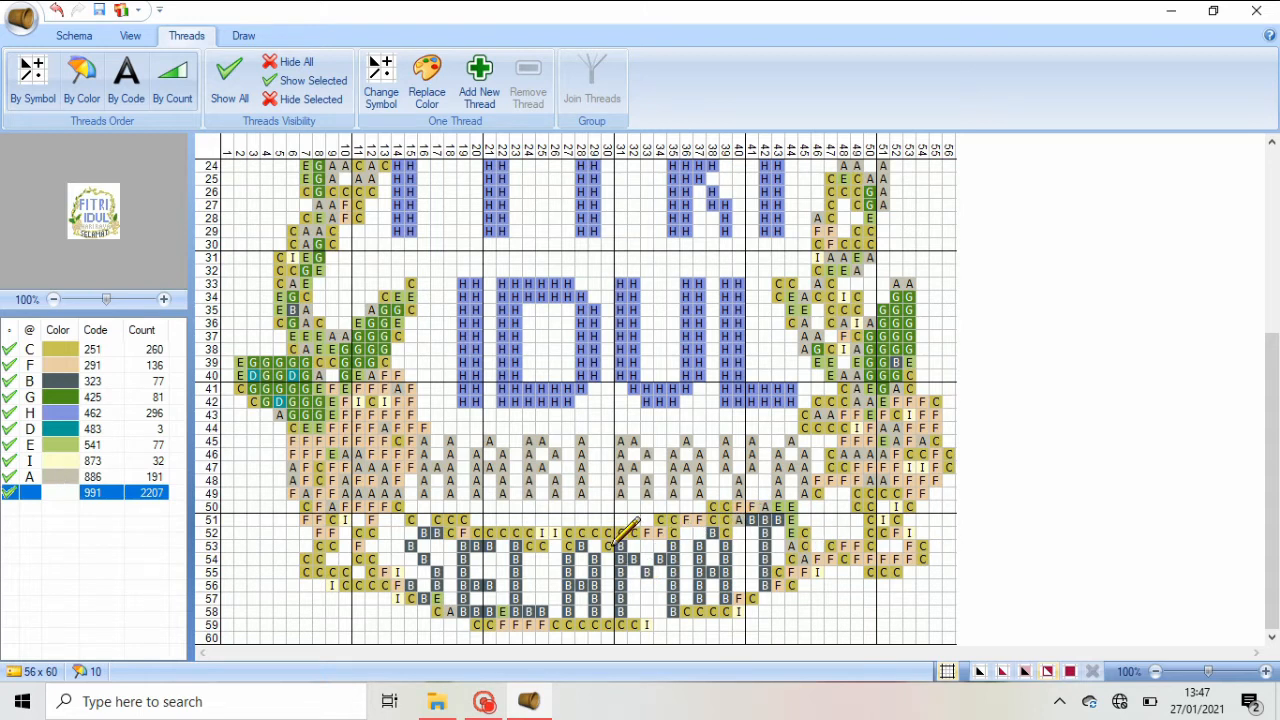
drag(544, 546, 532, 546)
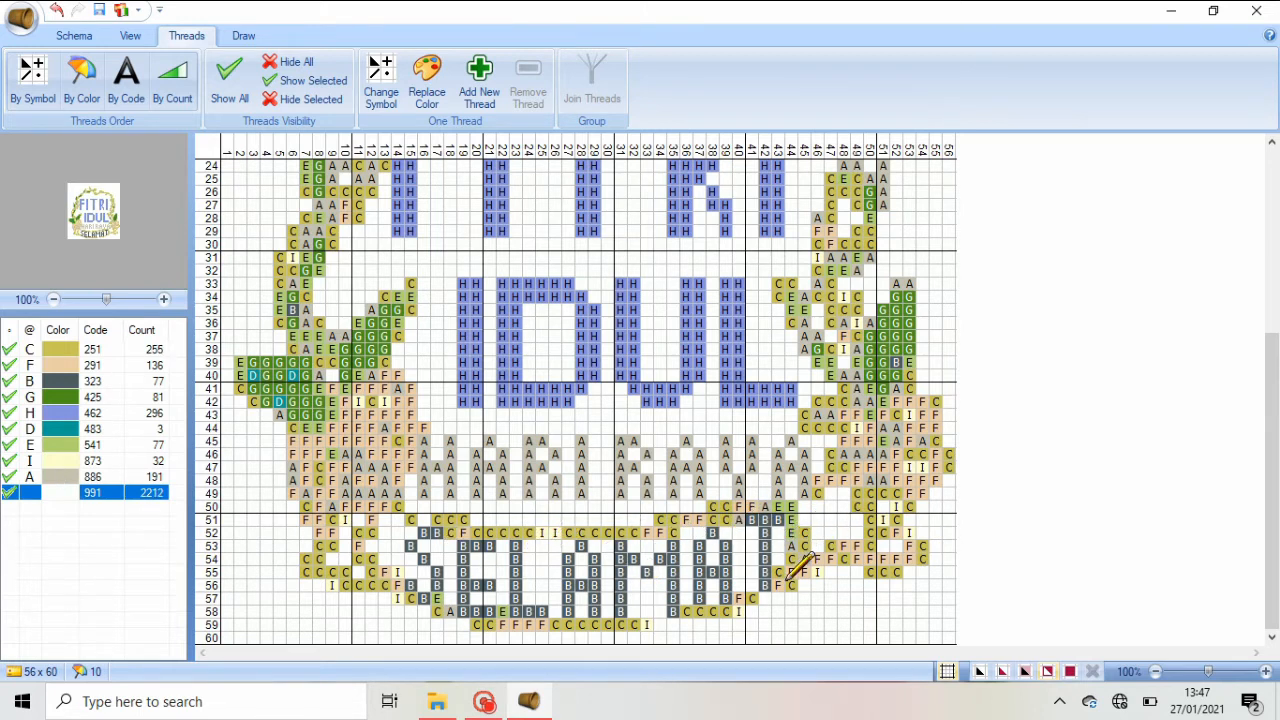
key(ctrl+z)
click(780, 585)
click(503, 610)
click(450, 609)
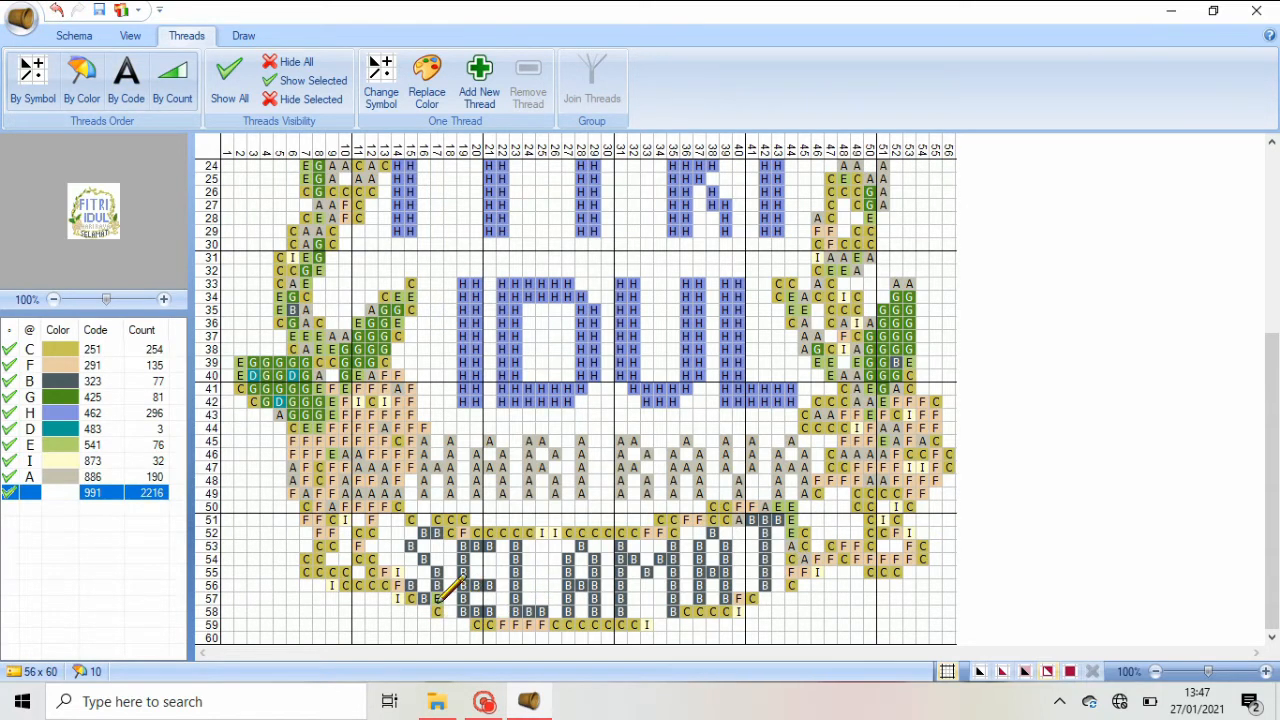
Draw the banner's upper edge along rows 50 to 52 with thread C (251) and erase the leftover cells beside the T with 991
click(88, 349)
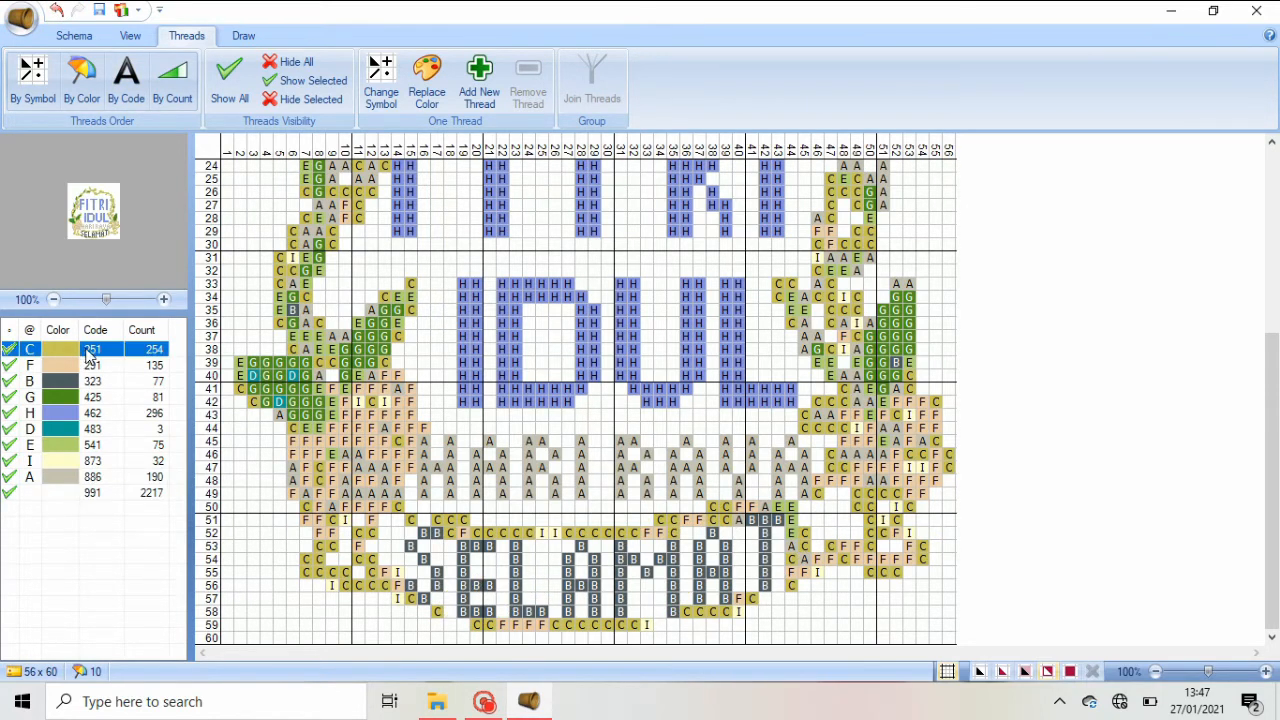
mouse_move(540, 533)
mouse_down()
mouse_move(792, 506)
mouse_move(763, 523)
mouse_move(826, 506)
mouse_move(810, 500)
mouse_move(852, 490)
mouse_up()
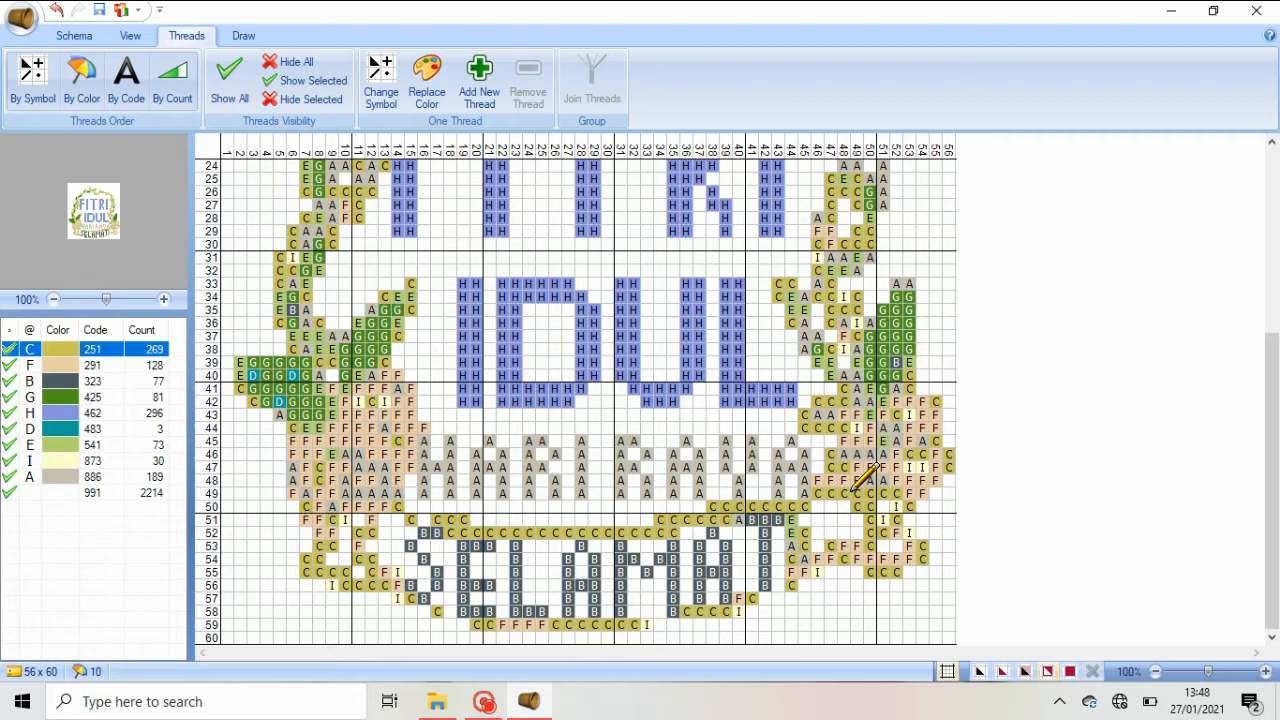
click(141, 462)
click(738, 520)
click(68, 491)
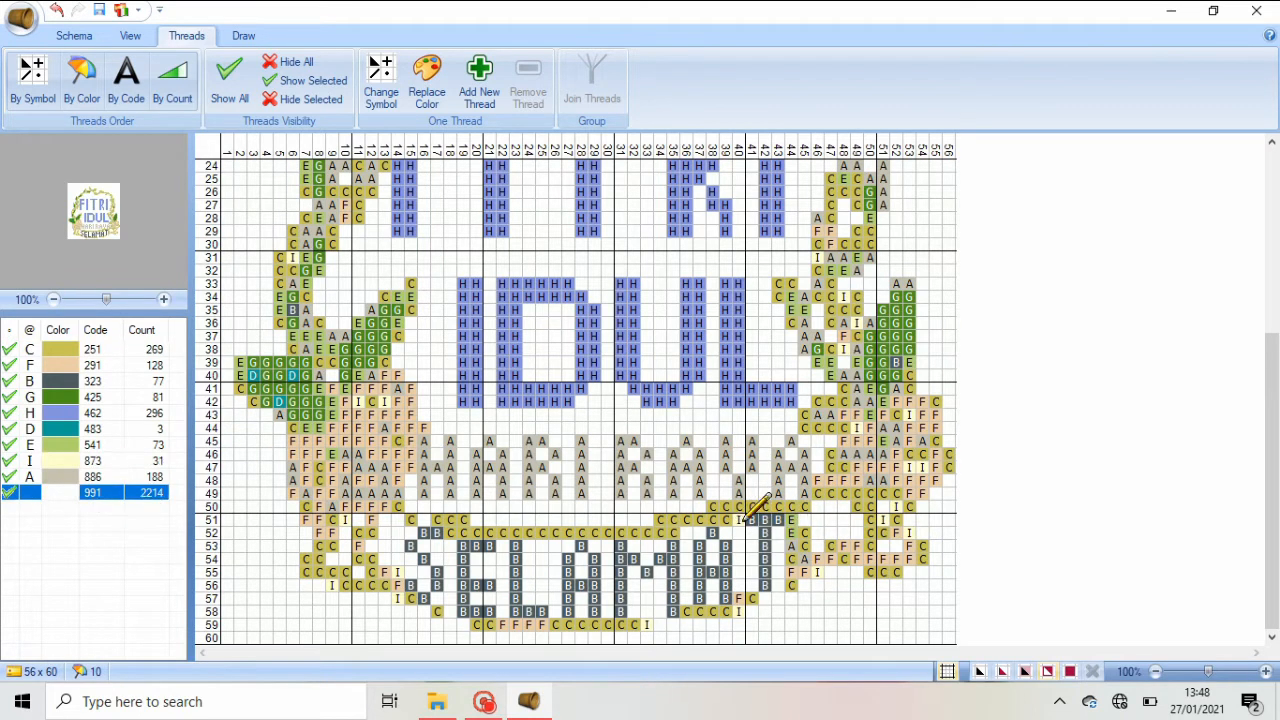
click(741, 521)
drag(793, 521, 797, 573)
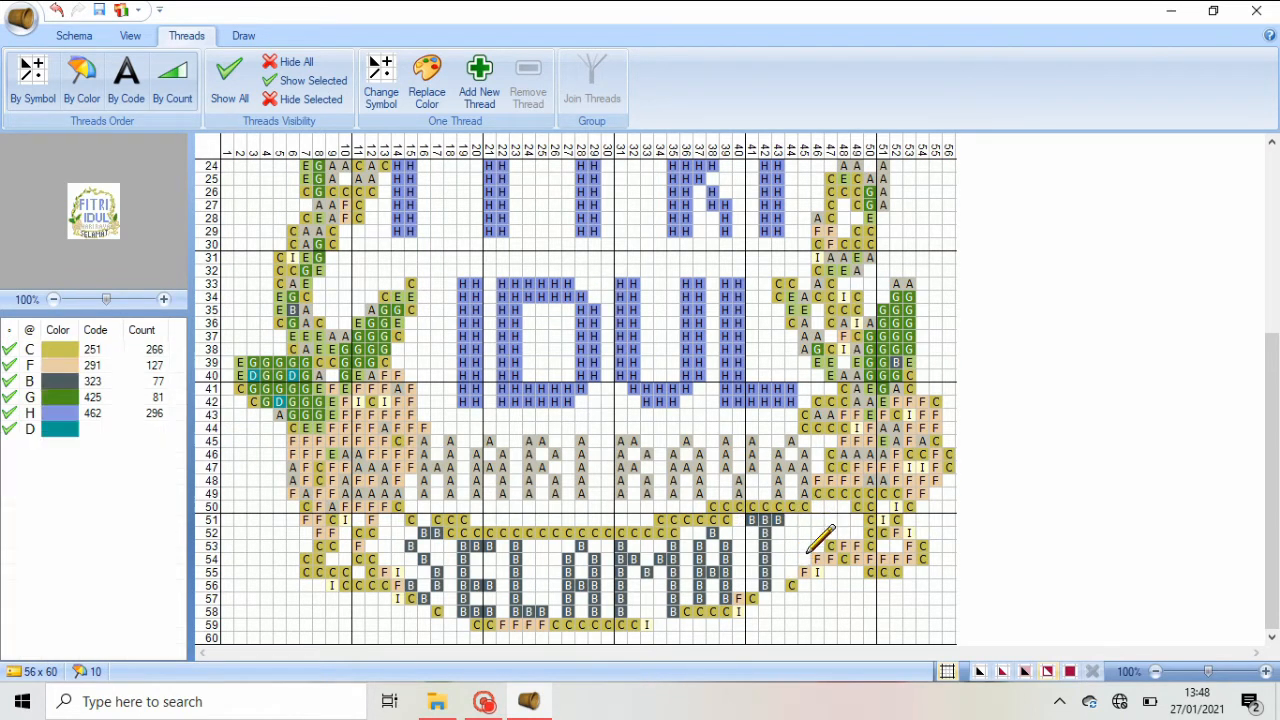
Complete the banner's lower edge along rows 55 to 59 and fill gaps in its left outline with thread C (251)
mouse_move(688, 624)
mouse_down()
mouse_move(438, 627)
mouse_move(396, 602)
mouse_move(419, 611)
mouse_up()
click(425, 519)
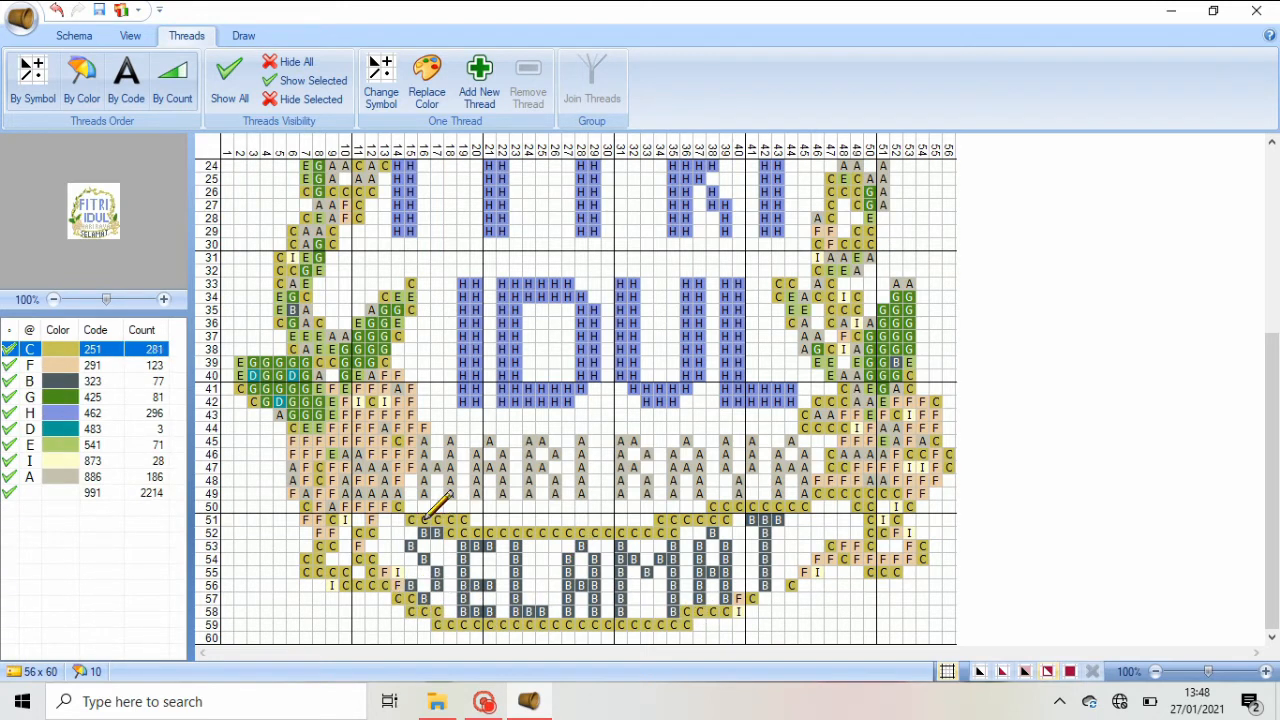
click(358, 541)
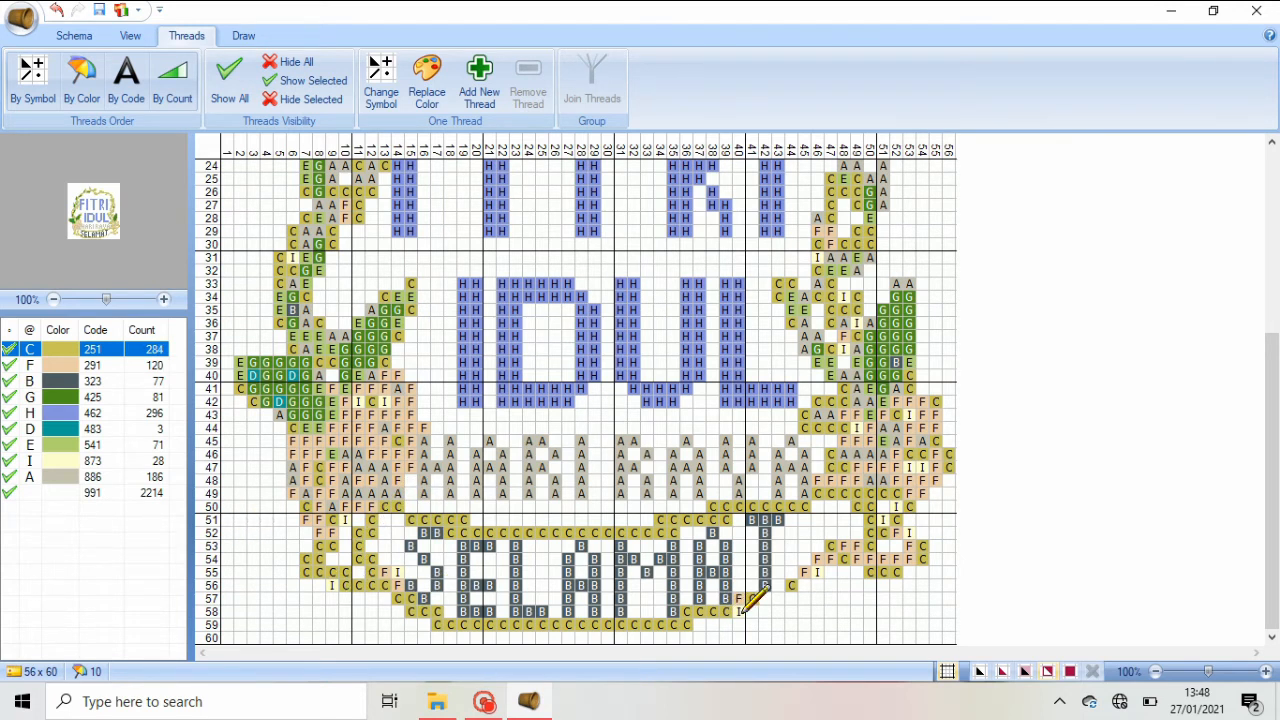
mouse_move(740, 611)
mouse_down()
mouse_move(829, 595)
mouse_move(804, 587)
mouse_move(843, 558)
mouse_up()
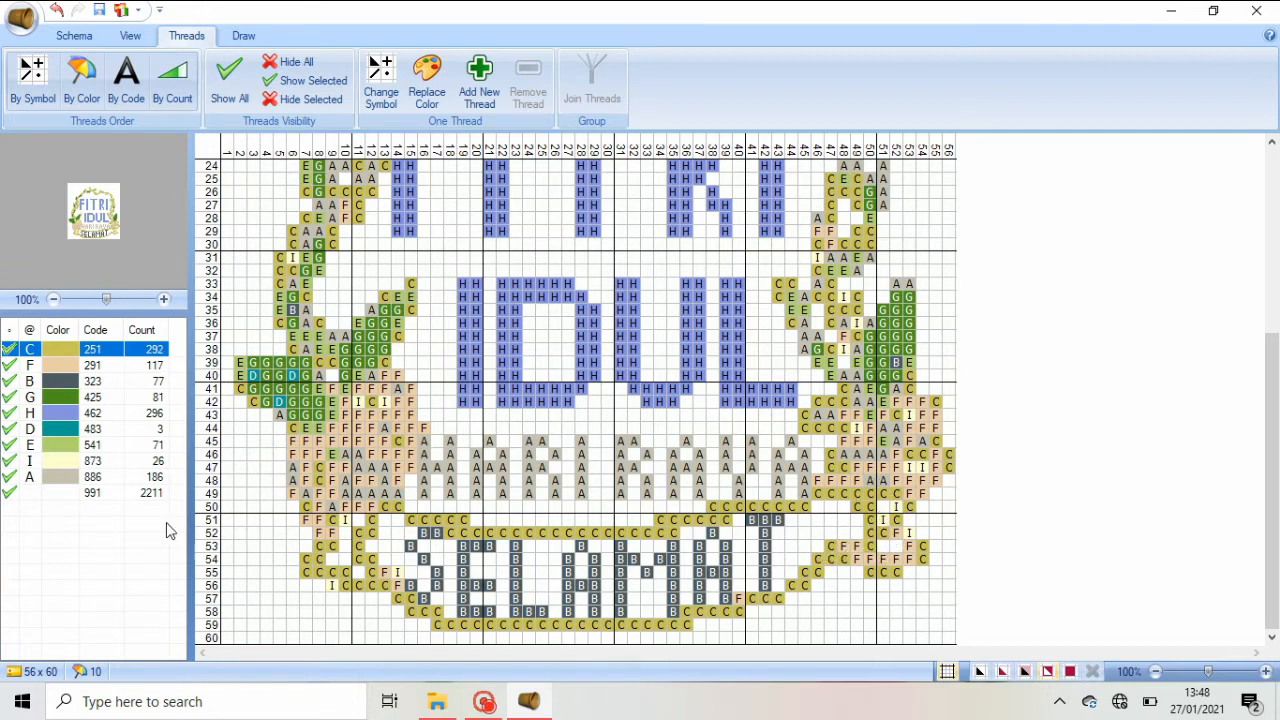
Outline the left ribbon tail in columns 7 to 13, rows 50 to 56, with thread C (251) and erase its stray stitches with 991
click(44, 493)
mouse_move(398, 585)
mouse_down()
mouse_move(372, 534)
mouse_move(372, 559)
mouse_move(472, 572)
mouse_move(338, 589)
mouse_up()
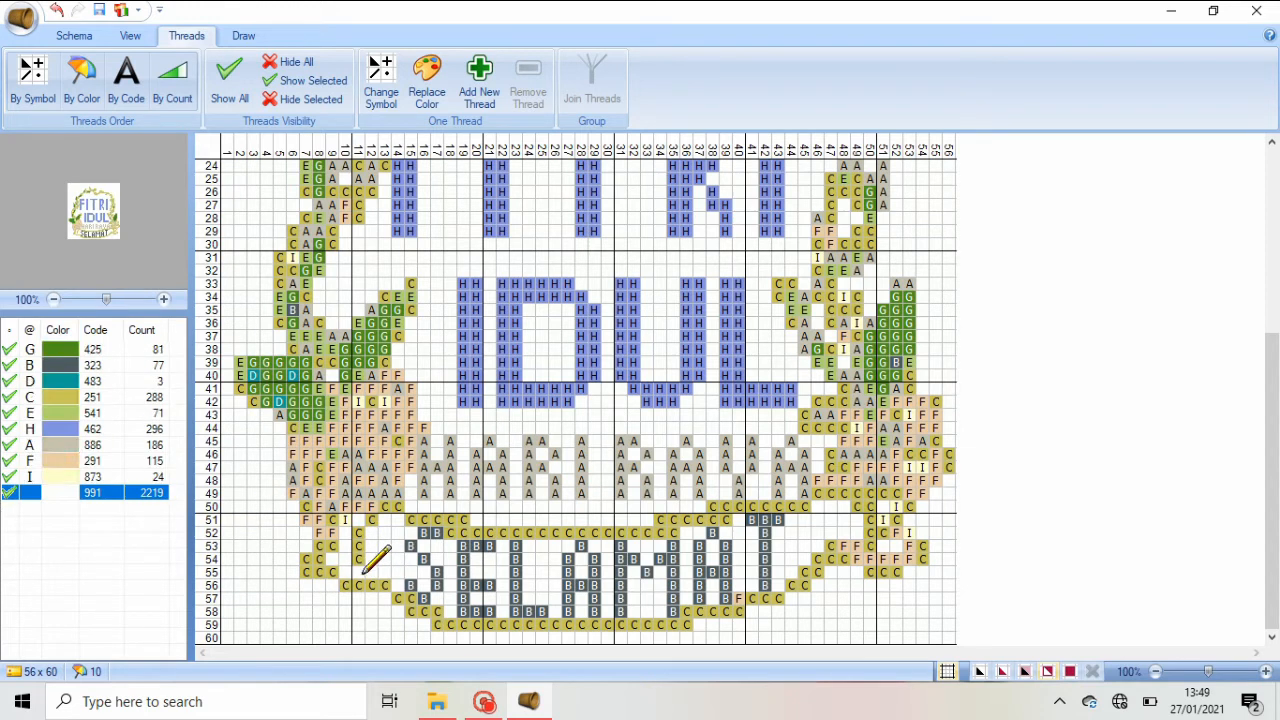
click(358, 507)
click(97, 395)
click(358, 520)
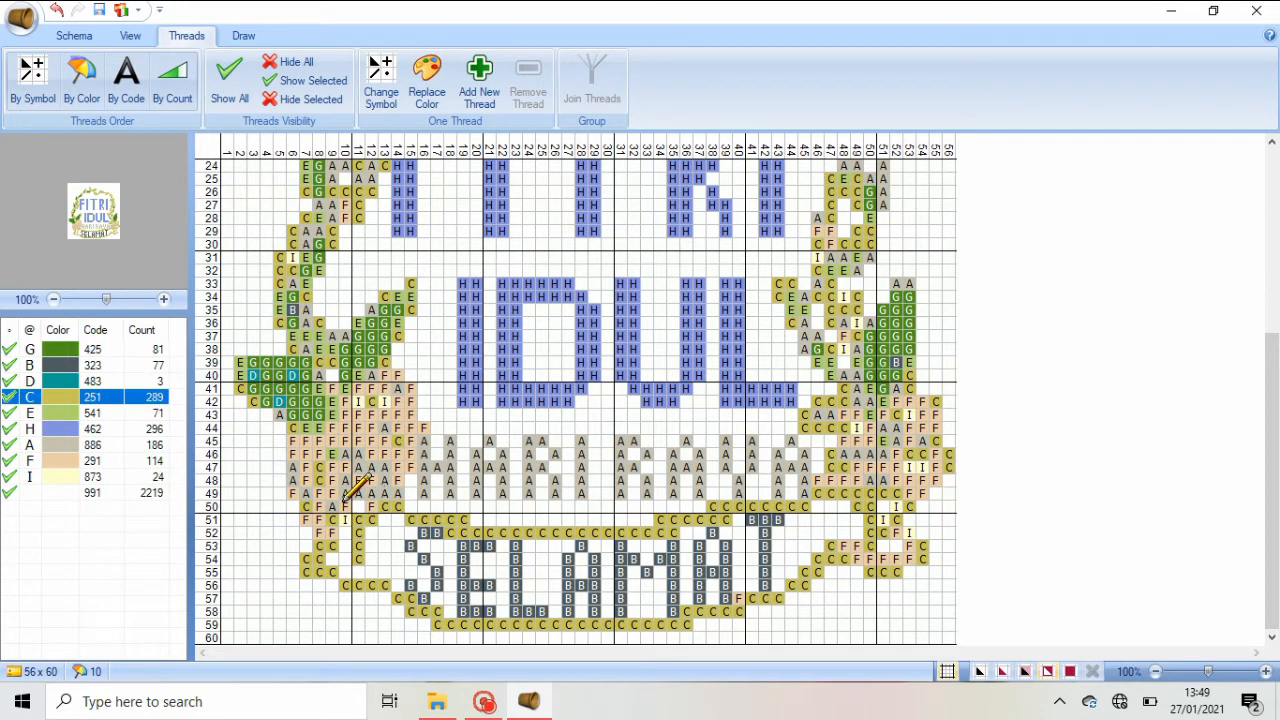
click(331, 507)
mouse_move(318, 522)
mouse_down()
mouse_move(355, 584)
mouse_move(356, 510)
mouse_move(331, 546)
mouse_up()
click(356, 572)
click(97, 492)
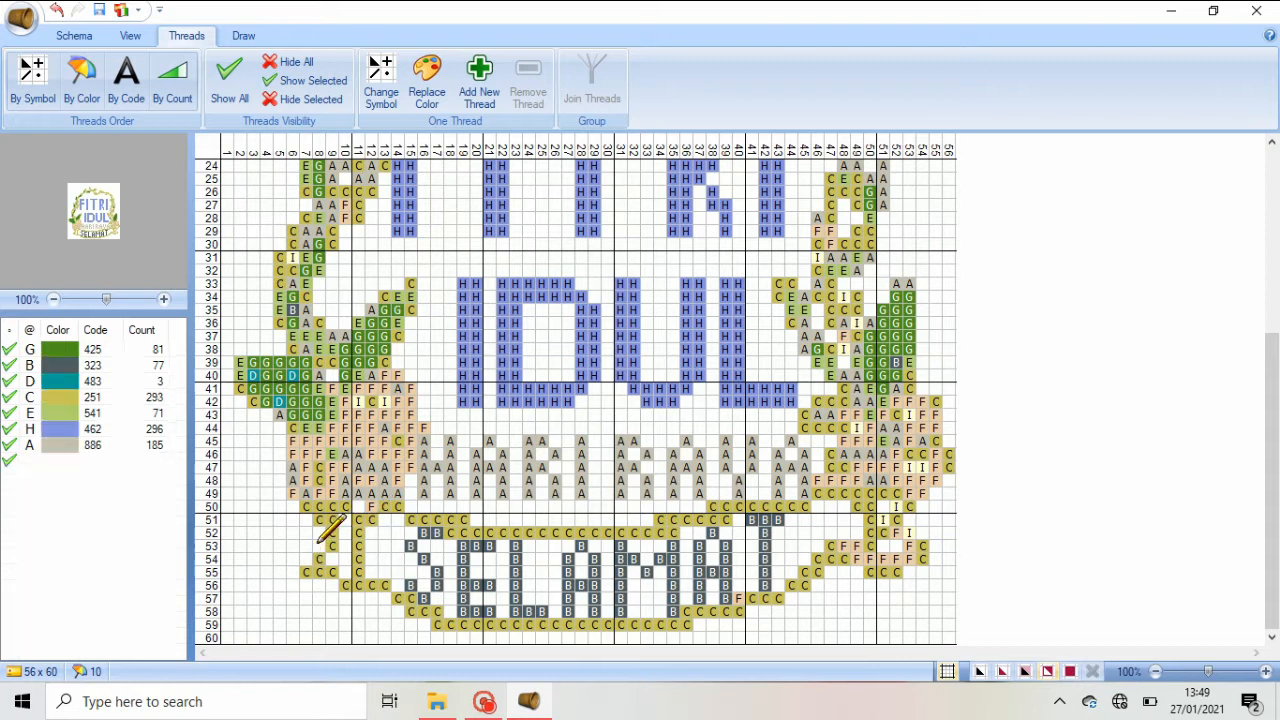
Outline the right ribbon tail in columns 46 to 54, rows 50 to 55, with thread C (251) and clear its inside with 991
click(91, 399)
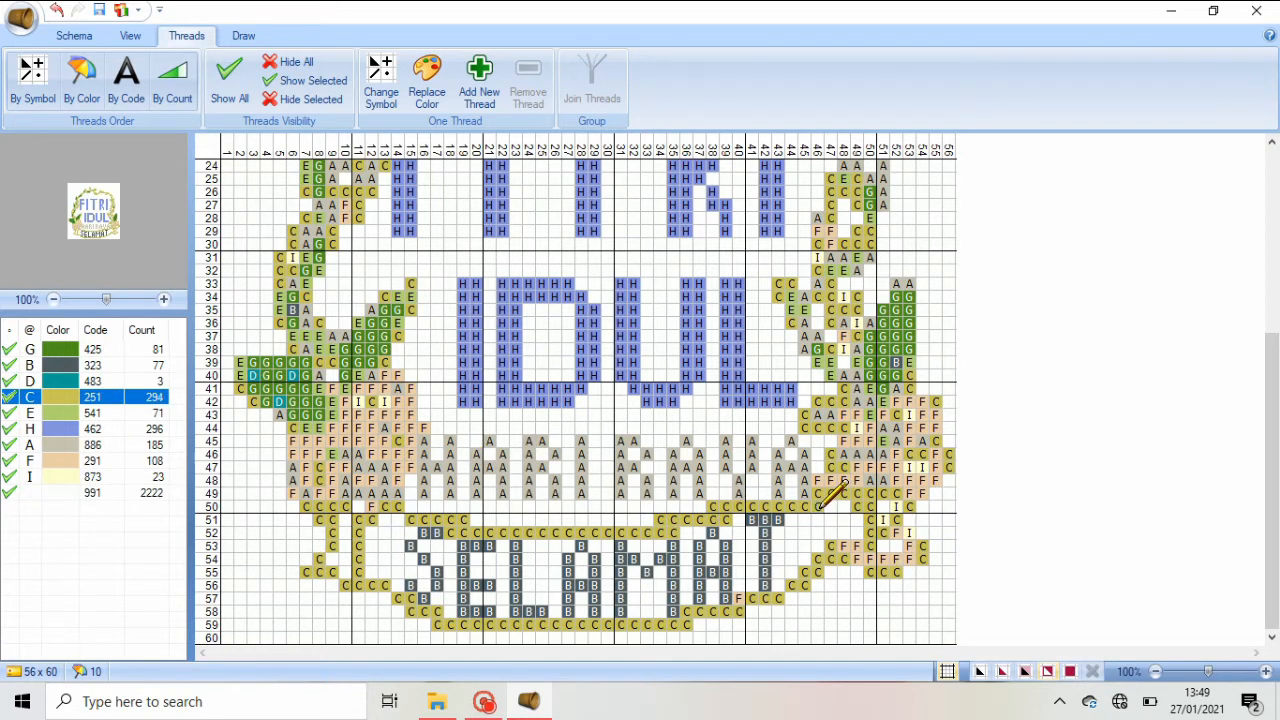
drag(818, 509, 831, 535)
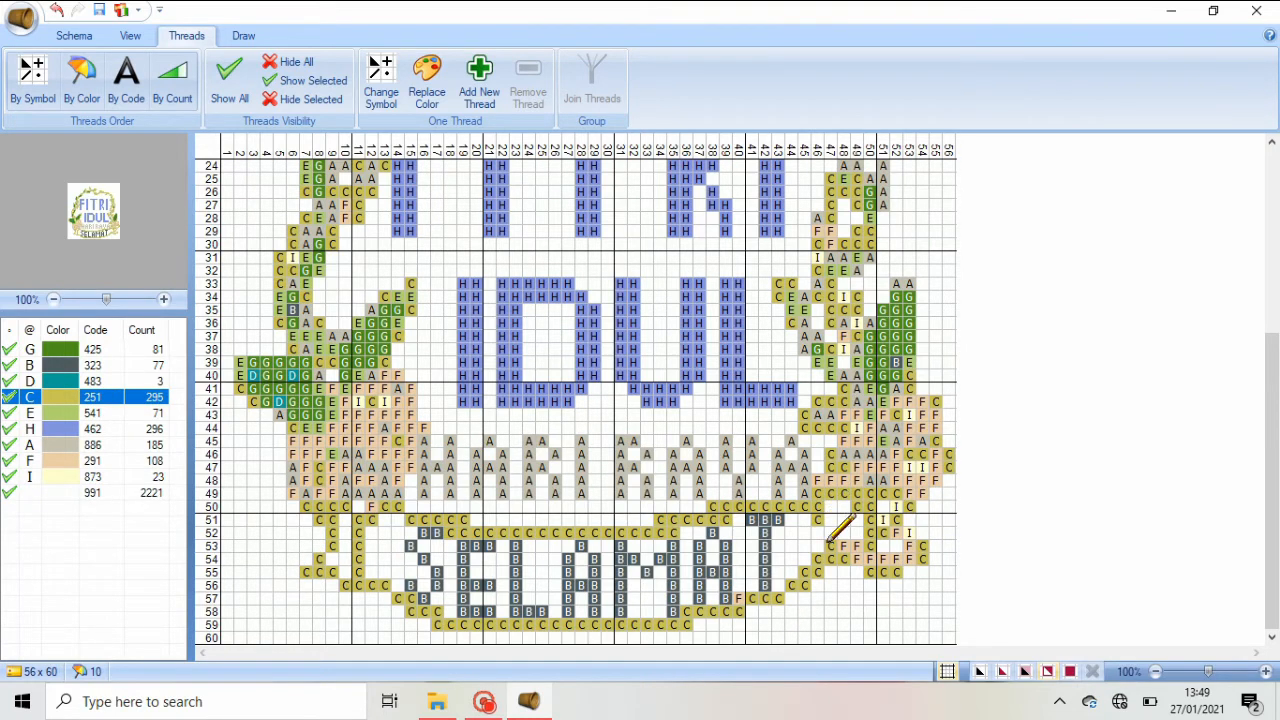
click(895, 532)
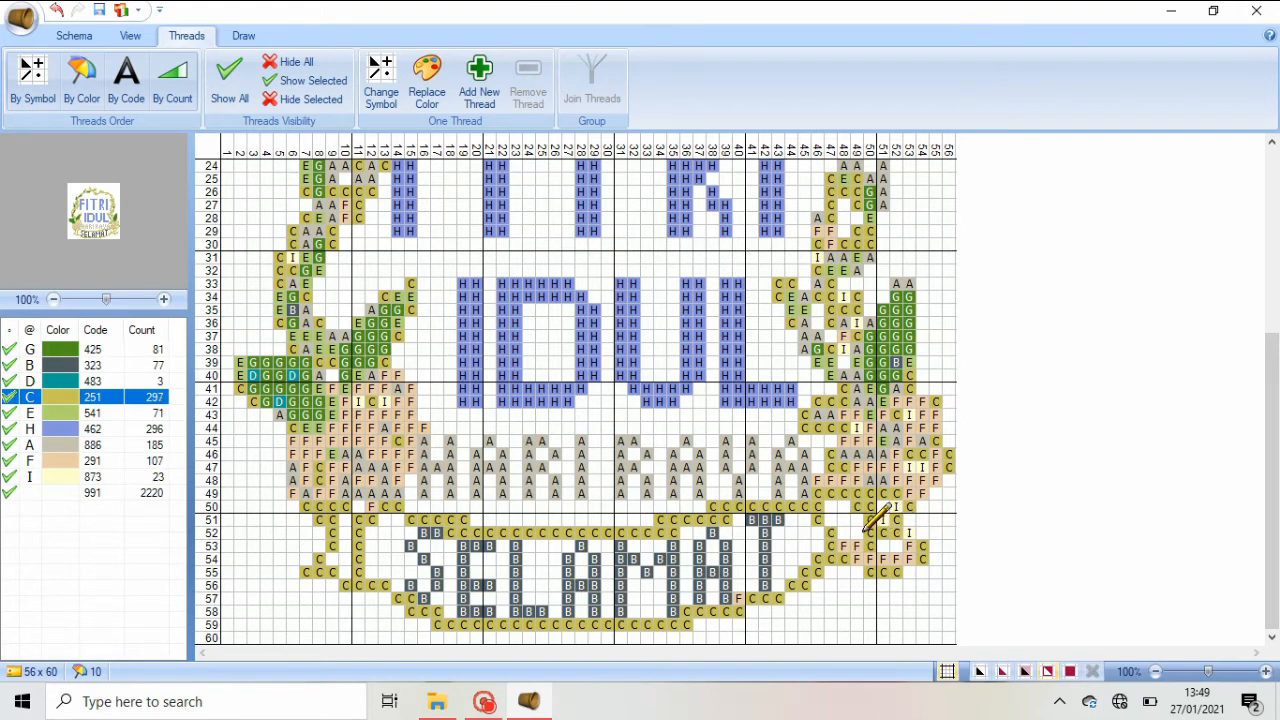
mouse_move(908, 525)
mouse_down()
mouse_move(910, 567)
mouse_move(848, 561)
mouse_move(860, 565)
mouse_move(857, 537)
mouse_move(910, 535)
mouse_move(905, 562)
mouse_move(851, 546)
mouse_move(869, 555)
mouse_move(896, 507)
mouse_move(857, 507)
mouse_up()
click(63, 492)
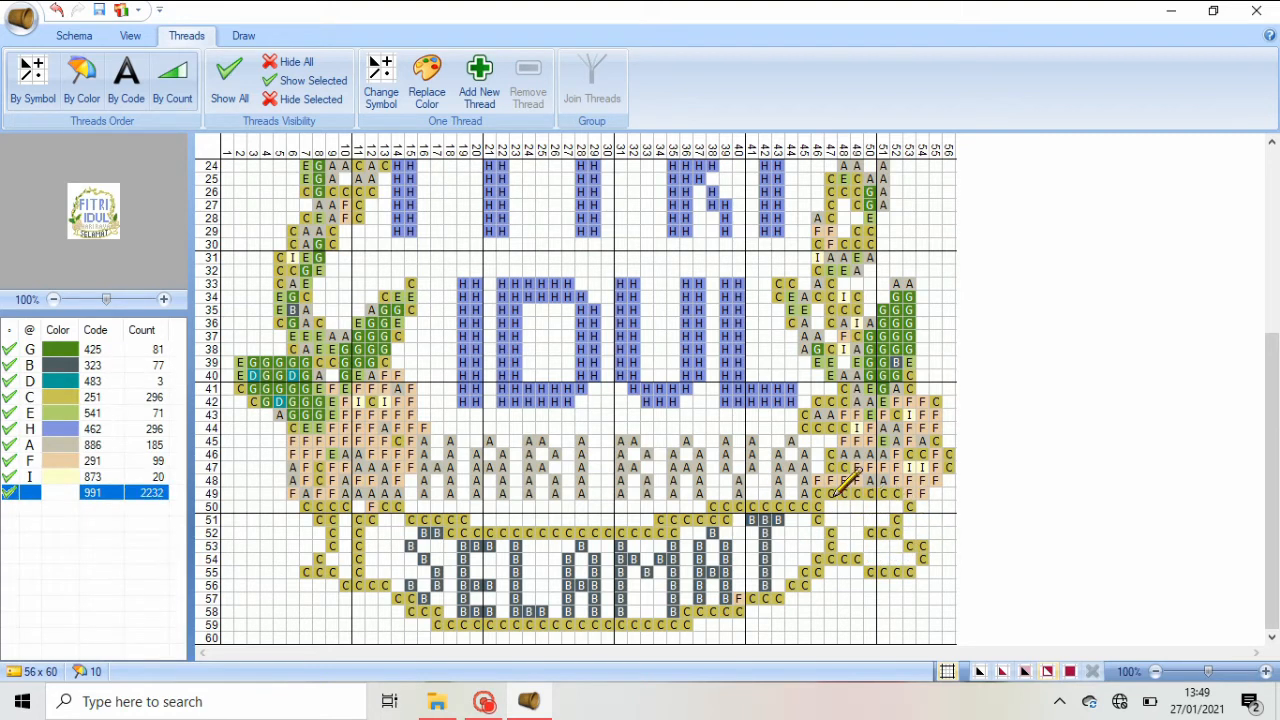
Add a thread C (251) cell at row 50, column 47, and erase the stray cells at row 49, column 46, and row 57, column 40
click(63, 397)
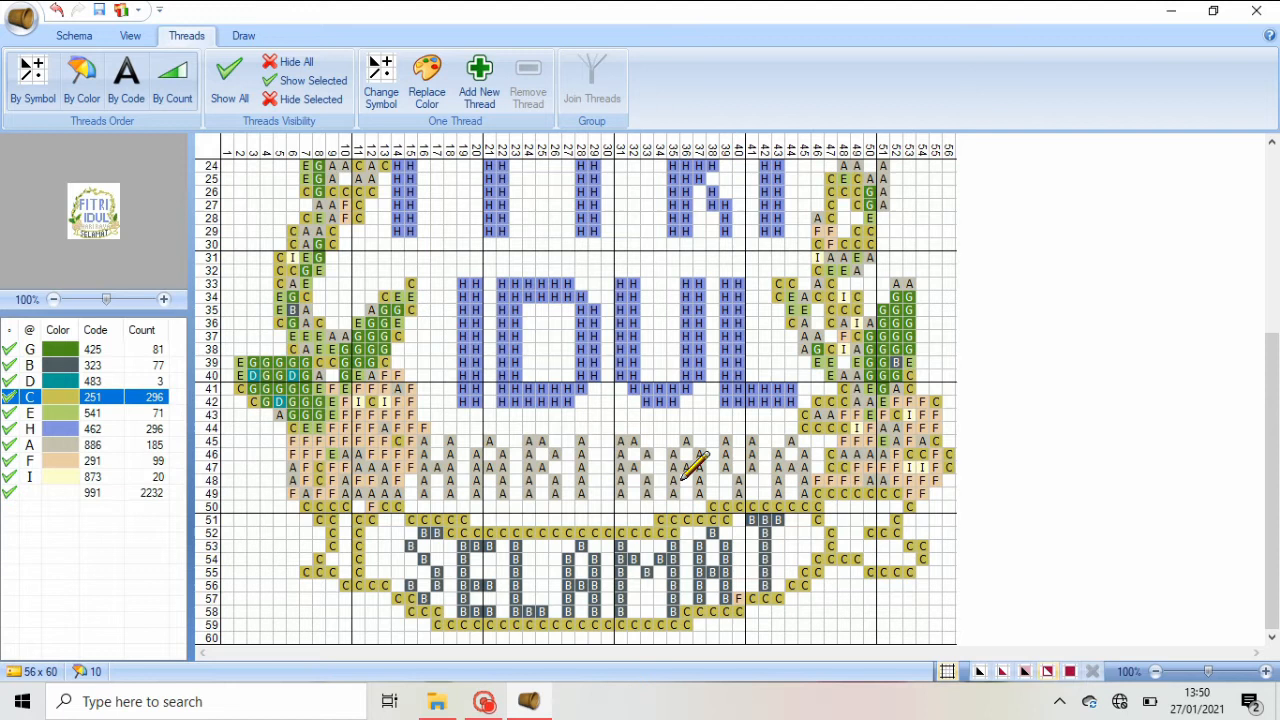
click(842, 494)
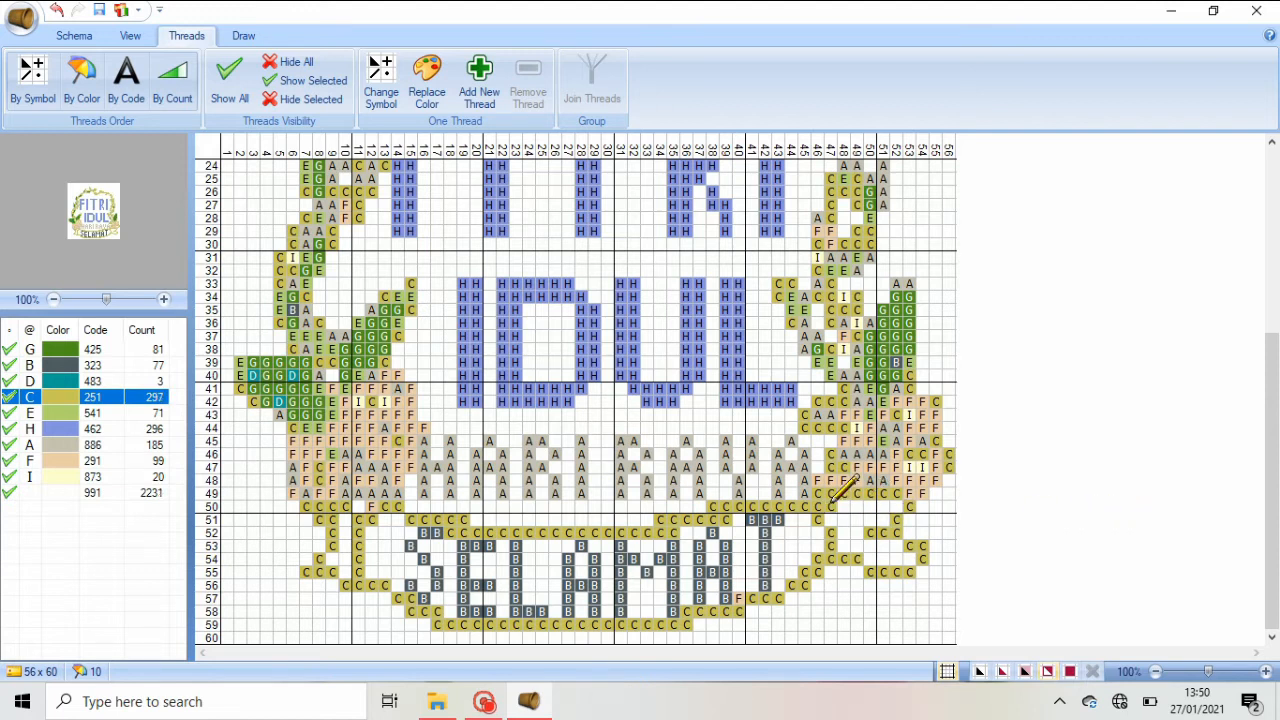
click(64, 493)
click(818, 493)
click(738, 597)
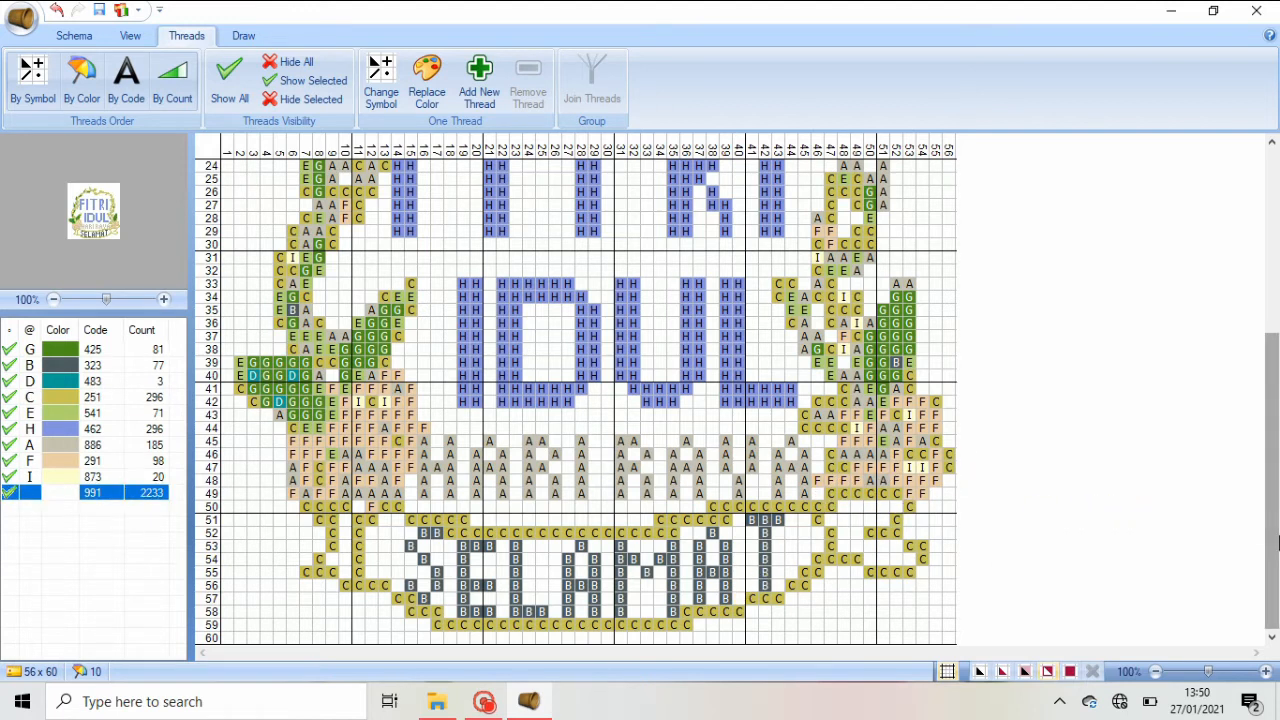
Redraw the leaves along the top of the wreath, columns 24 to 44, rows 5 to 13, with thread E (541)
drag(1275, 546, 1276, 356)
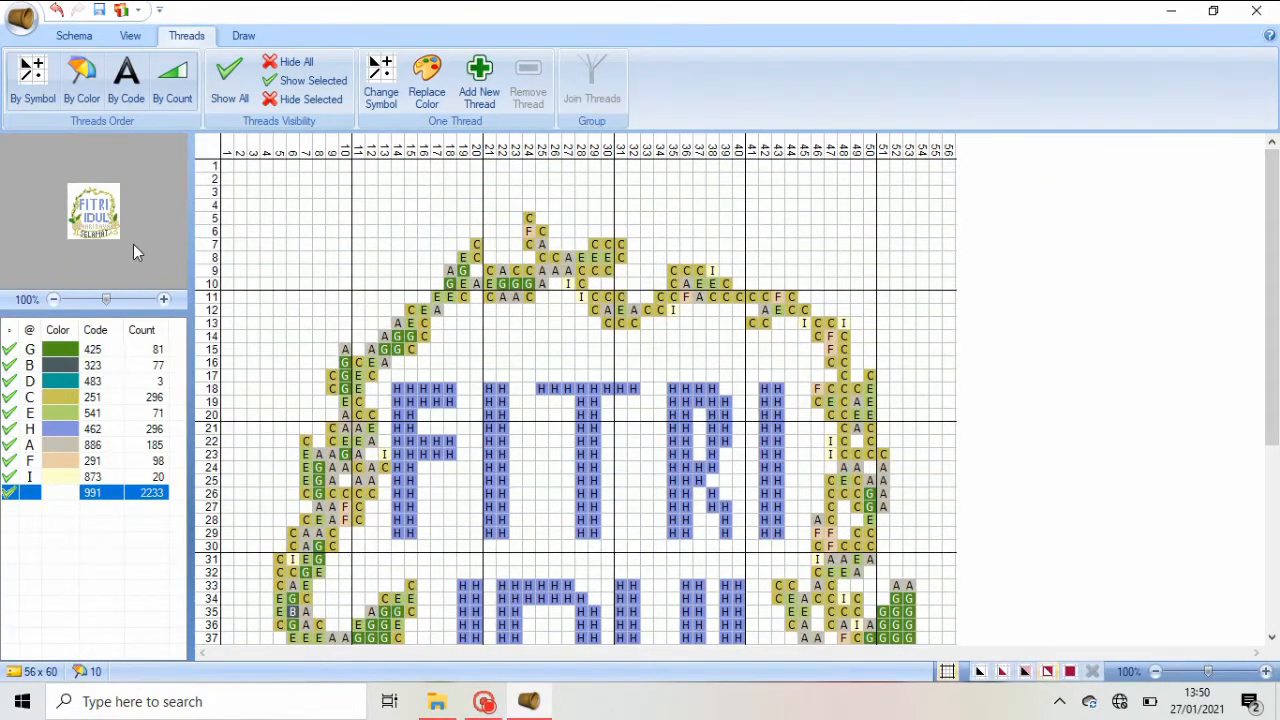
click(57, 413)
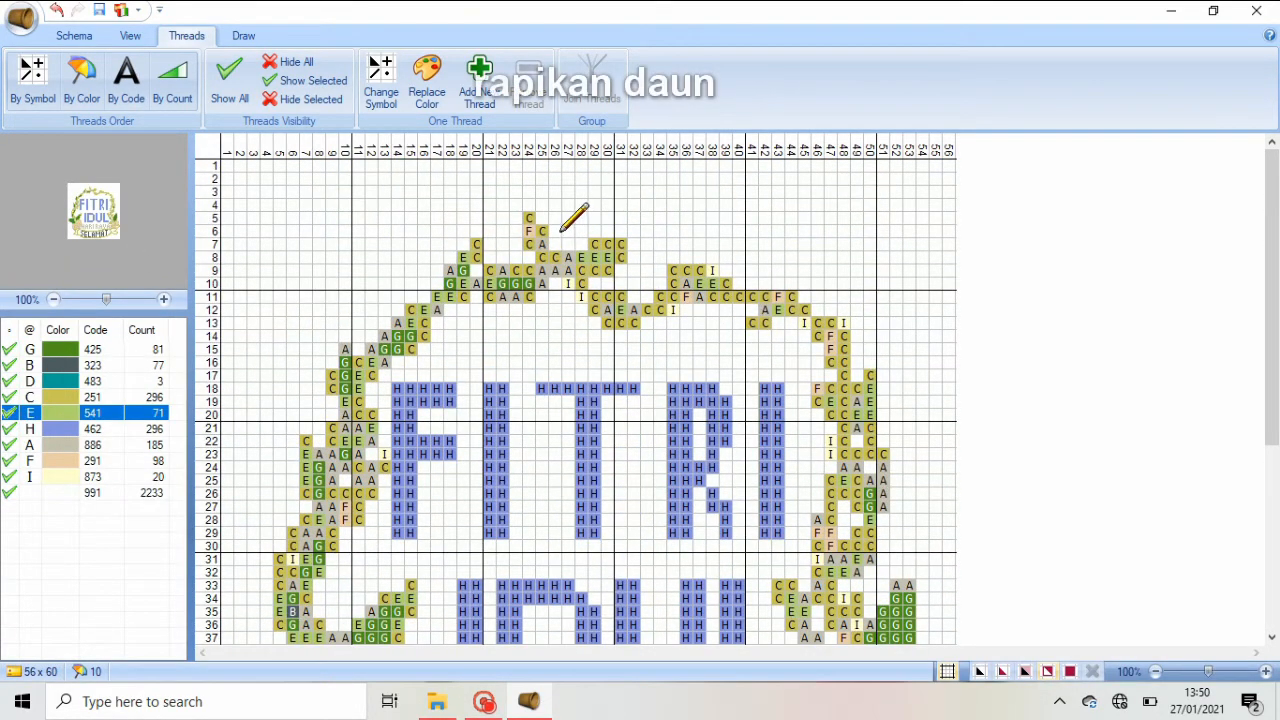
mouse_move(561, 229)
mouse_down()
mouse_move(535, 222)
mouse_move(536, 244)
mouse_move(596, 296)
mouse_move(638, 311)
mouse_up()
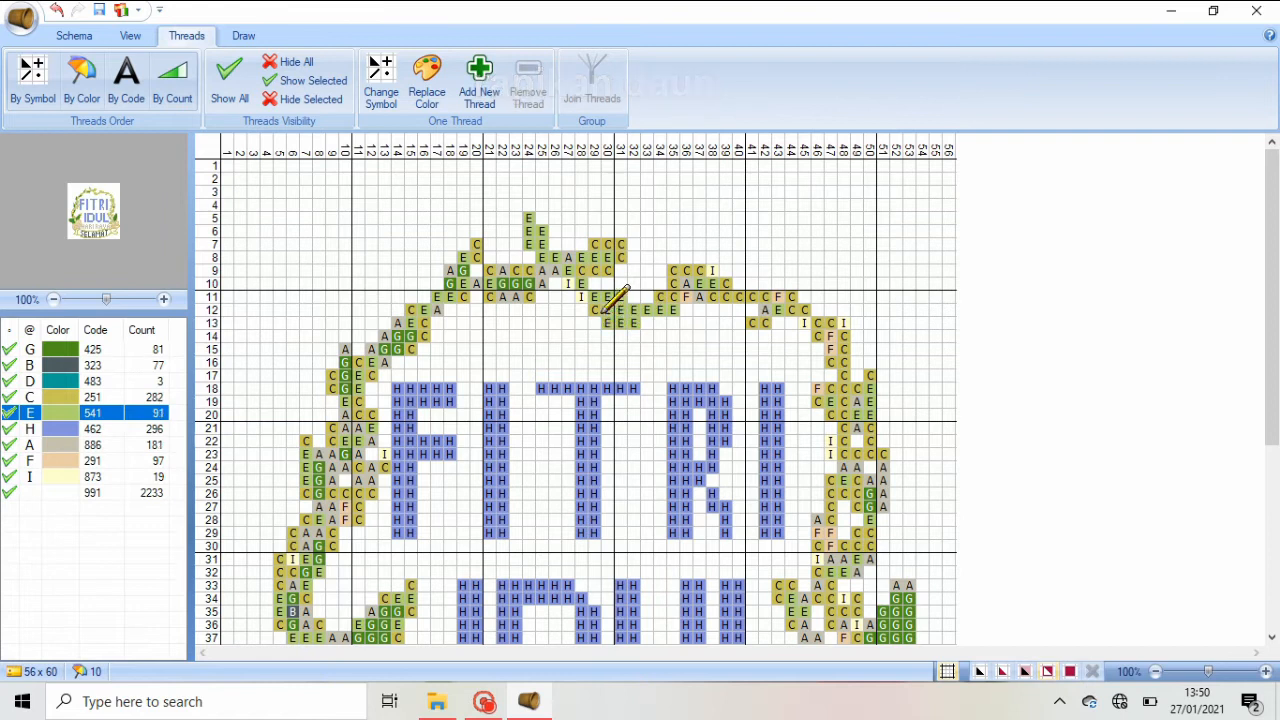
mouse_move(600, 306)
mouse_down()
mouse_move(674, 327)
mouse_move(680, 268)
mouse_move(711, 270)
mouse_move(661, 268)
mouse_move(715, 268)
mouse_move(696, 287)
mouse_move(712, 296)
mouse_move(808, 307)
mouse_move(758, 310)
mouse_move(770, 307)
mouse_move(758, 322)
mouse_move(823, 304)
mouse_up()
Erase the stray stitches around the wreath's top and upper-right leaves with 991
click(113, 492)
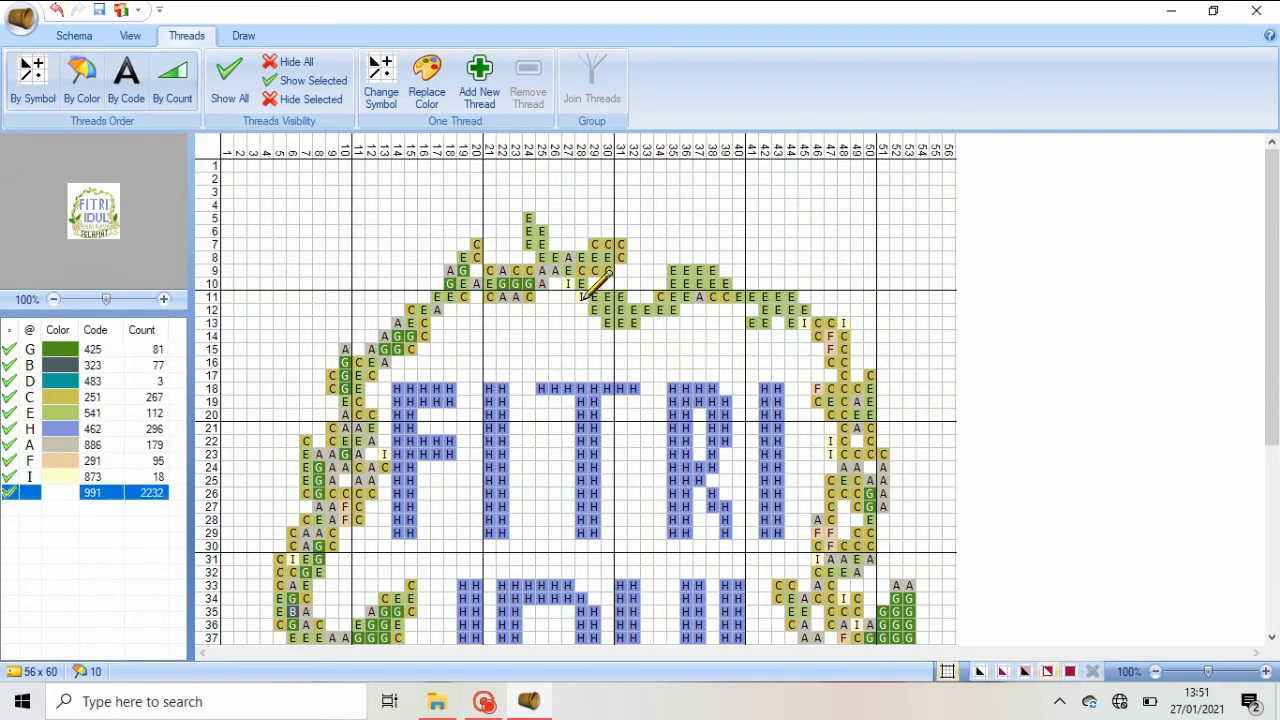
click(581, 297)
mouse_move(673, 270)
mouse_down()
mouse_move(687, 303)
mouse_move(722, 298)
mouse_move(795, 360)
mouse_move(805, 322)
mouse_move(637, 339)
mouse_move(875, 327)
mouse_move(847, 322)
mouse_move(834, 349)
mouse_move(848, 404)
mouse_up()
Redraw the leaves down the wreath's right side, columns 46 to 49, with thread E (541)
click(66, 410)
drag(1273, 344, 1275, 428)
mouse_move(845, 262)
mouse_down()
mouse_move(842, 290)
mouse_move(818, 262)
mouse_move(842, 300)
mouse_up()
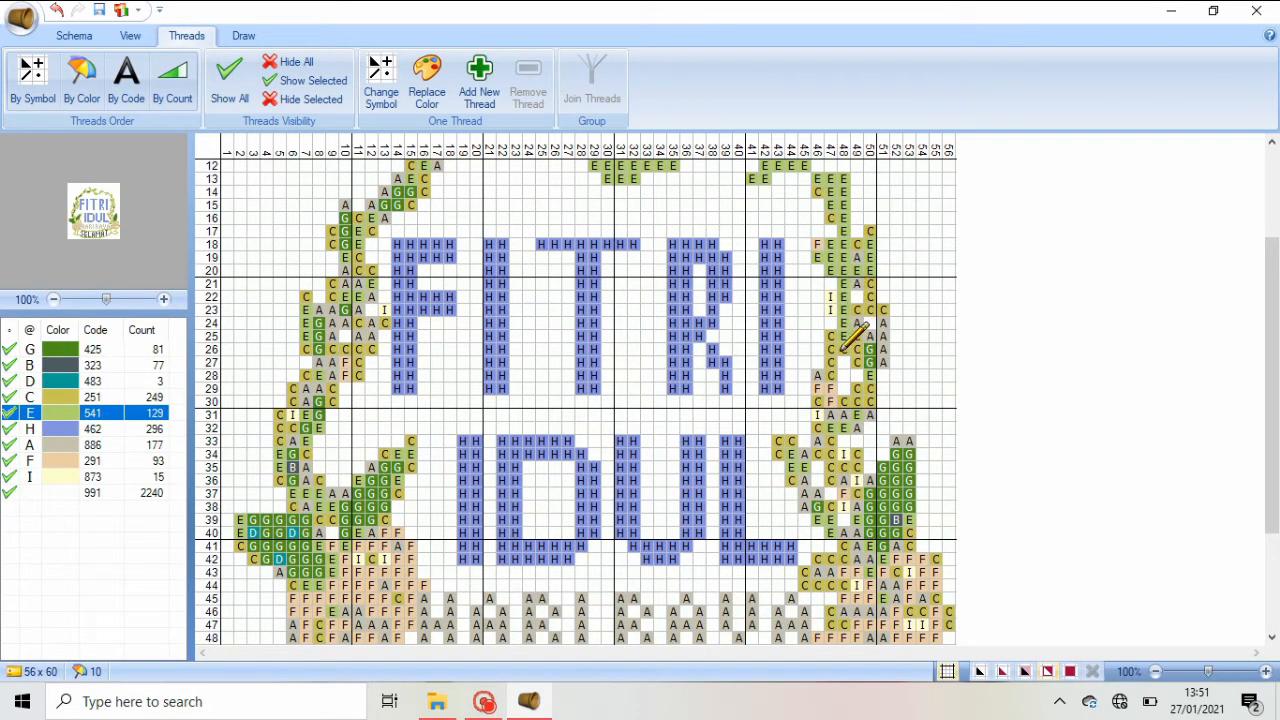
mouse_move(837, 352)
mouse_down()
mouse_move(834, 322)
mouse_move(866, 476)
mouse_move(877, 466)
mouse_up()
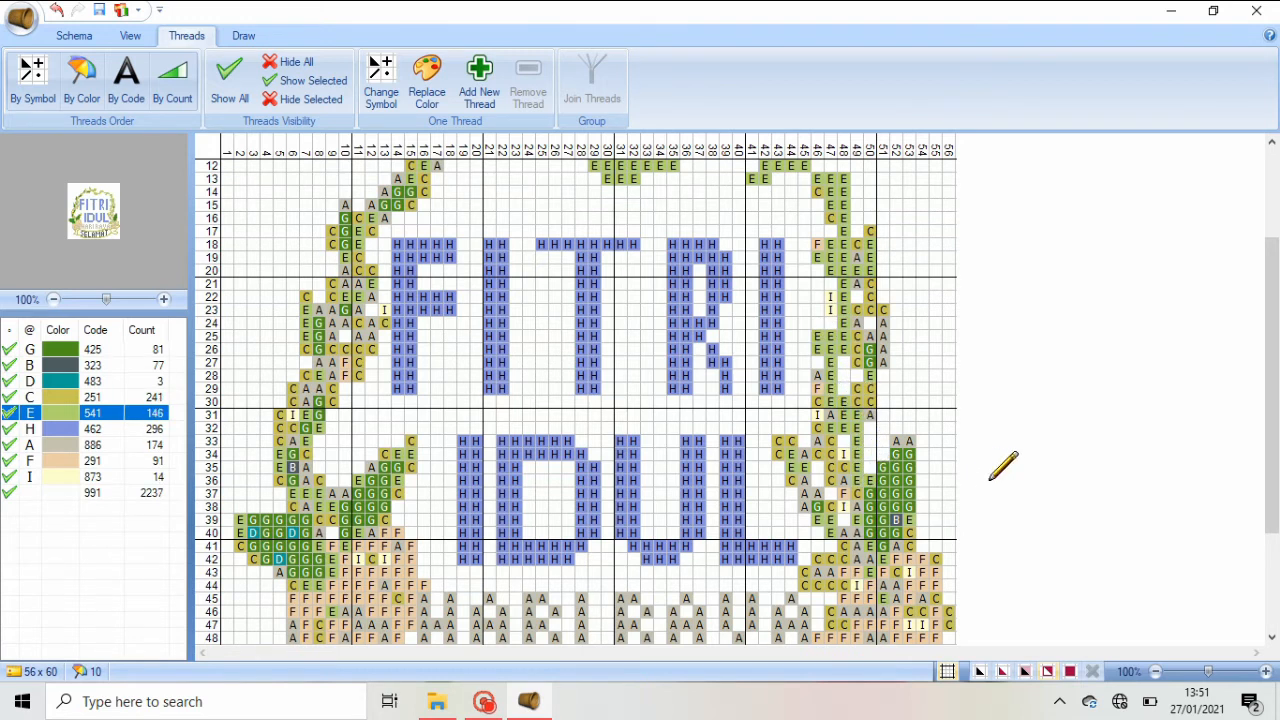
Add thread E (541) leaf stitches along the wreath's left side, between rows 24 and 37
scroll(1276, 400, up, 1)
scroll(1276, 400, up, 2)
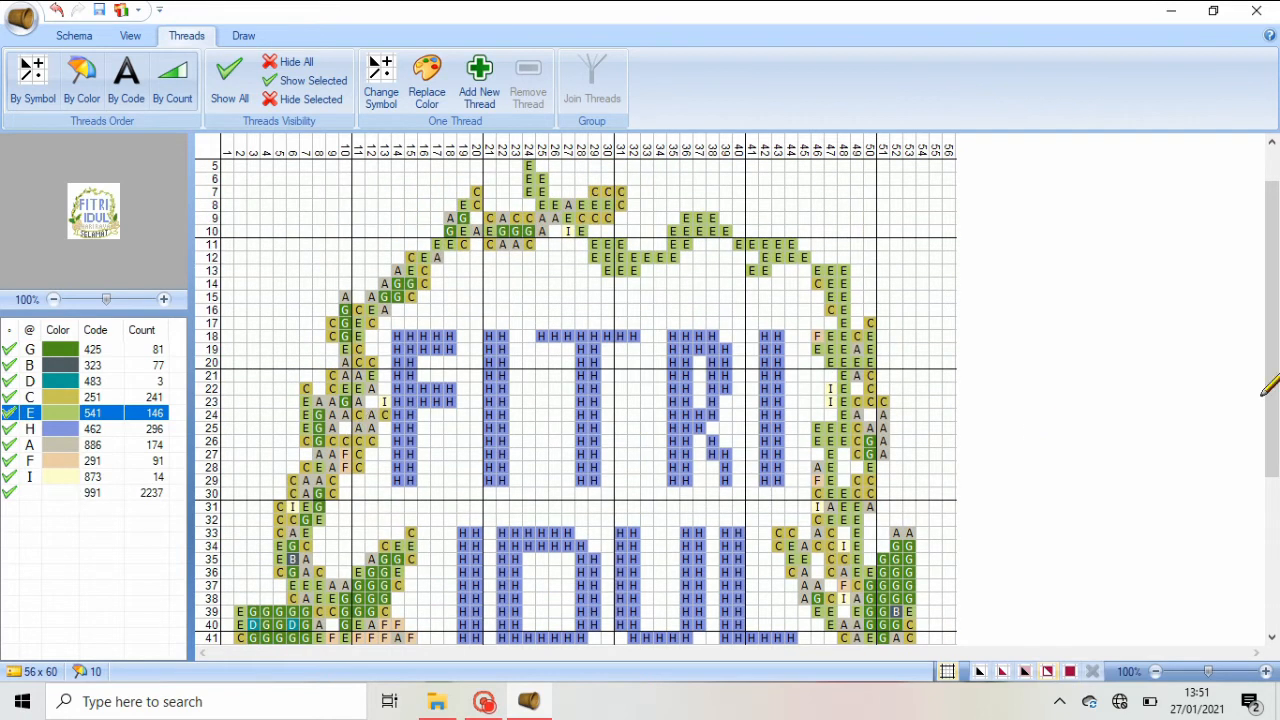
scroll(1270, 387, down, 3)
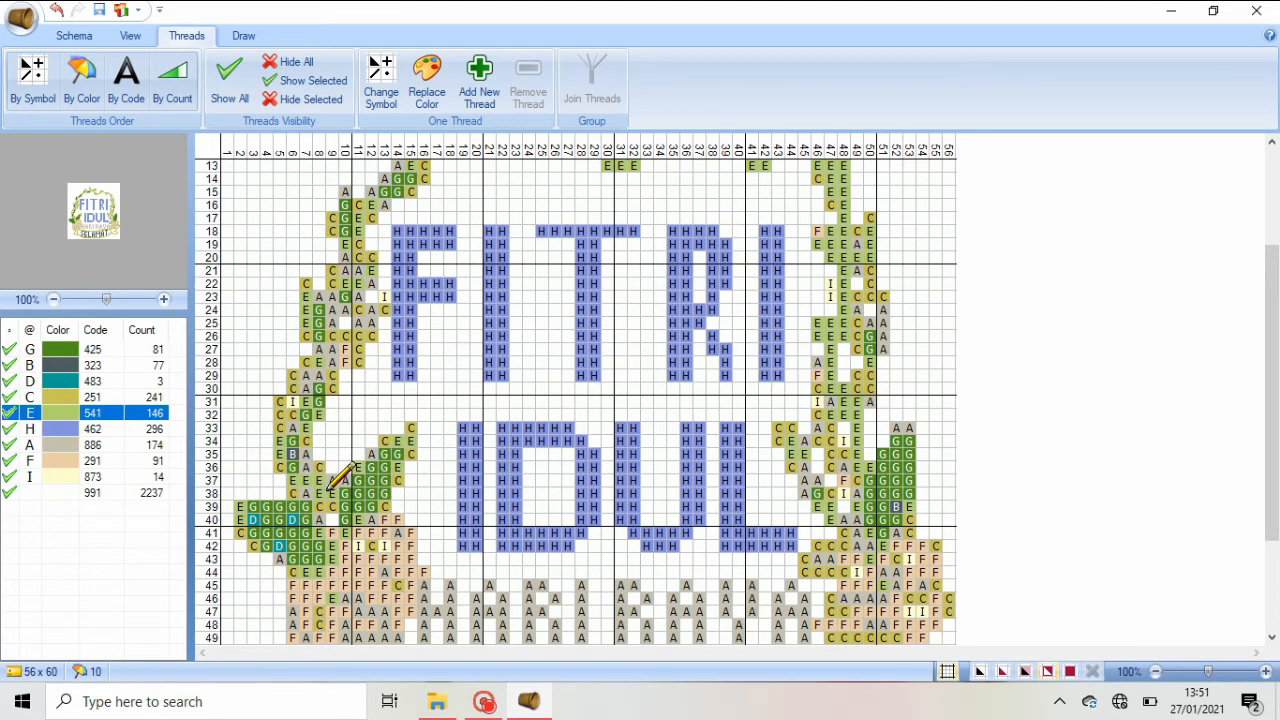
mouse_move(334, 481)
mouse_down()
mouse_move(333, 466)
mouse_move(291, 441)
mouse_move(277, 394)
mouse_move(286, 371)
mouse_move(344, 342)
mouse_move(383, 300)
mouse_move(366, 340)
mouse_up()
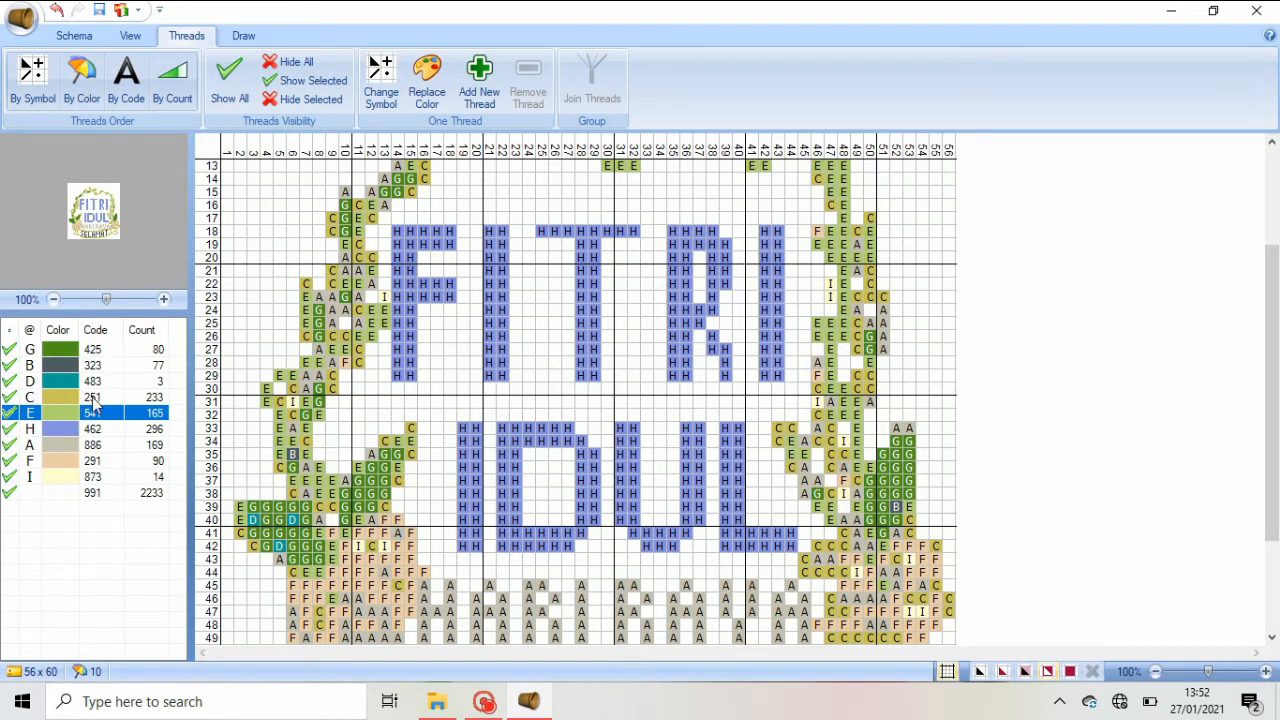
Erase stray stitches around the wreath's right-hand stem with 991 and redraw the stem with thread E (541) between rows 21 and 24
click(86, 355)
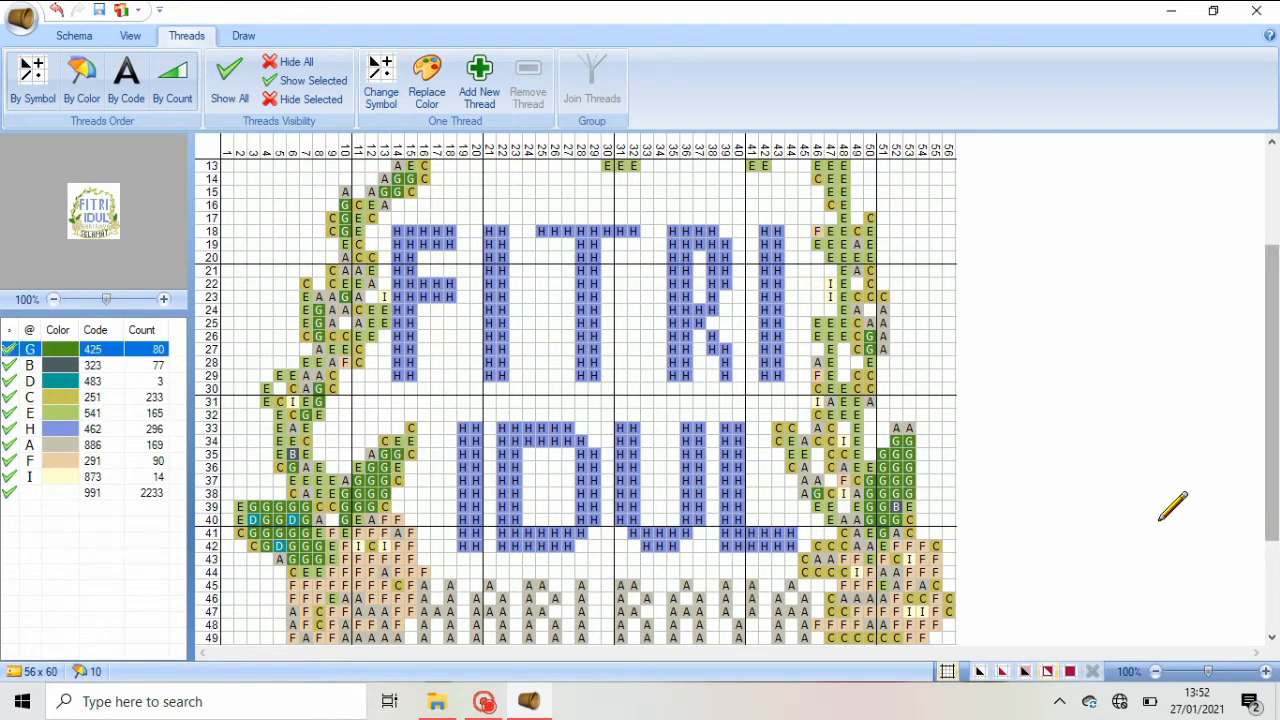
scroll(1273, 520, down, 2)
scroll(1276, 537, up, 5)
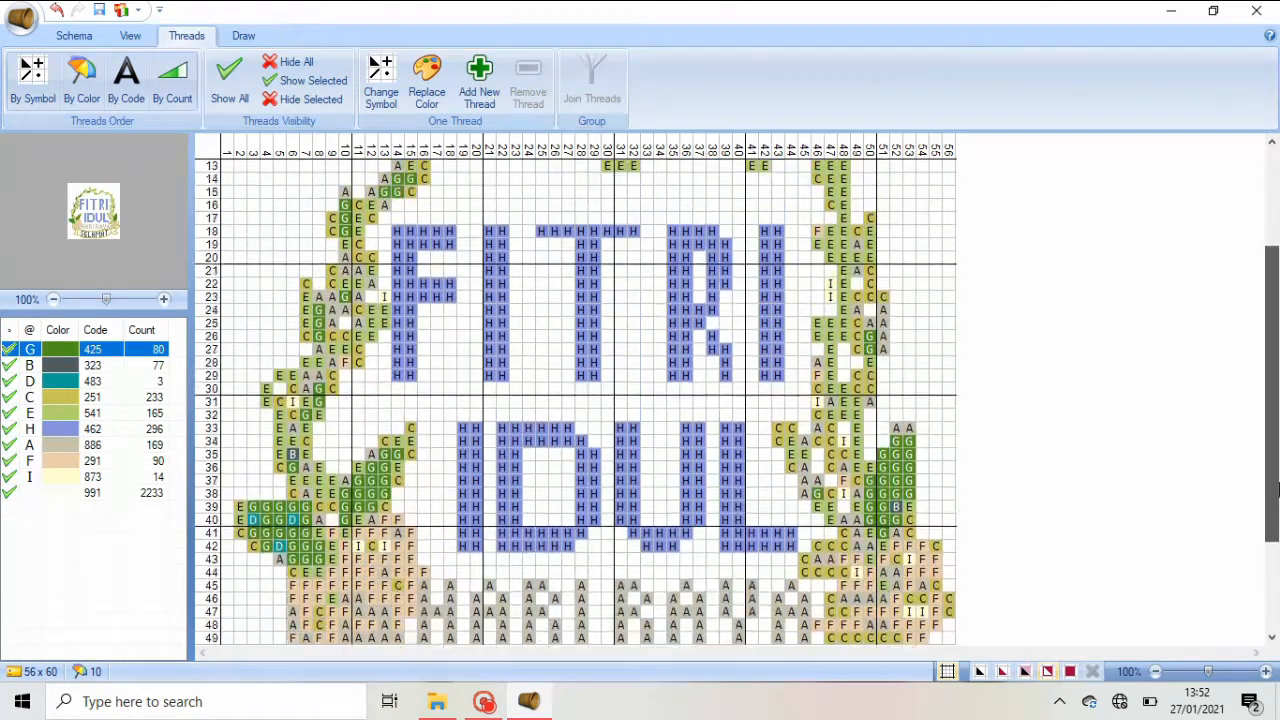
click(45, 492)
mouse_move(843, 297)
mouse_down()
mouse_move(830, 339)
mouse_move(849, 299)
mouse_move(836, 340)
mouse_move(871, 361)
mouse_move(857, 365)
mouse_move(872, 350)
mouse_move(823, 361)
mouse_move(859, 365)
mouse_move(864, 405)
mouse_move(878, 403)
mouse_move(866, 427)
mouse_move(833, 418)
mouse_move(862, 437)
mouse_move(867, 404)
mouse_move(886, 424)
mouse_move(866, 371)
mouse_up()
click(95, 413)
drag(1272, 355, 1273, 413)
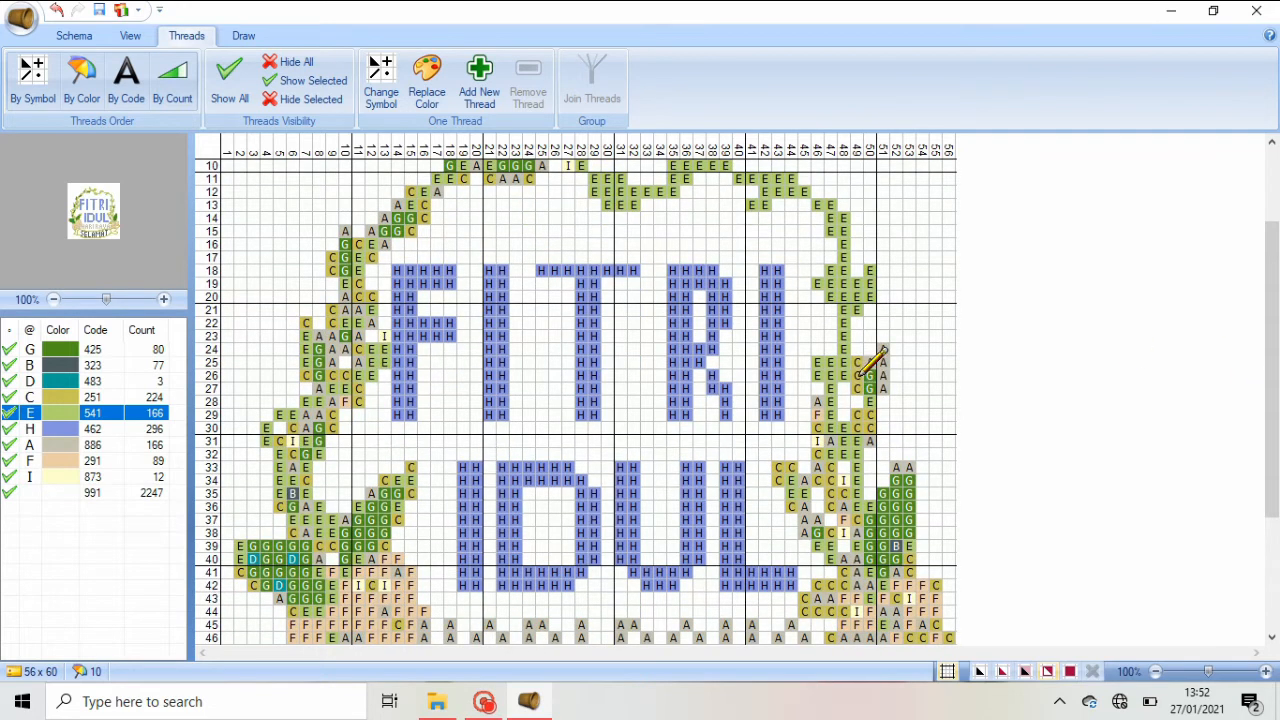
Clear stray stitches beside the right-hand stem with 991 and redraw the stem between rows 25 and 33 with thread E (541)
click(100, 492)
drag(871, 337, 877, 414)
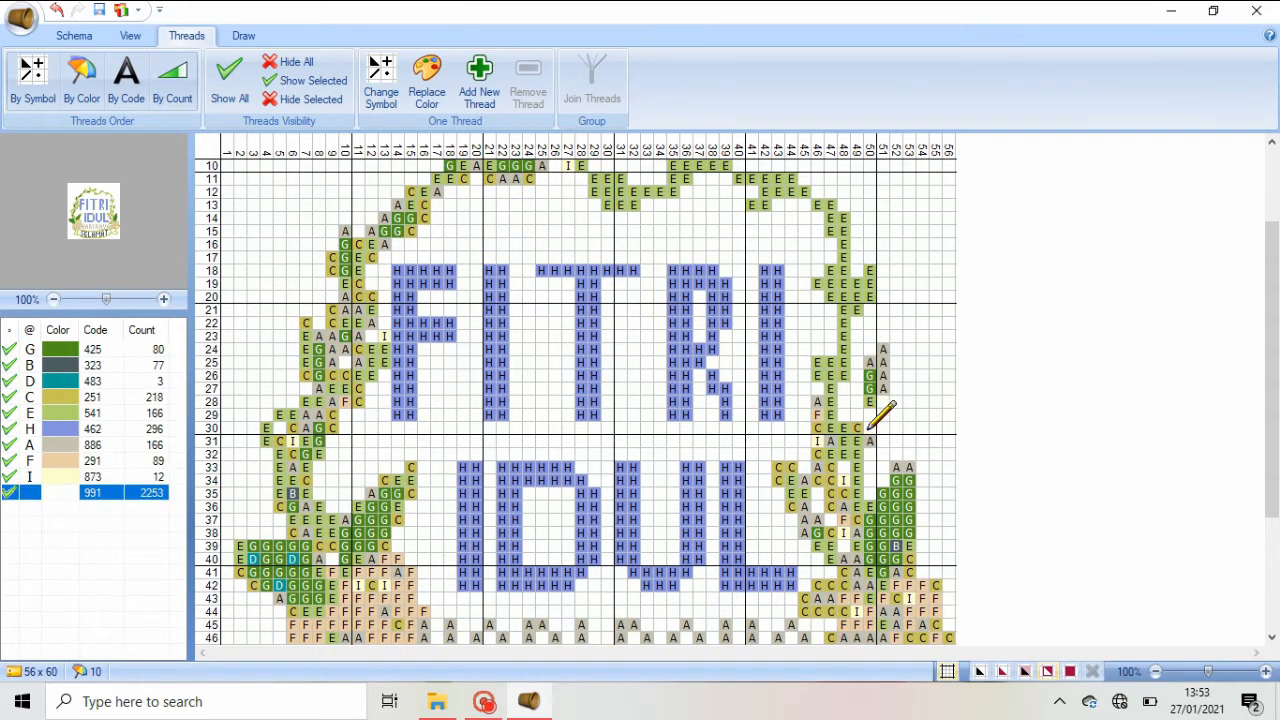
scroll(1157, 440, down, 2)
mouse_move(817, 349)
mouse_down()
mouse_move(852, 414)
mouse_move(877, 415)
mouse_move(880, 394)
mouse_move(897, 414)
mouse_up()
click(60, 412)
click(44, 490)
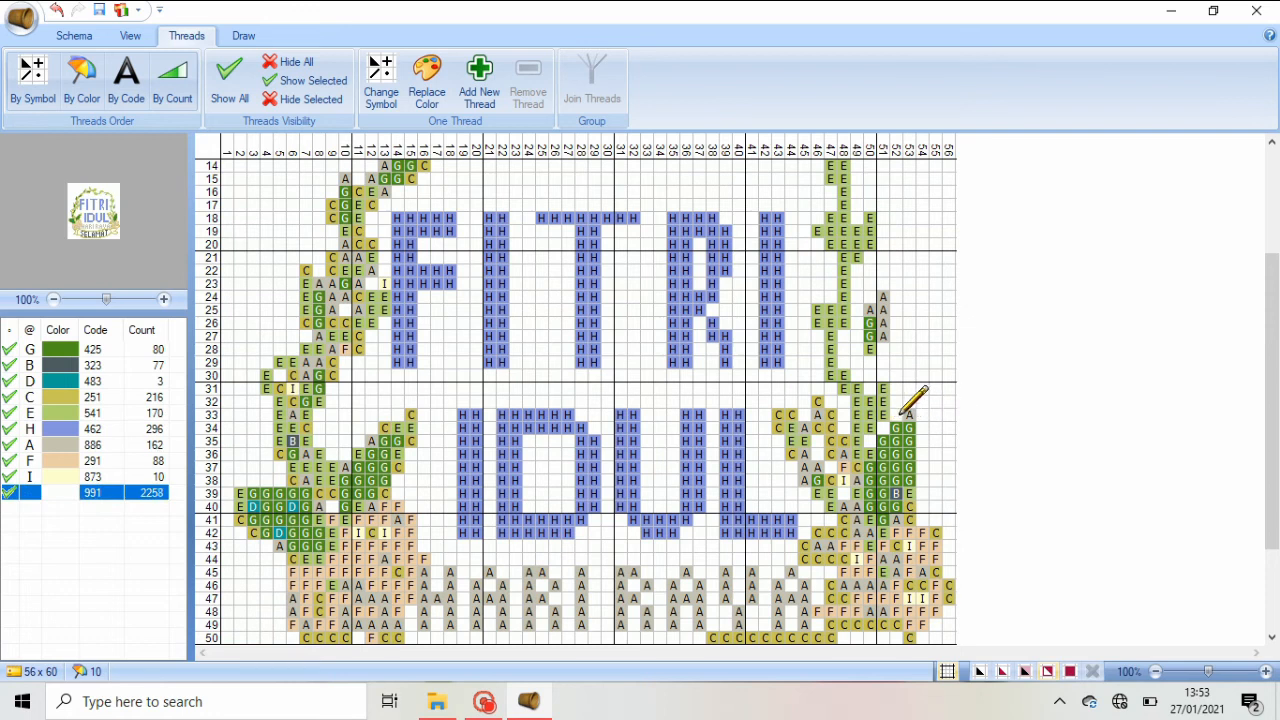
Replace the color of thread D (483) with Appleton 403 from the Appleton Wool palette
click(90, 383)
click(427, 80)
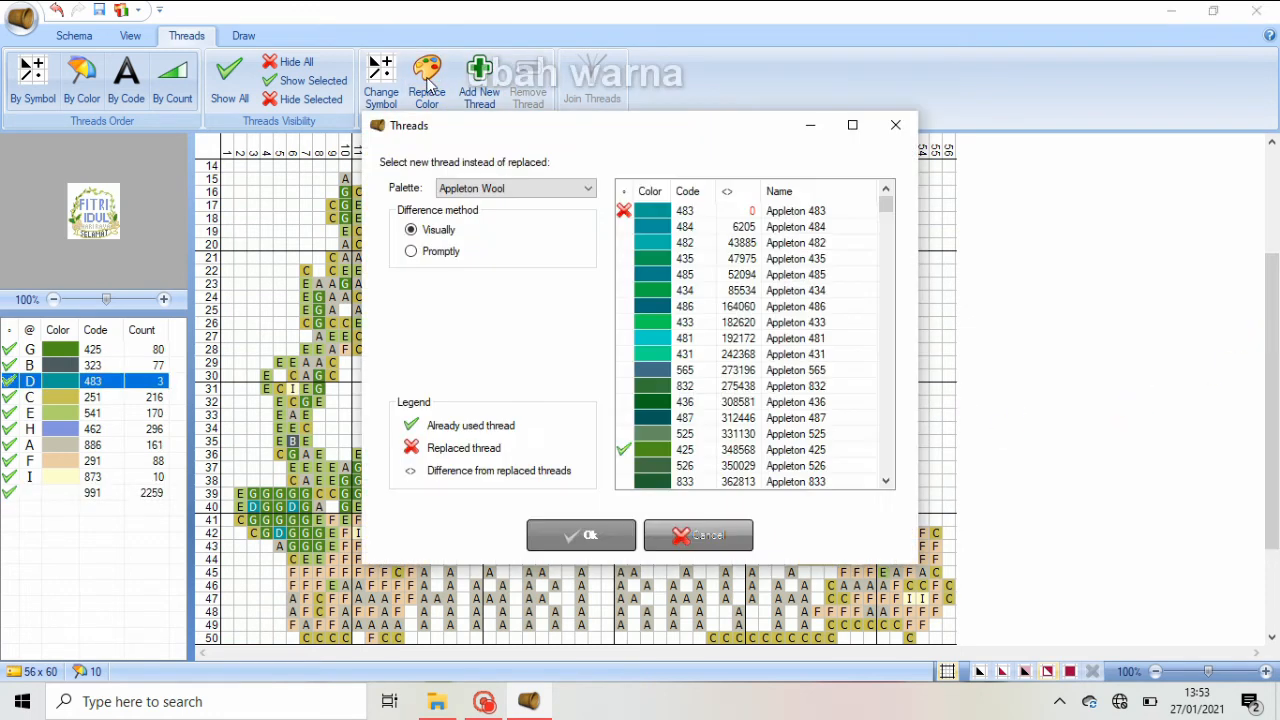
scroll(686, 284, down, 4)
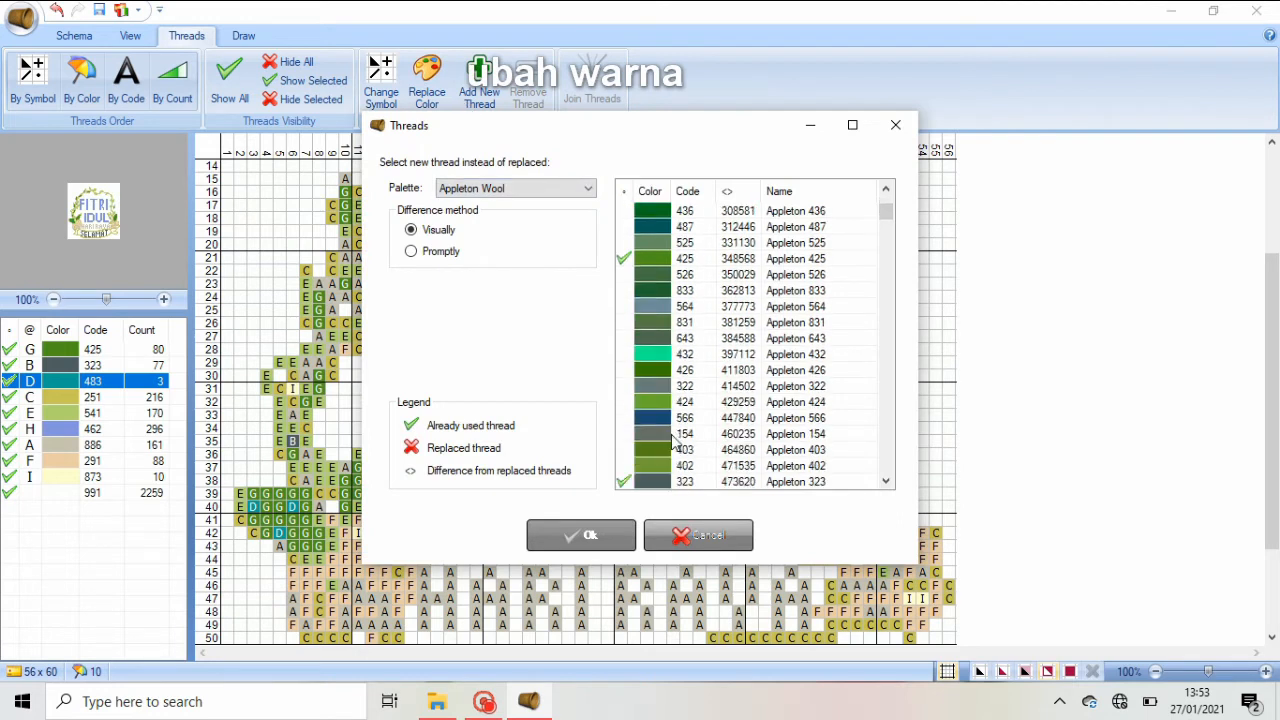
click(660, 450)
click(580, 535)
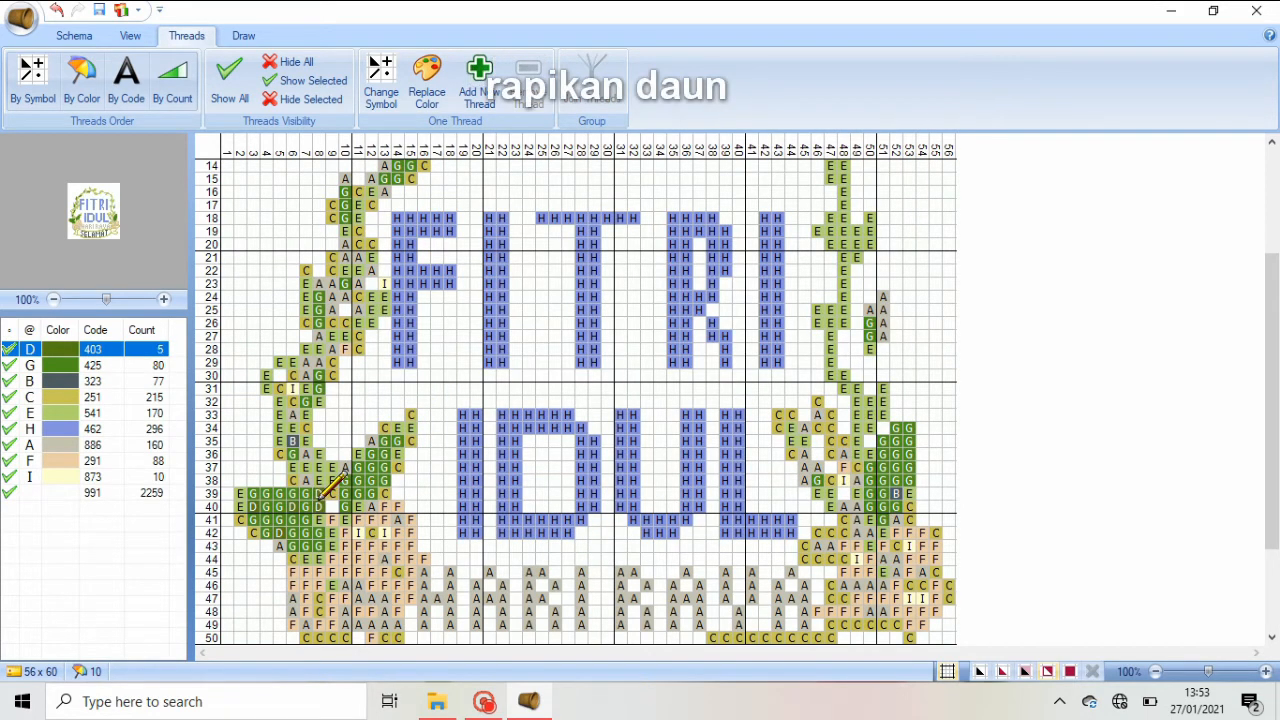
Redraw the darker leaves up the wreath's left side and across the top to column 31 with thread D (403)
mouse_move(318, 500)
mouse_down()
mouse_move(281, 436)
mouse_move(331, 378)
mouse_move(335, 347)
mouse_move(287, 380)
mouse_up()
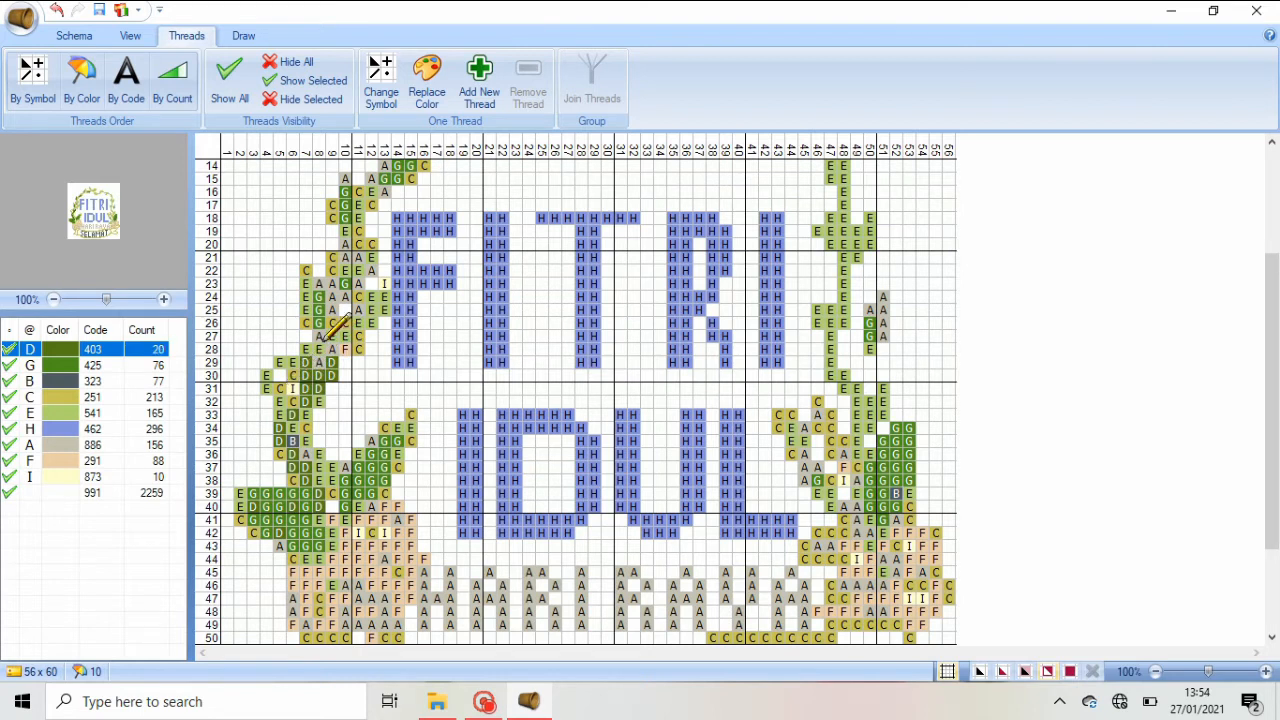
mouse_move(326, 340)
mouse_down()
mouse_move(313, 273)
mouse_move(308, 313)
mouse_move(300, 300)
mouse_move(343, 296)
mouse_move(333, 322)
mouse_move(353, 268)
mouse_move(374, 257)
mouse_move(358, 246)
mouse_move(343, 232)
mouse_up()
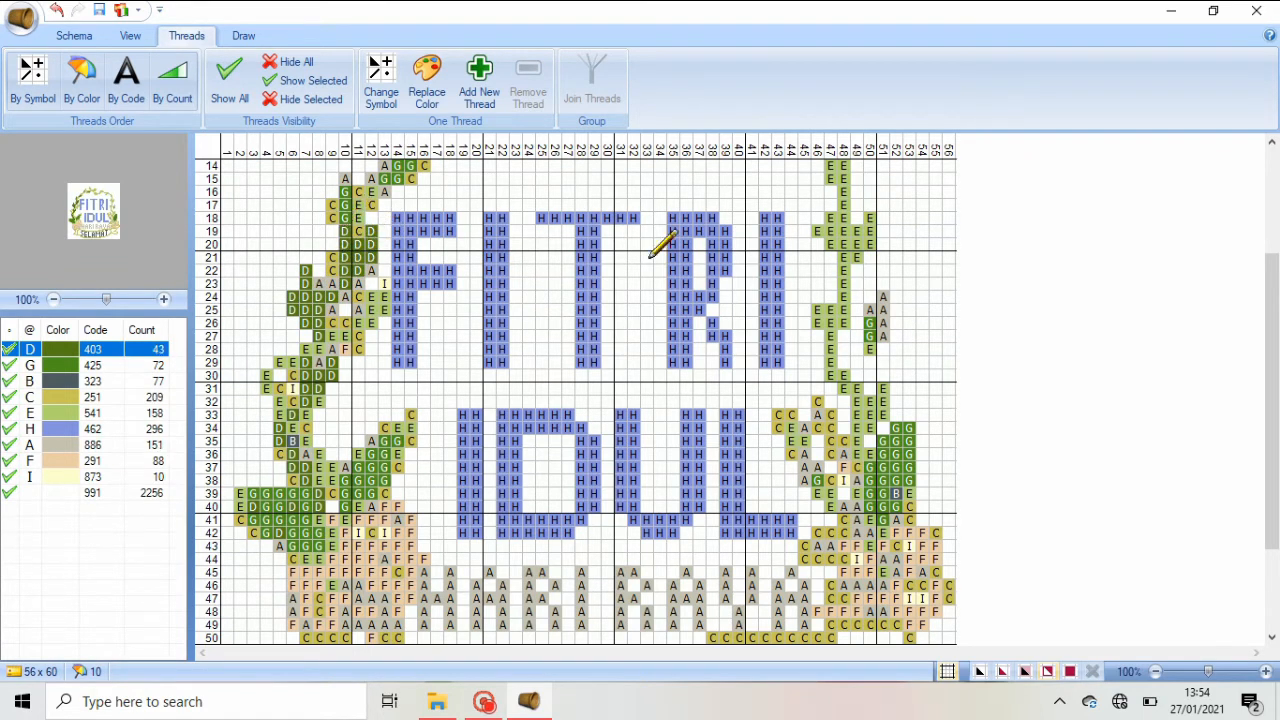
scroll(652, 255, up, 4)
mouse_move(350, 356)
mouse_down()
mouse_move(333, 311)
mouse_move(344, 308)
mouse_move(336, 337)
mouse_move(347, 327)
mouse_move(335, 303)
mouse_move(361, 346)
mouse_move(424, 310)
mouse_move(400, 307)
mouse_move(410, 288)
mouse_move(485, 257)
mouse_move(461, 244)
mouse_move(476, 219)
mouse_move(493, 256)
mouse_move(516, 245)
mouse_move(542, 268)
mouse_move(527, 246)
mouse_move(632, 212)
mouse_move(620, 231)
mouse_up()
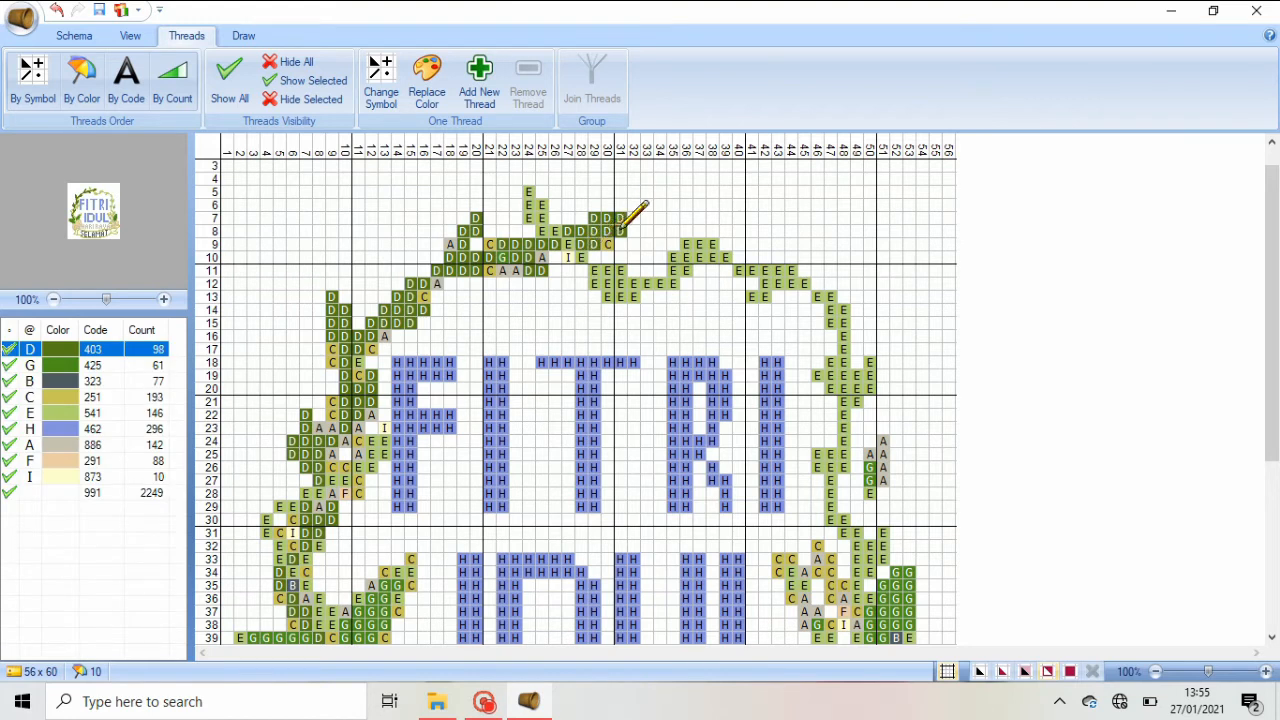
Erase the stray stitches around the leaves on the wreath's top and left side with 991
click(42, 478)
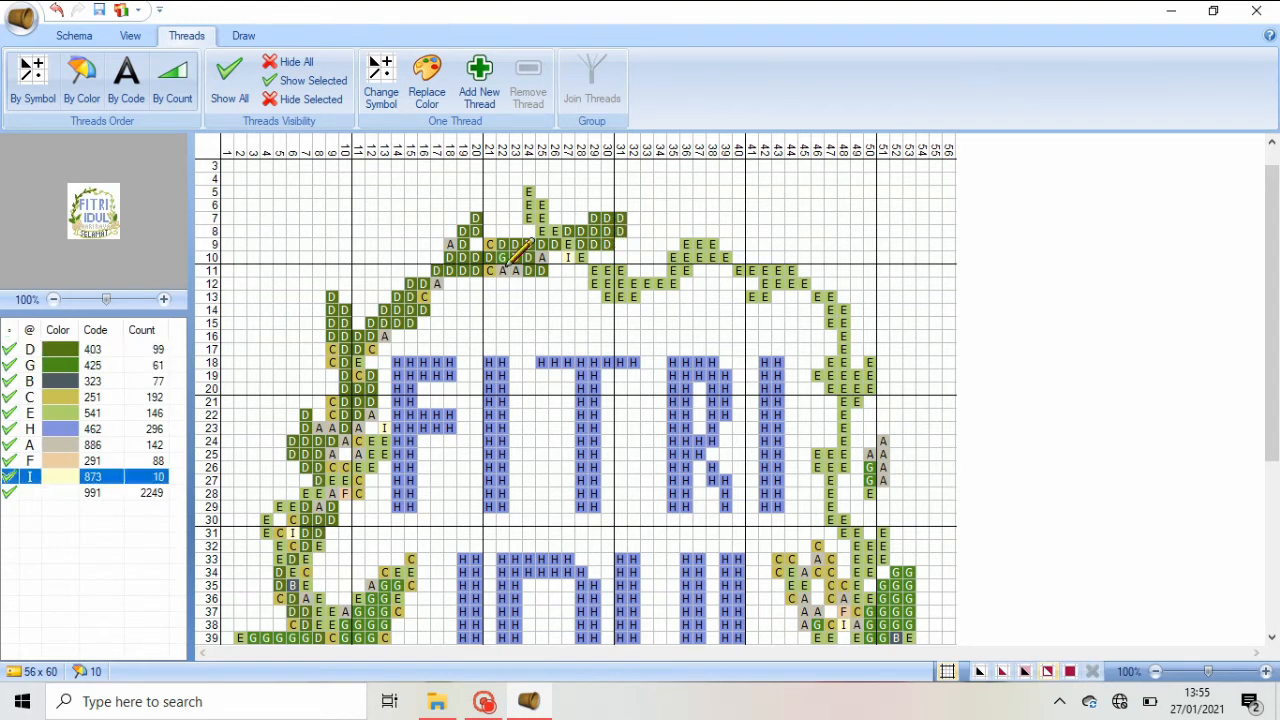
click(110, 492)
mouse_move(572, 260)
mouse_down()
mouse_move(507, 269)
mouse_move(486, 251)
mouse_move(357, 337)
mouse_move(343, 352)
mouse_move(386, 413)
mouse_move(345, 445)
mouse_move(328, 418)
mouse_move(336, 448)
mouse_move(357, 437)
mouse_move(343, 366)
mouse_move(380, 337)
mouse_move(290, 402)
mouse_move(320, 425)
mouse_move(278, 448)
mouse_move(292, 502)
mouse_move(410, 433)
mouse_move(418, 443)
mouse_move(402, 458)
mouse_up()
Redraw the leaves on the wreath's lower right, columns 43 to 51, rows 28 to 40, with thread D (403)
scroll(343, 400, down, 3)
drag(1271, 400, 1271, 457)
click(72, 352)
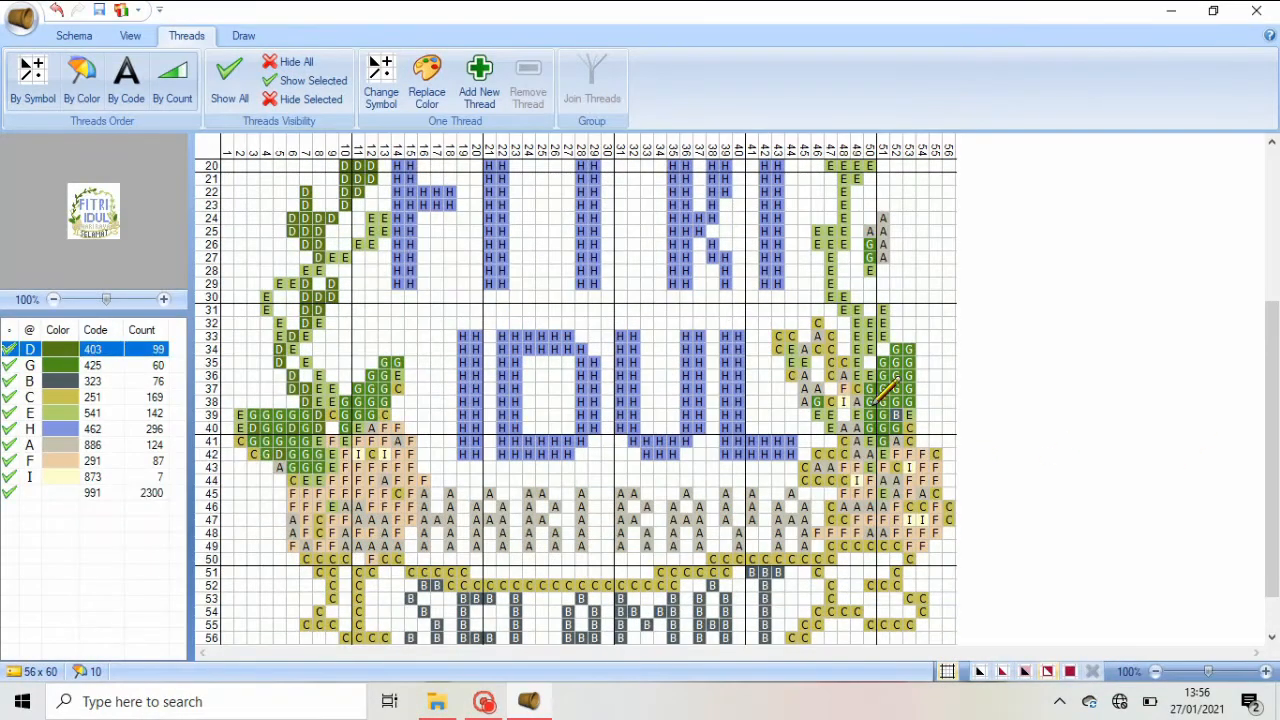
mouse_move(878, 400)
mouse_down()
mouse_move(848, 428)
mouse_move(817, 408)
mouse_move(826, 385)
mouse_move(808, 399)
mouse_move(789, 377)
mouse_move(779, 337)
mouse_move(803, 339)
mouse_move(806, 363)
mouse_move(830, 337)
mouse_move(784, 334)
mouse_move(692, 363)
mouse_move(814, 344)
mouse_move(806, 352)
mouse_move(795, 328)
mouse_move(829, 309)
mouse_up()
click(86, 493)
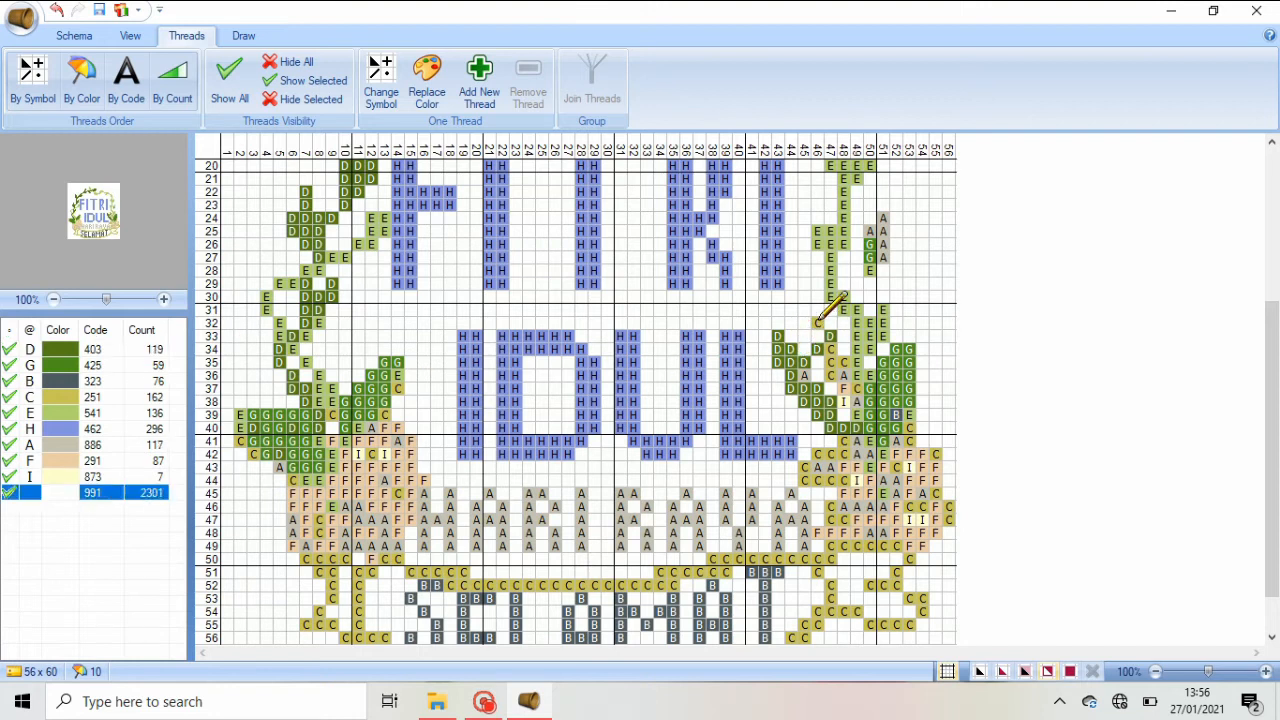
click(76, 350)
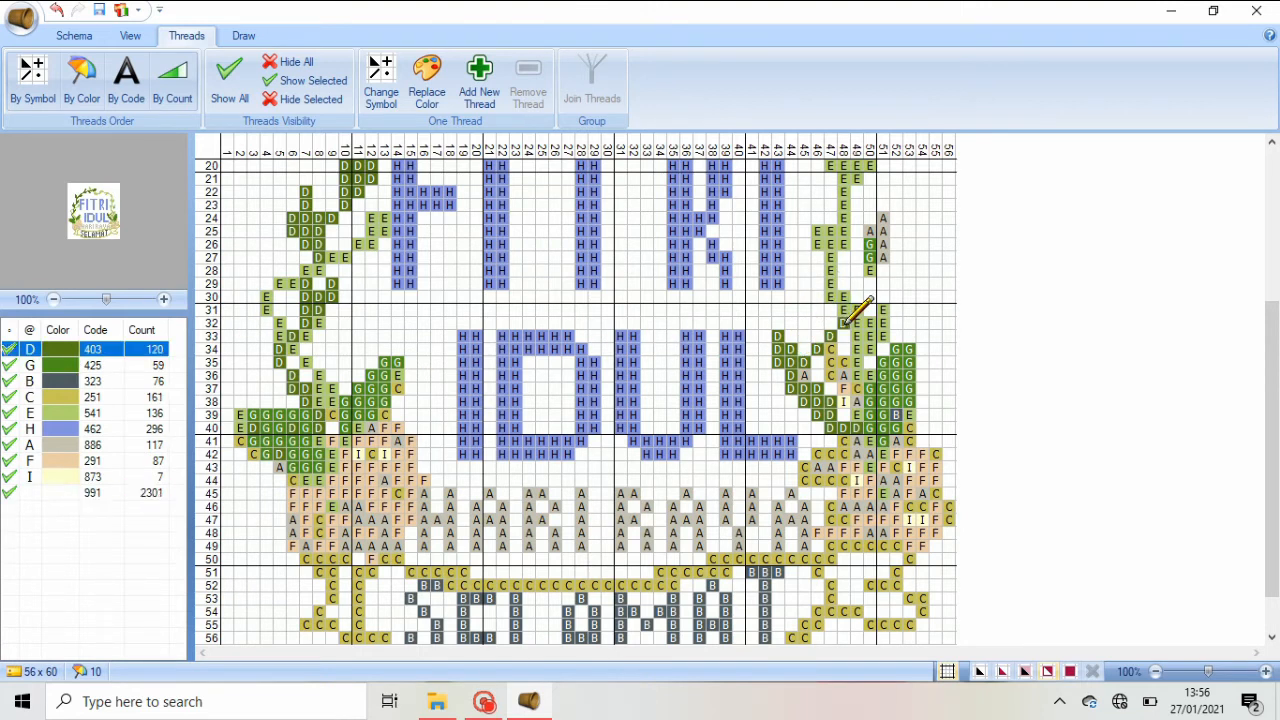
mouse_move(865, 312)
mouse_down()
mouse_move(885, 262)
mouse_move(852, 324)
mouse_move(885, 314)
mouse_up()
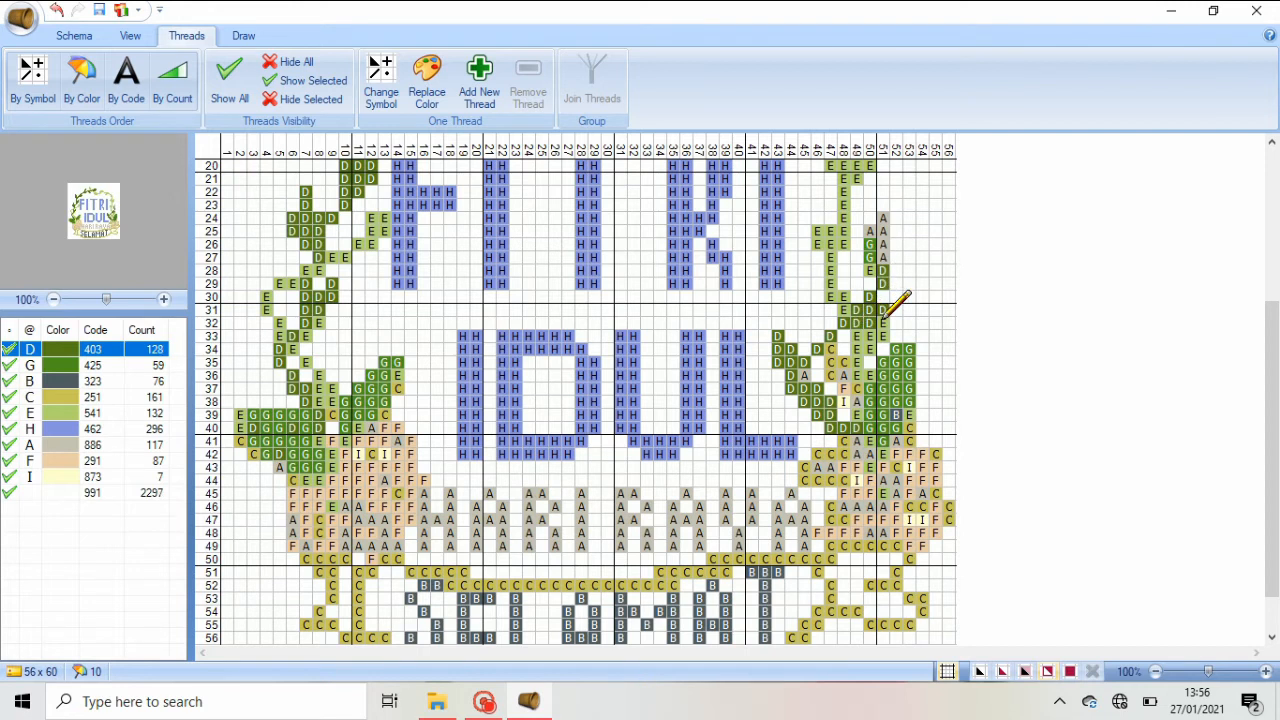
Extend the leaf branch up the wreath's right side, columns 49 to 54, rows 18 to 29, with thread D (403)
scroll(1277, 312, up, 4)
mouse_move(878, 415)
mouse_down()
mouse_move(869, 376)
mouse_move(861, 409)
mouse_move(885, 410)
mouse_move(907, 381)
mouse_move(895, 391)
mouse_move(910, 369)
mouse_move(917, 303)
mouse_up()
scroll(908, 300, down, 3)
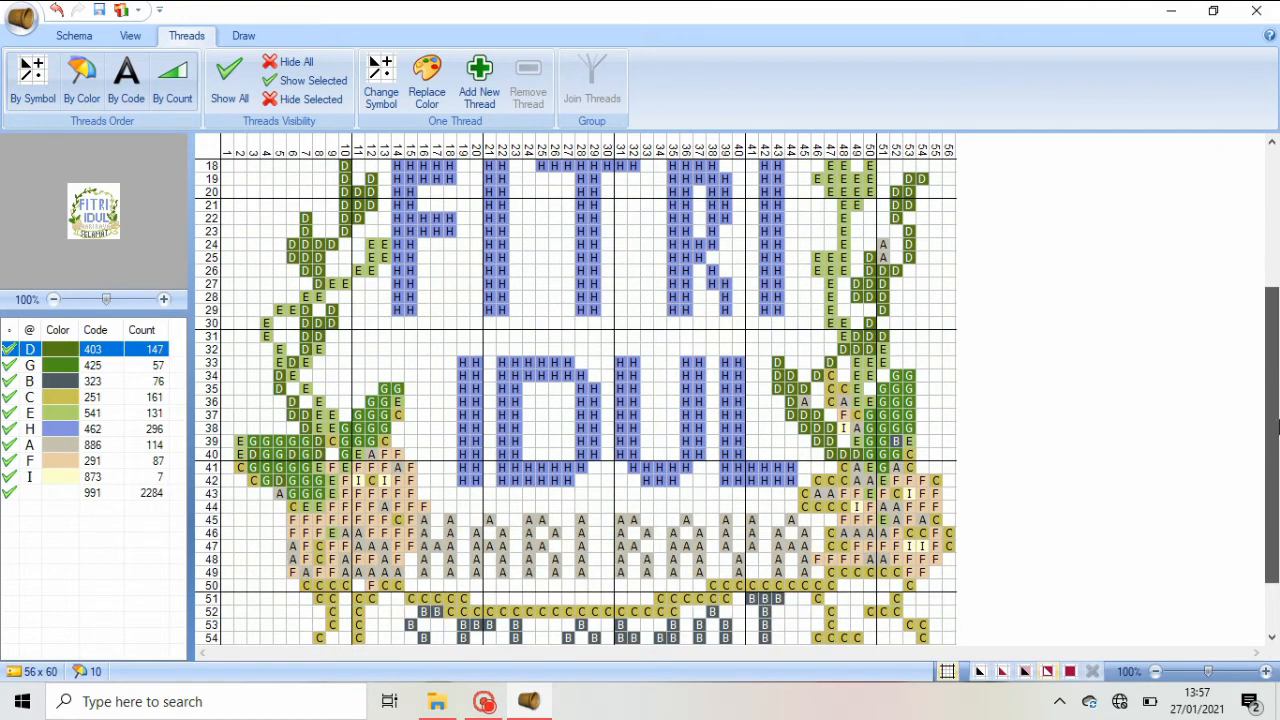
drag(922, 180, 907, 218)
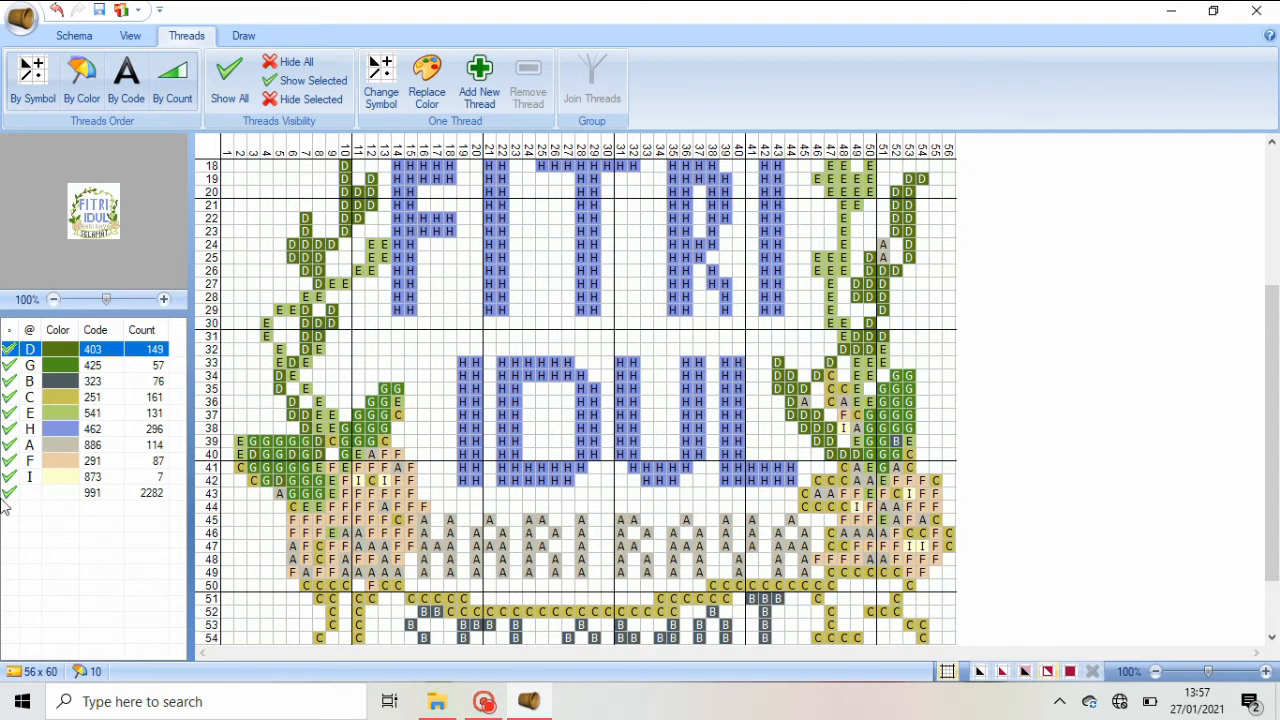
click(100, 352)
click(896, 180)
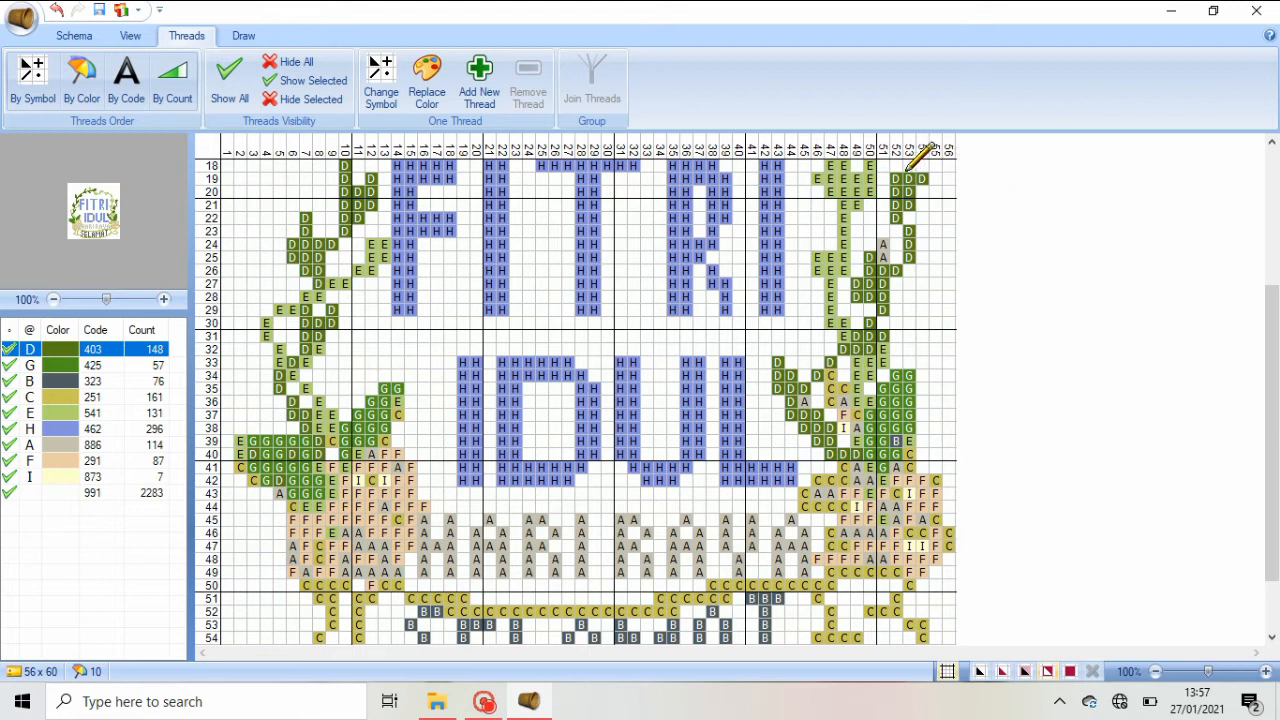
drag(907, 168, 921, 168)
drag(1272, 430, 1272, 392)
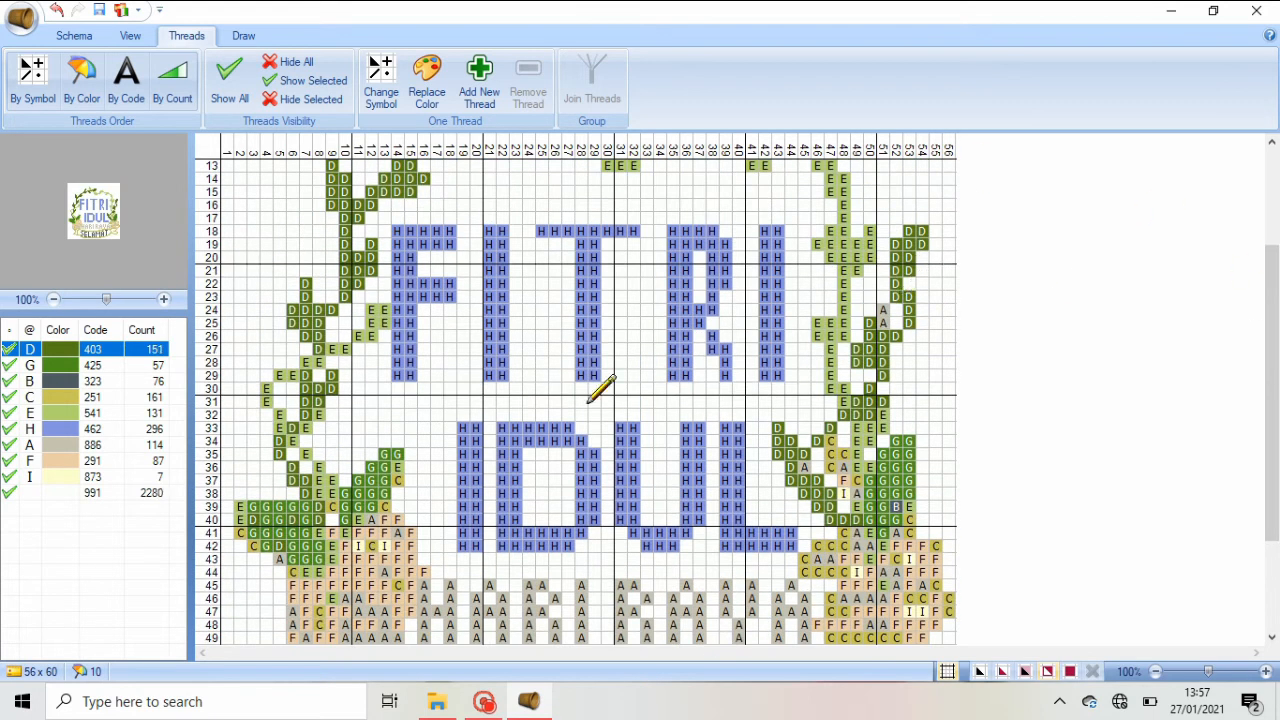
Erase the stray stitches among the lower-right leaves, between rows 33 and 40, with 991
click(130, 490)
drag(1272, 470, 1272, 525)
mouse_move(838, 340)
mouse_down()
mouse_move(820, 358)
mouse_move(861, 412)
mouse_up()
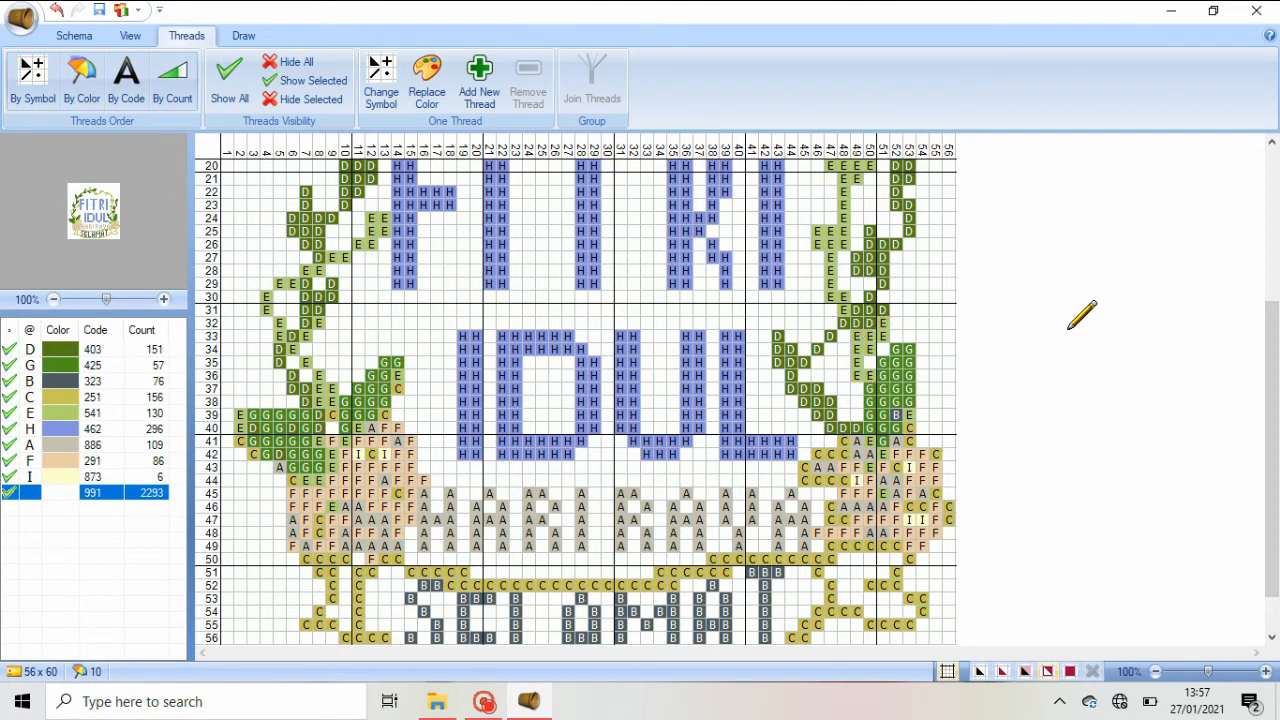
drag(1272, 400, 1272, 432)
click(897, 362)
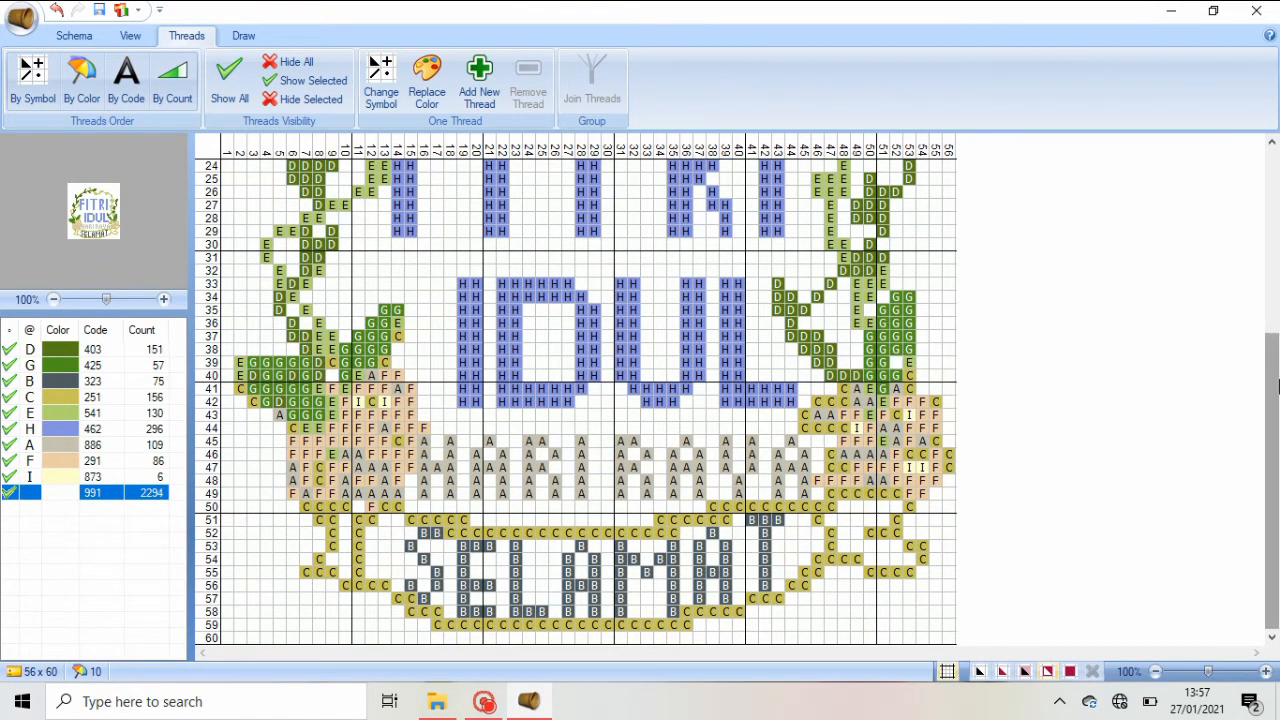
Fill out the large leaves above the left flower, rows 35 to 43, with thread G (425)
drag(1276, 385, 5, 512)
click(71, 366)
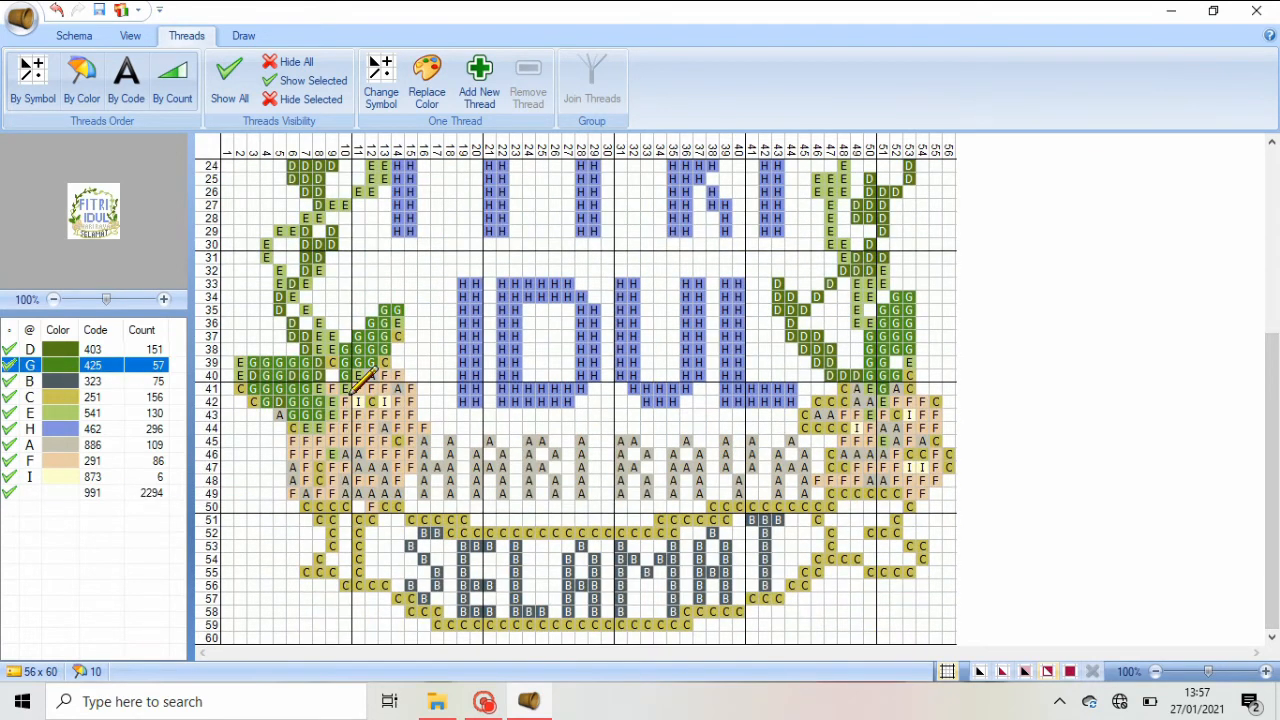
mouse_move(368, 372)
mouse_down()
mouse_move(388, 348)
mouse_move(242, 374)
mouse_move(291, 416)
mouse_move(295, 376)
mouse_up()
Trim the edges of the large lower-left leaves with 991 and fill the lower-right leaf's gap at column 52, row 39, with thread G (425)
click(82, 478)
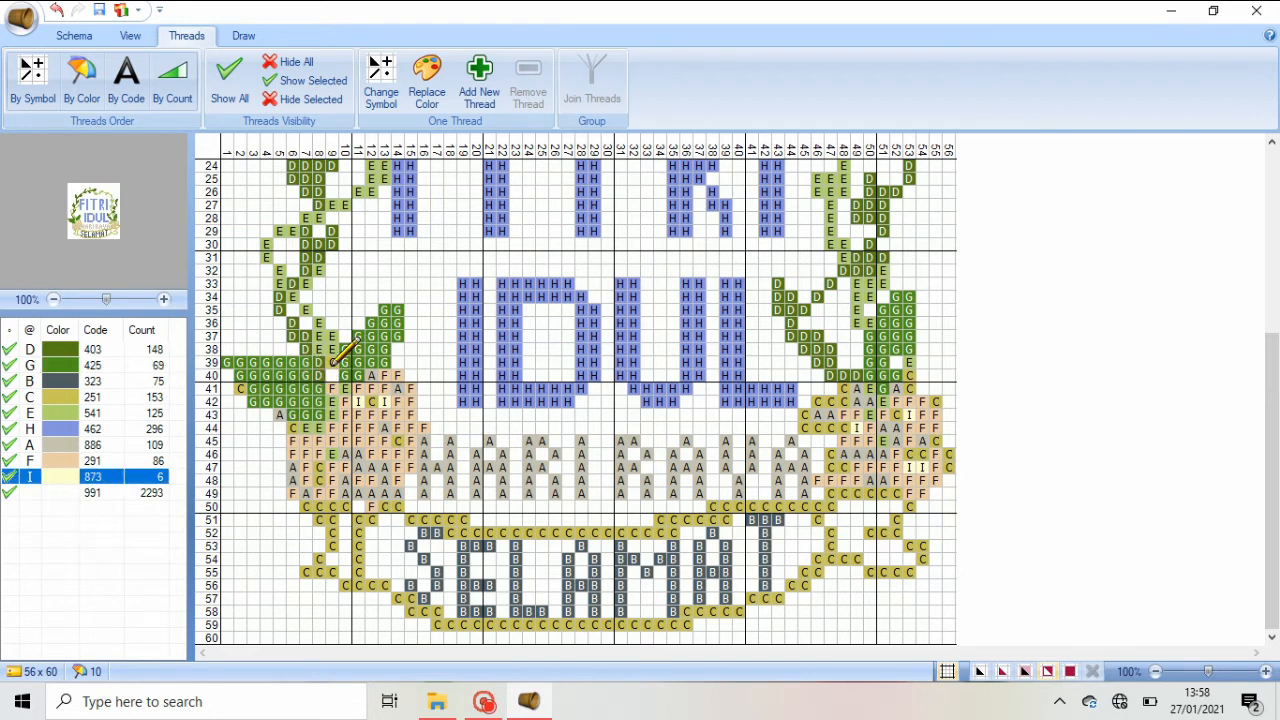
click(331, 364)
click(126, 493)
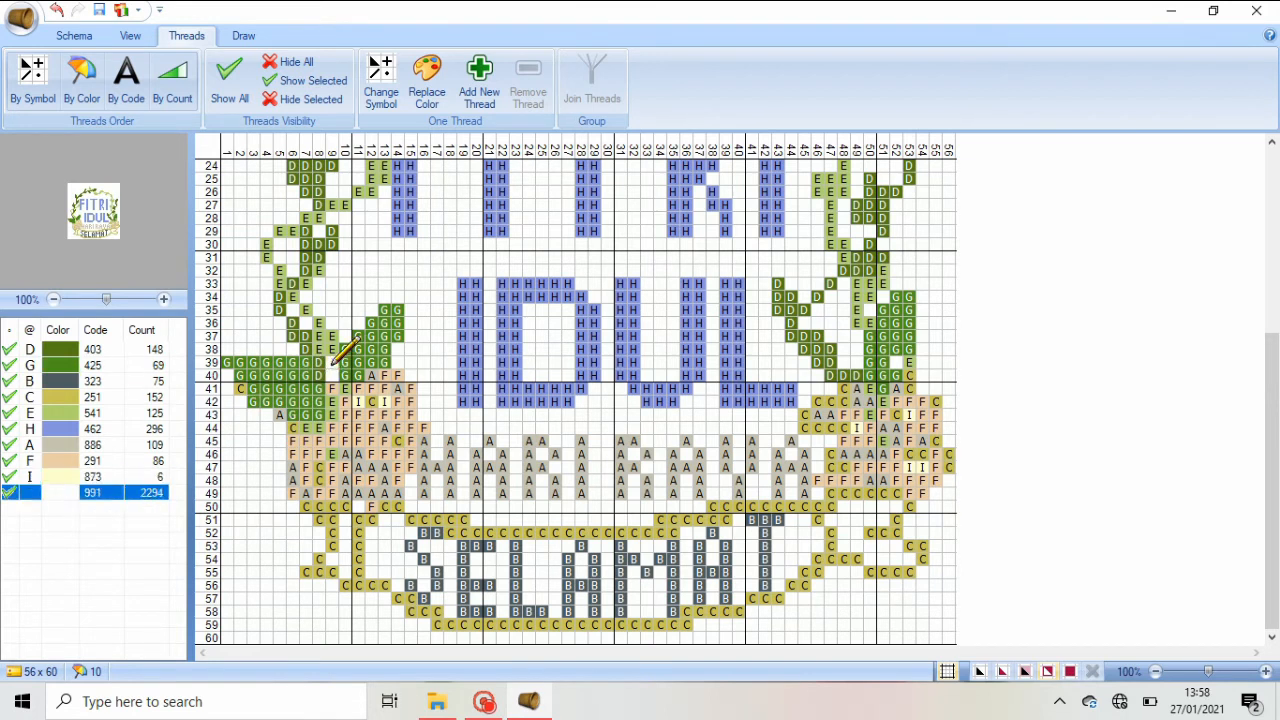
mouse_move(243, 363)
mouse_down()
mouse_move(258, 403)
mouse_move(293, 428)
mouse_up()
click(329, 374)
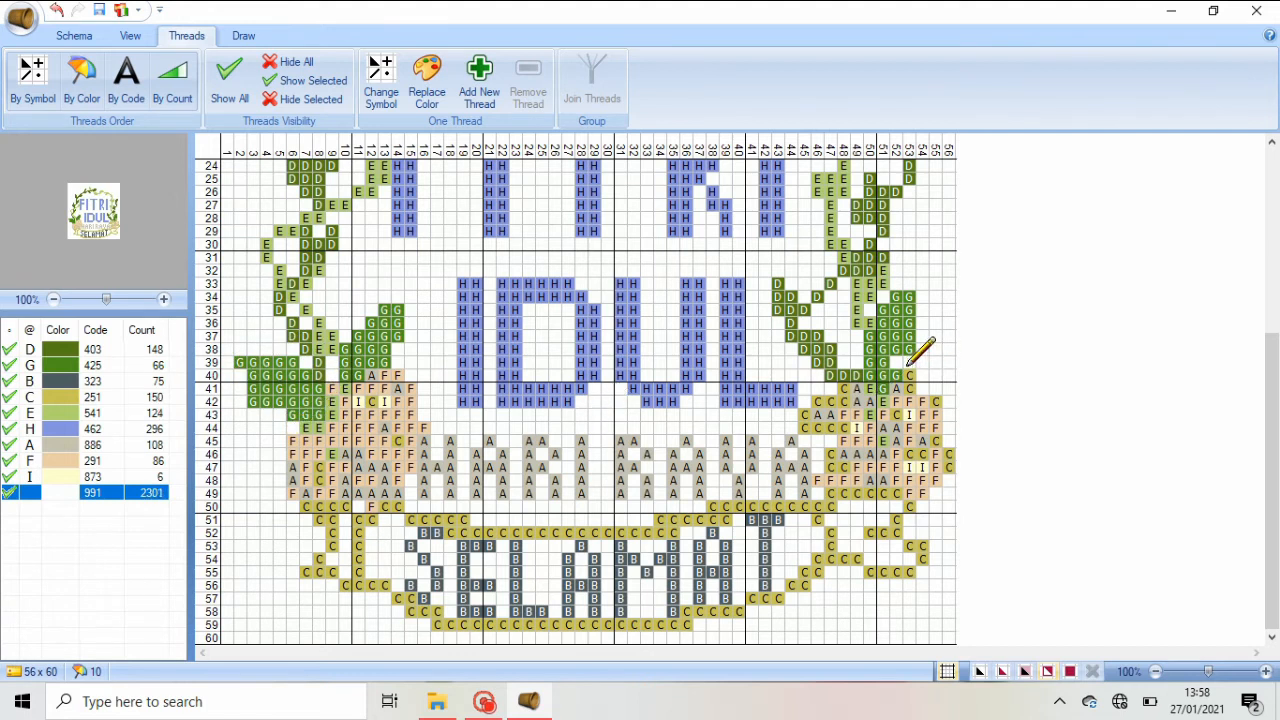
click(85, 365)
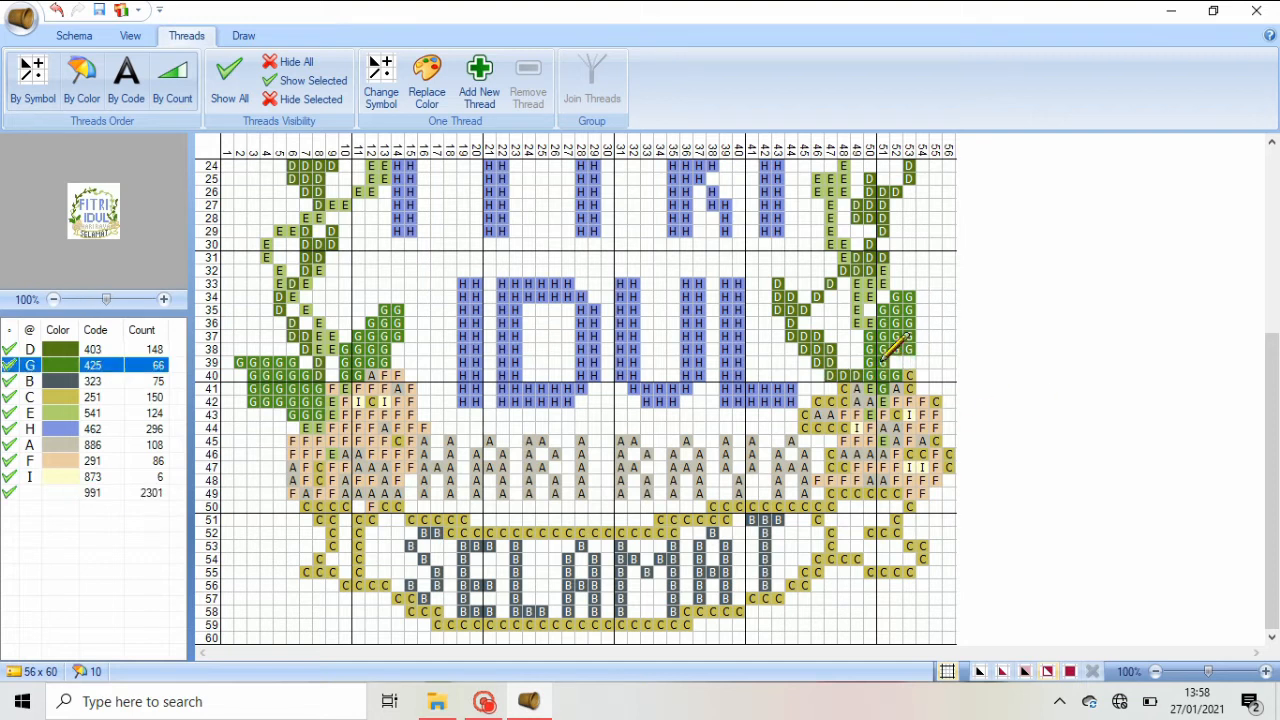
mouse_move(1272, 345)
mouse_down()
mouse_move(1272, 185)
mouse_move(1272, 345)
mouse_up()
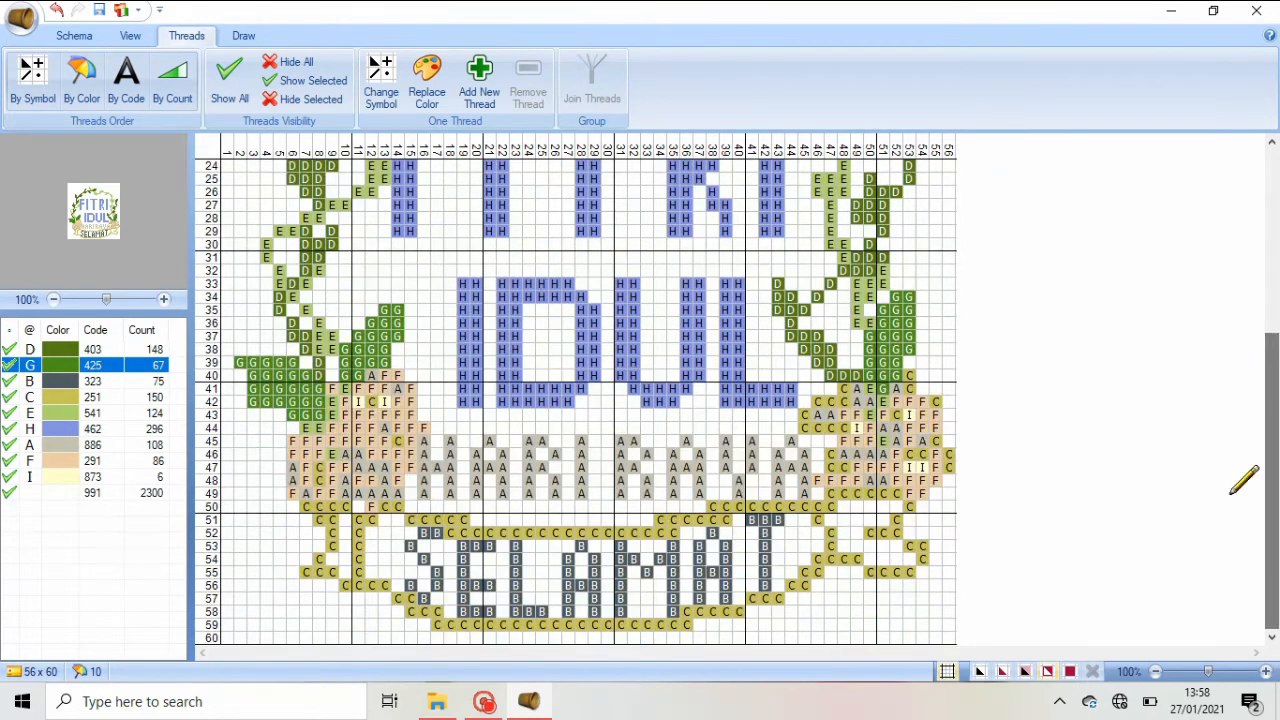
Recolor the outlines and mixed stitches of both lower flowers with thread F (291) and erase the strays at their edges with 991
click(51, 460)
click(357, 400)
mouse_move(358, 392)
mouse_down()
mouse_move(314, 424)
mouse_move(389, 368)
mouse_move(400, 457)
mouse_move(375, 494)
mouse_move(363, 477)
mouse_move(305, 470)
mouse_up()
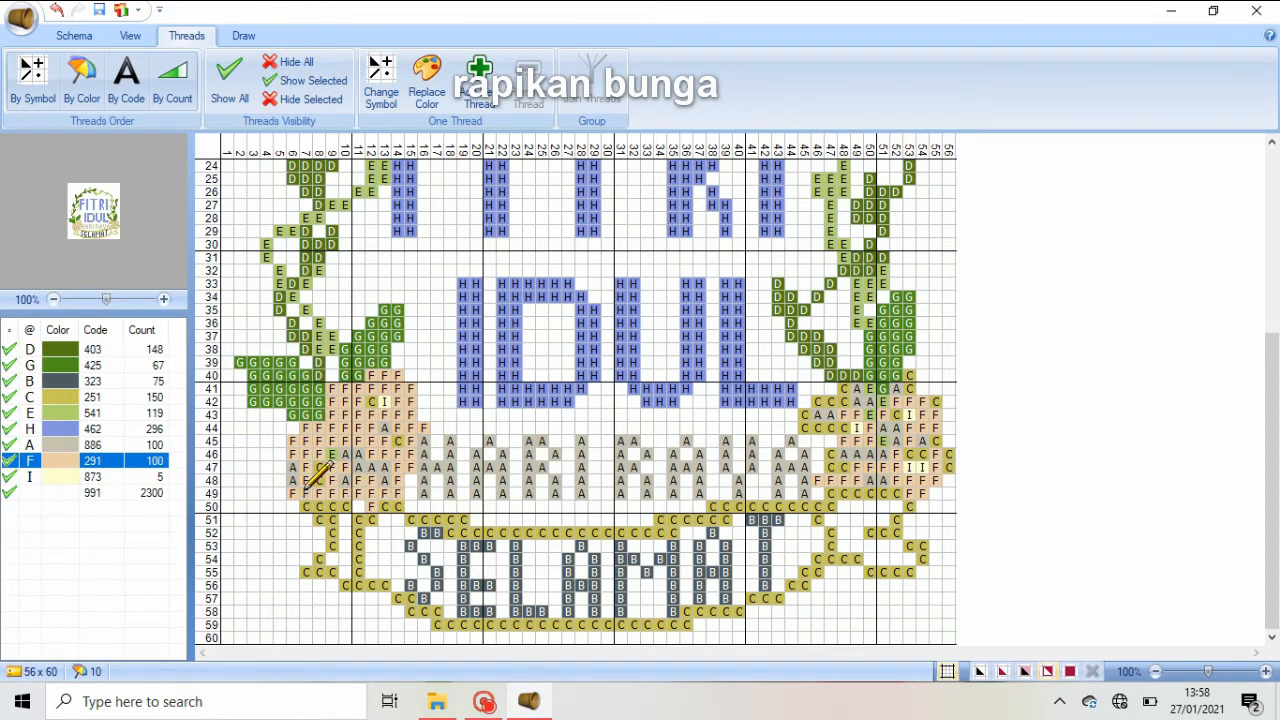
mouse_move(857, 393)
mouse_down()
mouse_move(862, 382)
mouse_move(816, 426)
mouse_up()
mouse_move(829, 441)
mouse_down()
mouse_move(881, 484)
mouse_move(945, 464)
mouse_move(945, 399)
mouse_move(896, 389)
mouse_move(838, 405)
mouse_move(898, 412)
mouse_move(918, 402)
mouse_move(913, 375)
mouse_move(948, 470)
mouse_up()
click(100, 493)
Stitch the inner petal details of the left flower, rows 42 to 48, with thread I (873)
click(60, 479)
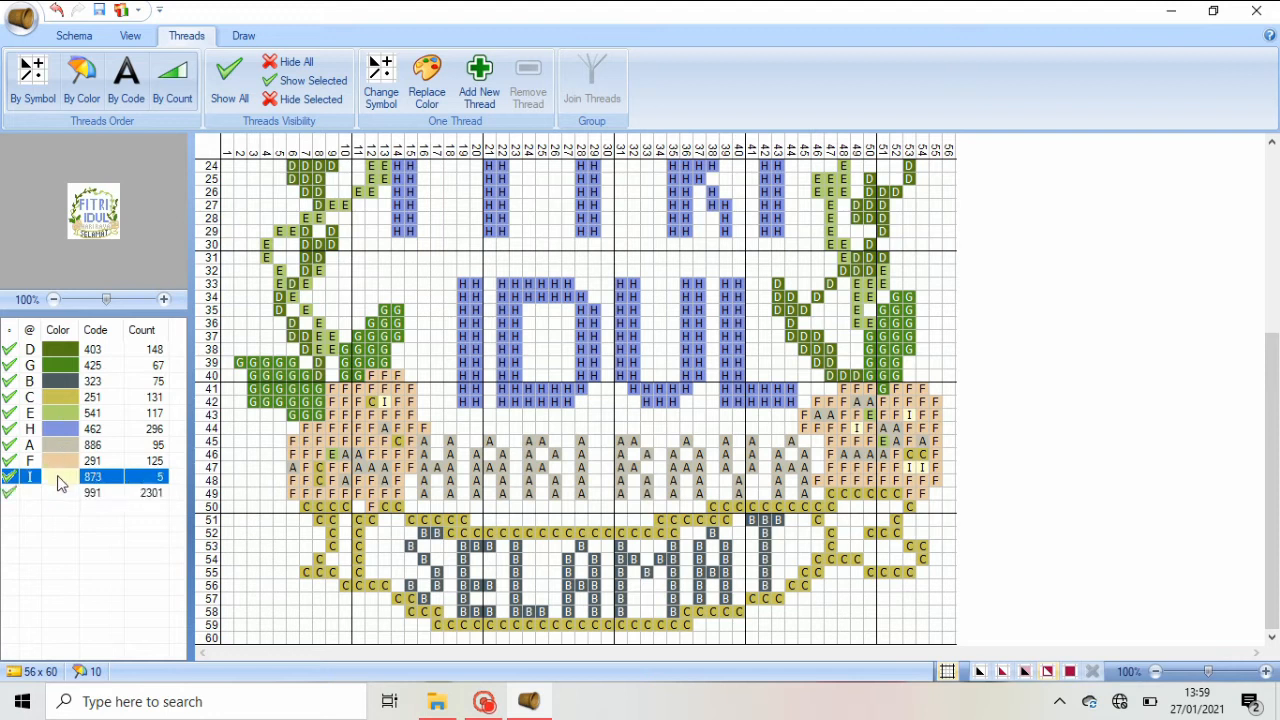
click(373, 402)
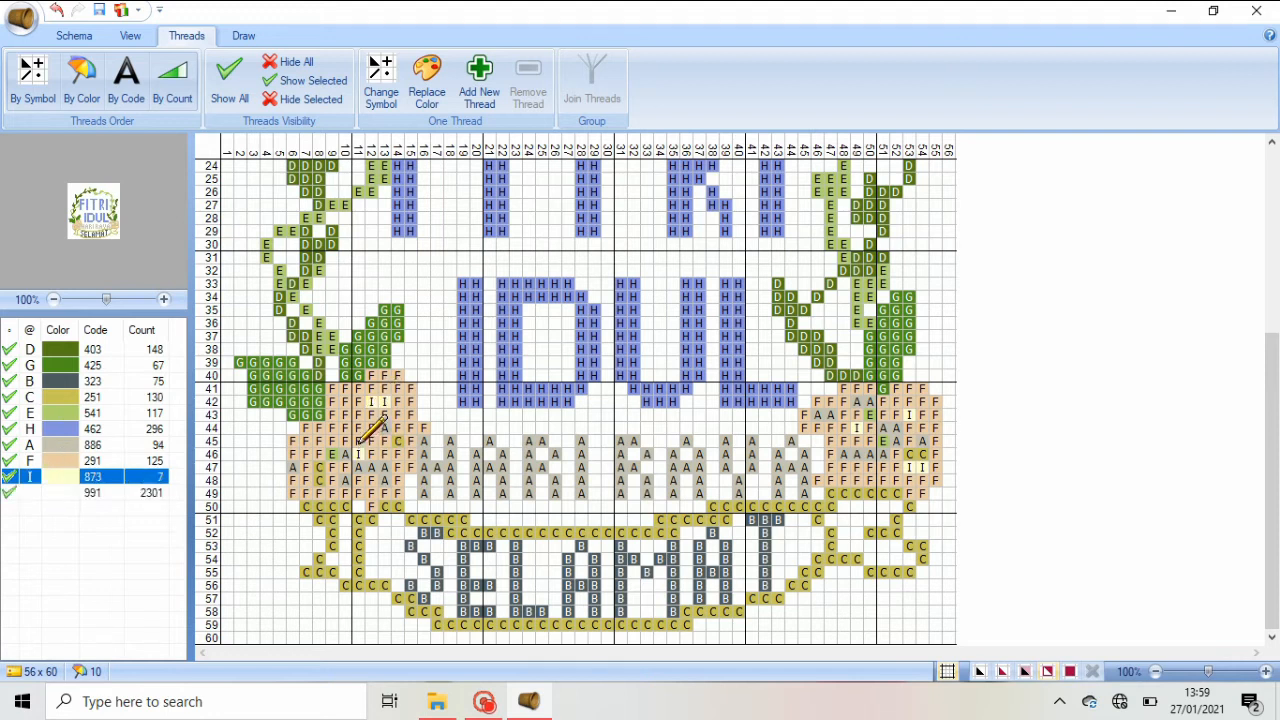
mouse_move(362, 448)
mouse_down()
mouse_move(327, 457)
mouse_move(318, 479)
mouse_move(381, 481)
mouse_move(400, 463)
mouse_move(385, 428)
mouse_move(353, 407)
mouse_move(366, 423)
mouse_move(344, 415)
mouse_move(318, 441)
mouse_move(370, 439)
mouse_move(386, 474)
mouse_move(312, 464)
mouse_move(351, 459)
mouse_move(353, 483)
mouse_move(387, 471)
mouse_move(374, 469)
mouse_move(374, 483)
mouse_move(399, 437)
mouse_up()
click(80, 461)
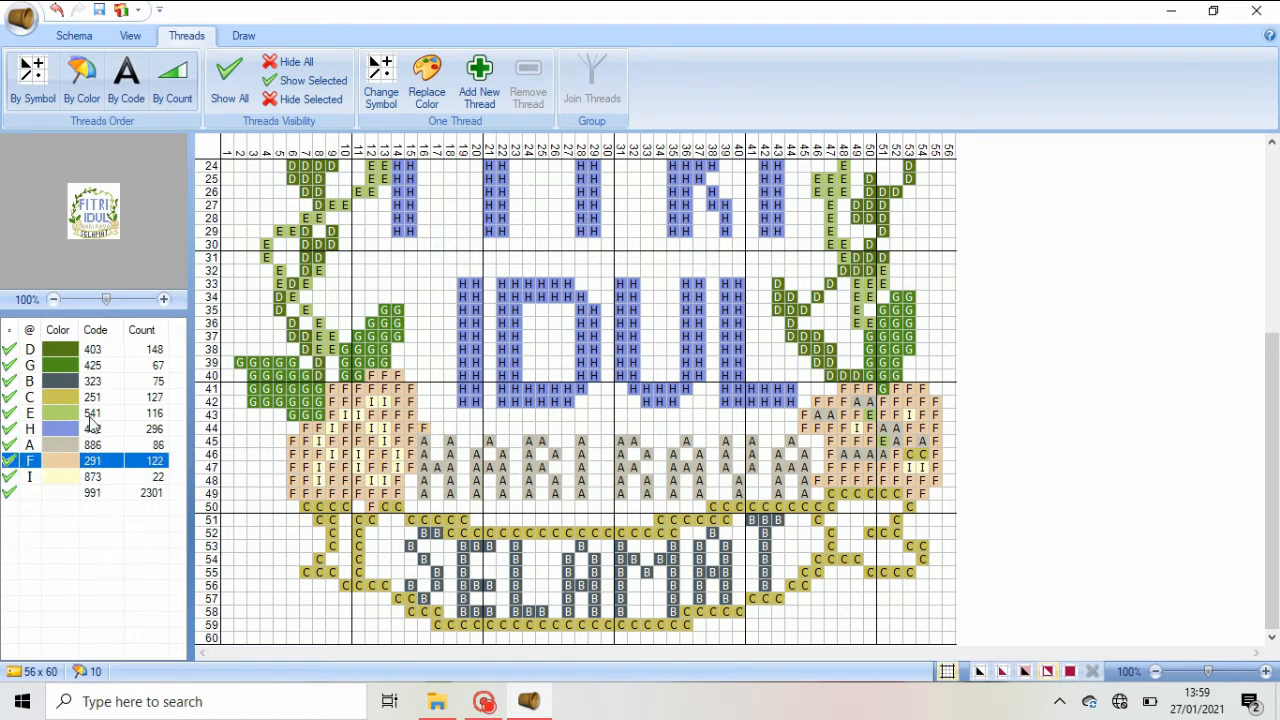
click(80, 477)
click(338, 481)
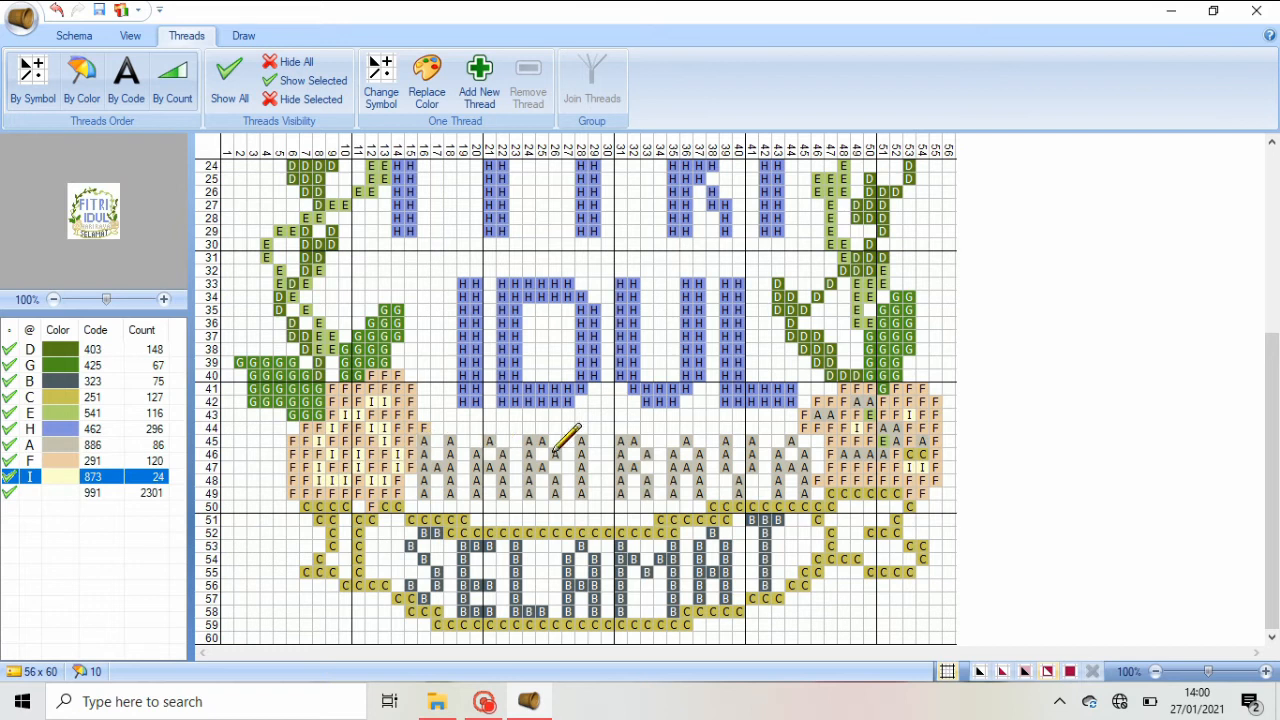
Stitch the right flower's inner petals with thread I (873) and recolor its remaining stray stitches with thread F (291)
mouse_move(878, 418)
mouse_down()
mouse_move(895, 455)
mouse_move(846, 455)
mouse_move(837, 442)
mouse_move(898, 455)
mouse_move(900, 470)
mouse_move(924, 458)
mouse_move(922, 444)
mouse_move(899, 467)
mouse_up()
drag(820, 414, 868, 400)
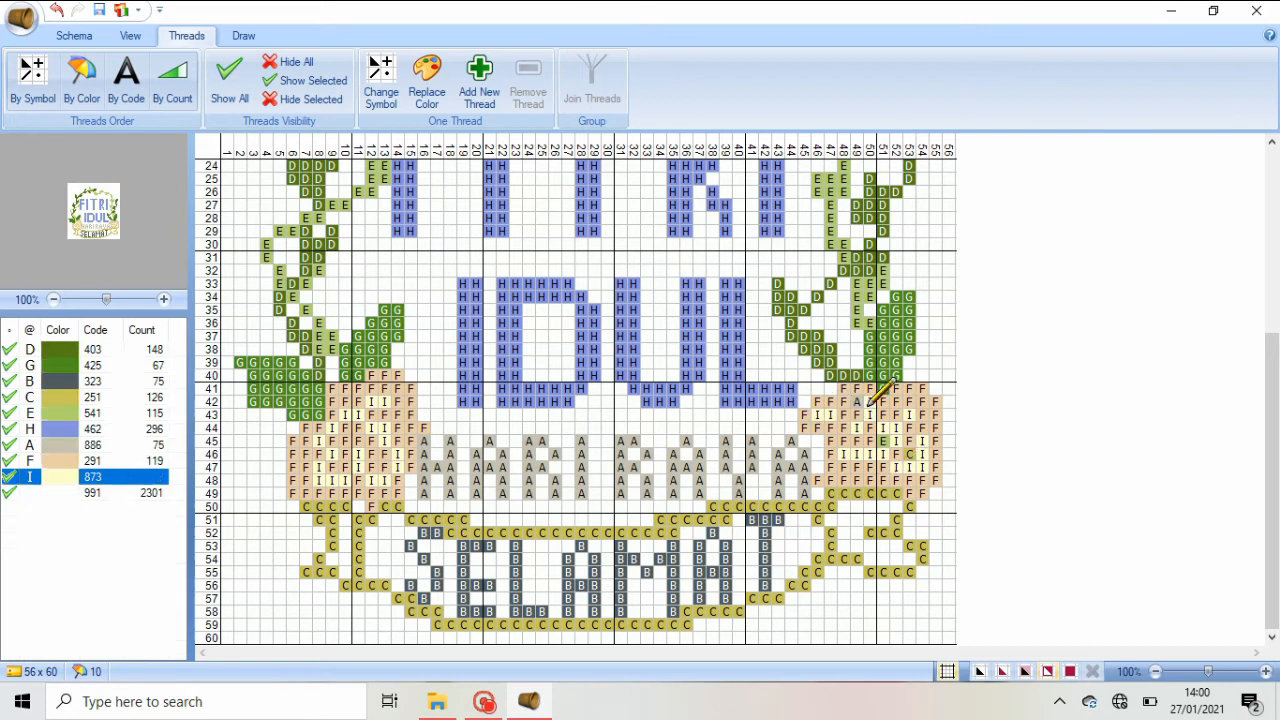
right_click(338, 466)
mouse_move(830, 428)
mouse_down()
mouse_move(910, 455)
mouse_move(899, 427)
mouse_move(921, 456)
mouse_move(890, 452)
mouse_up()
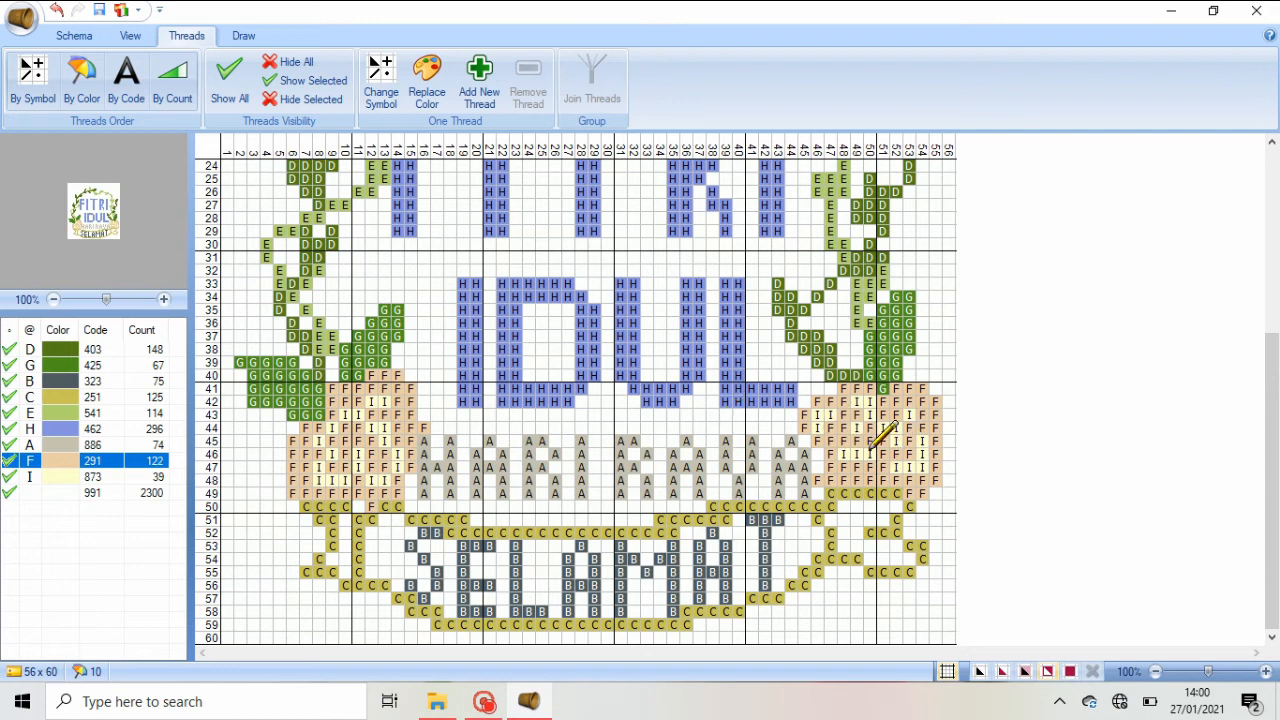
Finish the right flower by adding an inner-petal stitch with thread I (873) and filling its inner-side edge with thread F (291)
click(122, 480)
drag(860, 469, 880, 456)
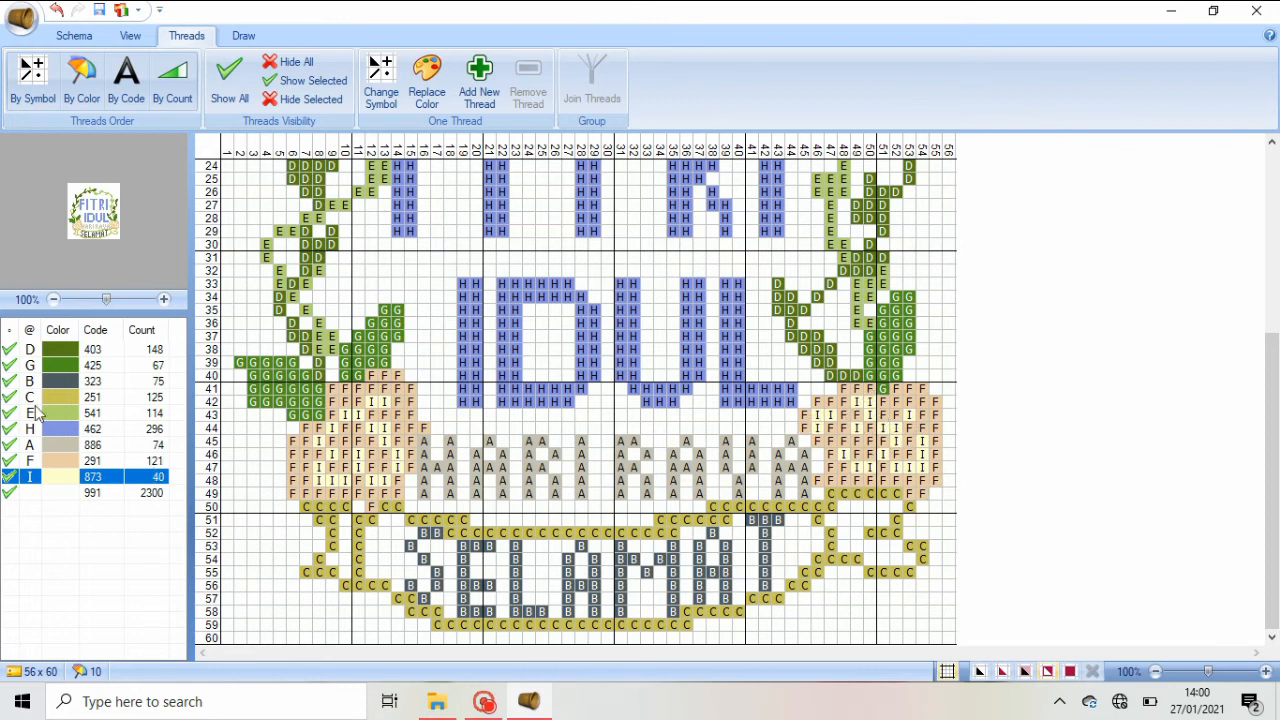
click(60, 460)
drag(834, 452, 828, 444)
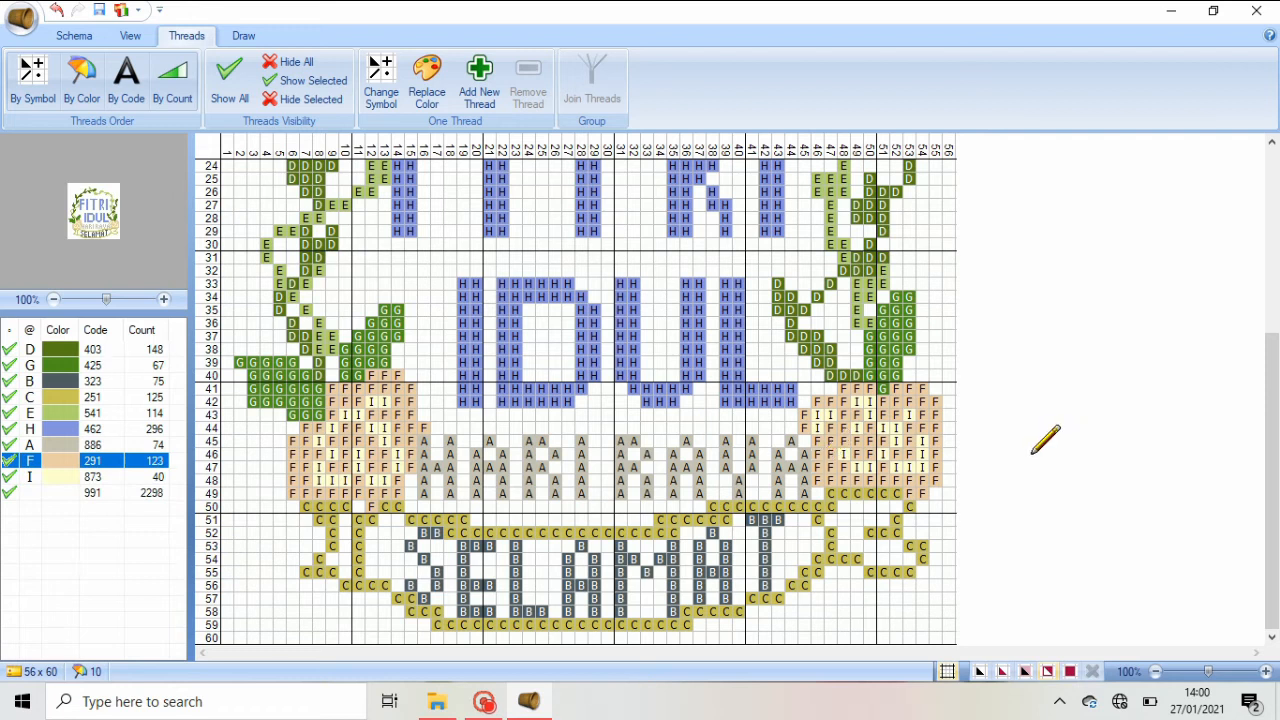
mouse_move(1273, 545)
mouse_down()
mouse_move(1273, 375)
mouse_move(1277, 545)
mouse_up()
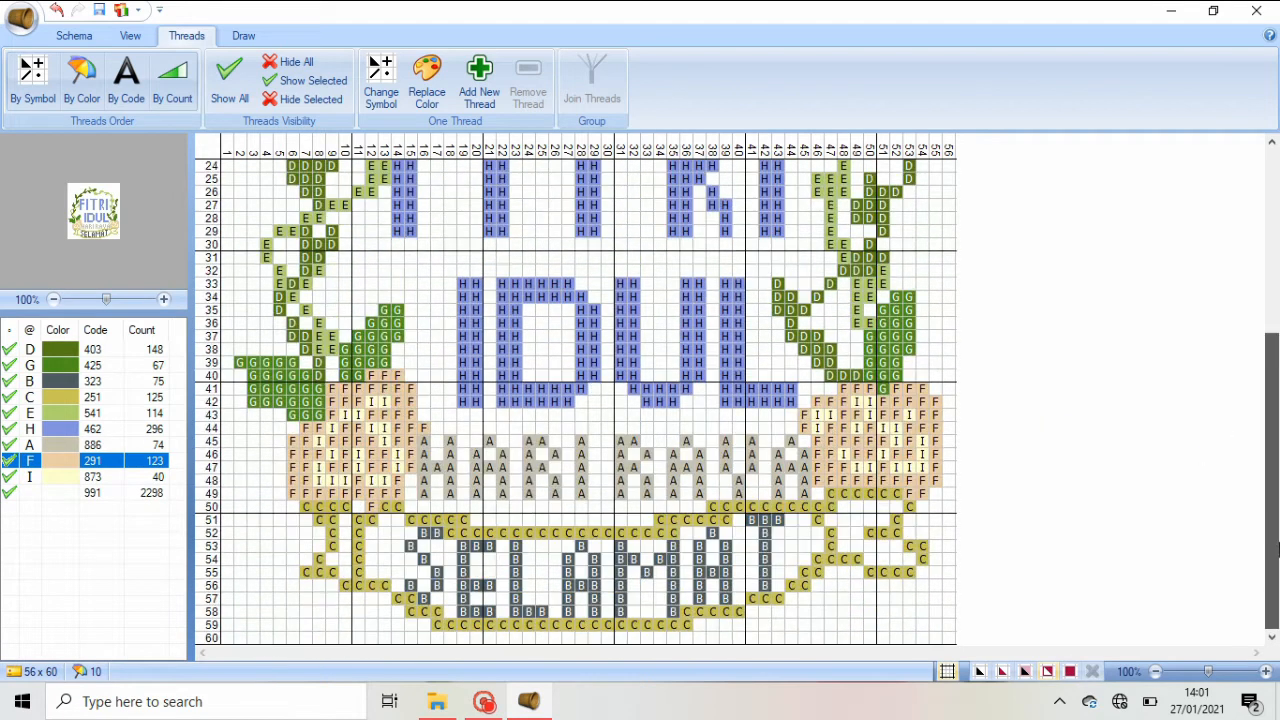
Replace the color of inner-petal thread I (873) with Appleton Wool 250
click(104, 366)
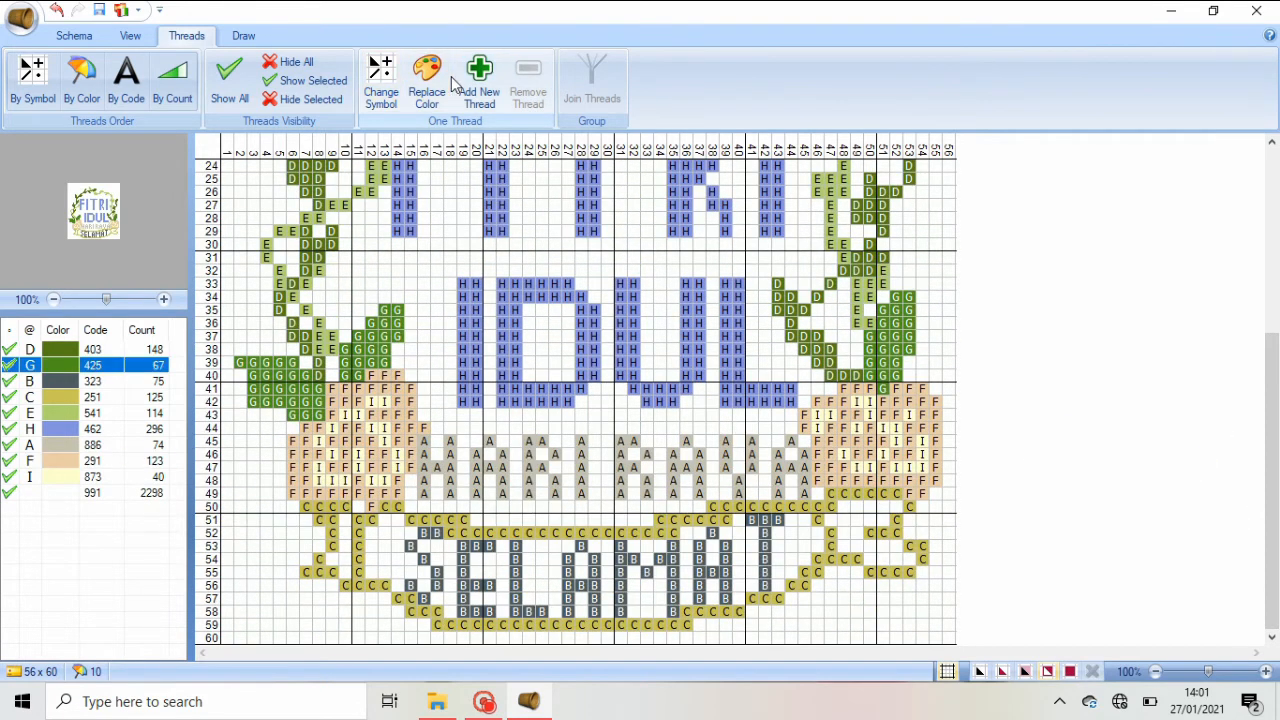
click(92, 472)
click(427, 80)
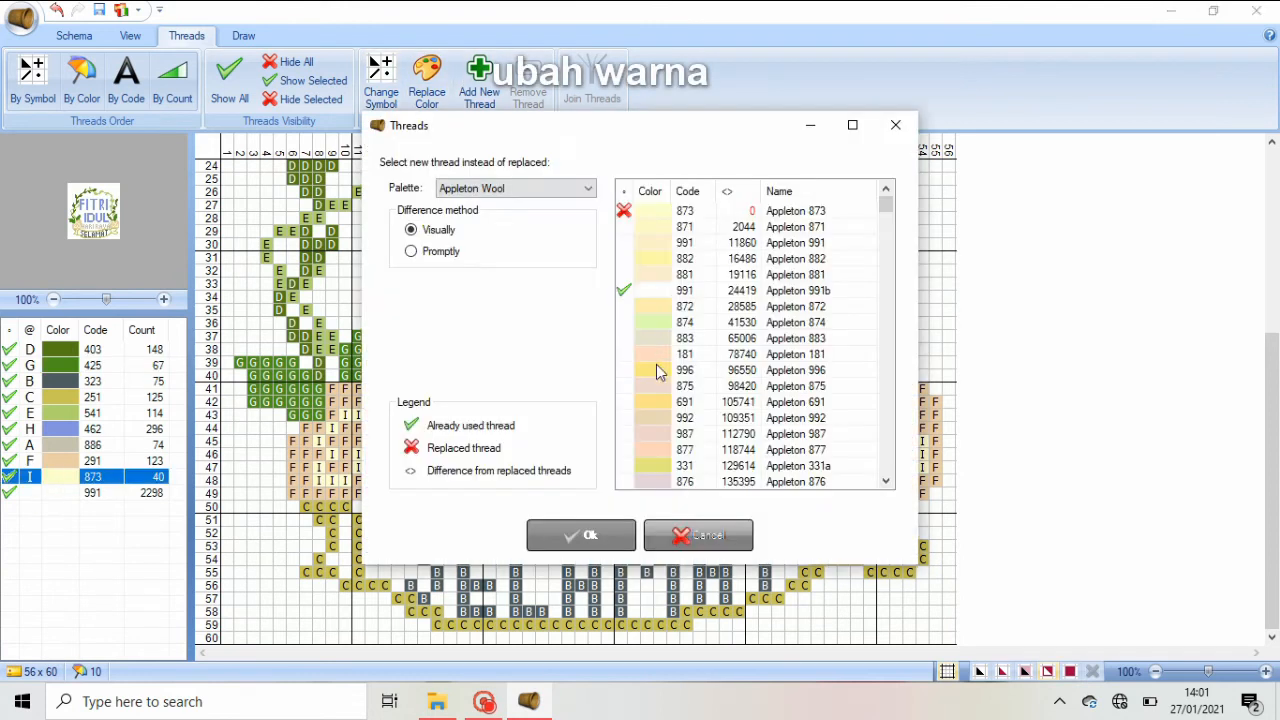
scroll(656, 364, down, 5)
scroll(694, 348, down, 3)
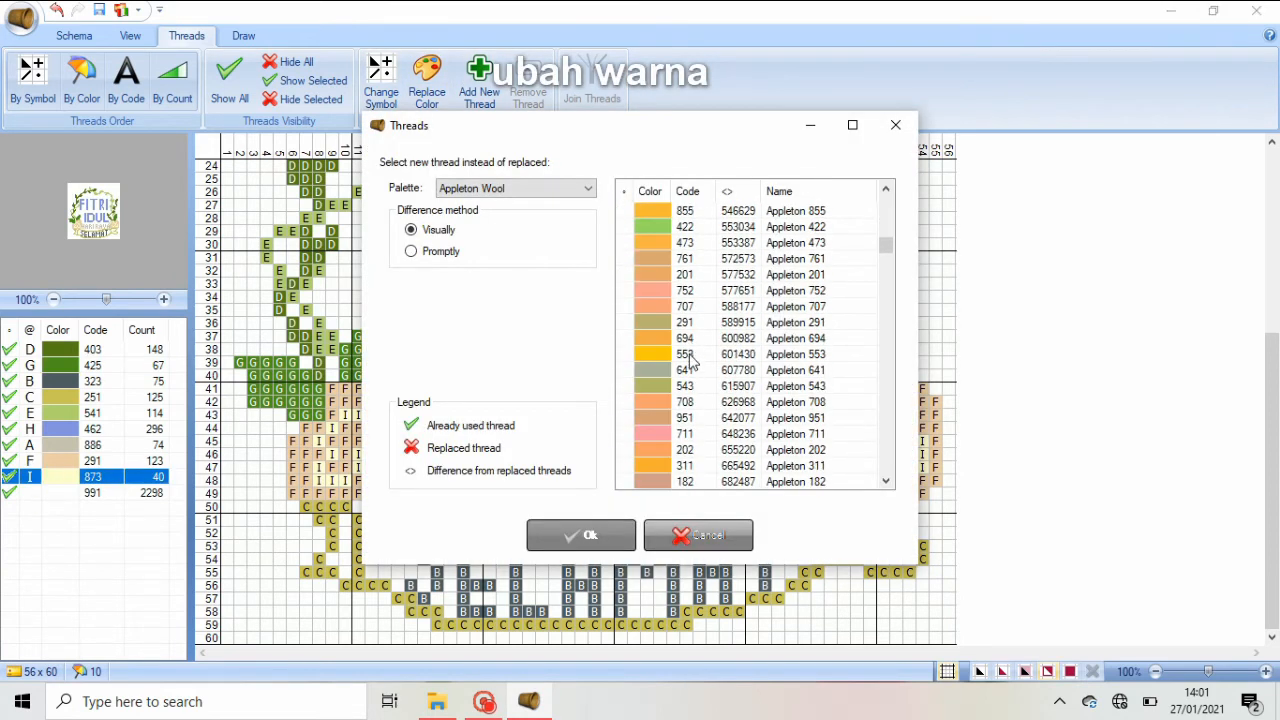
scroll(690, 360, down, 10)
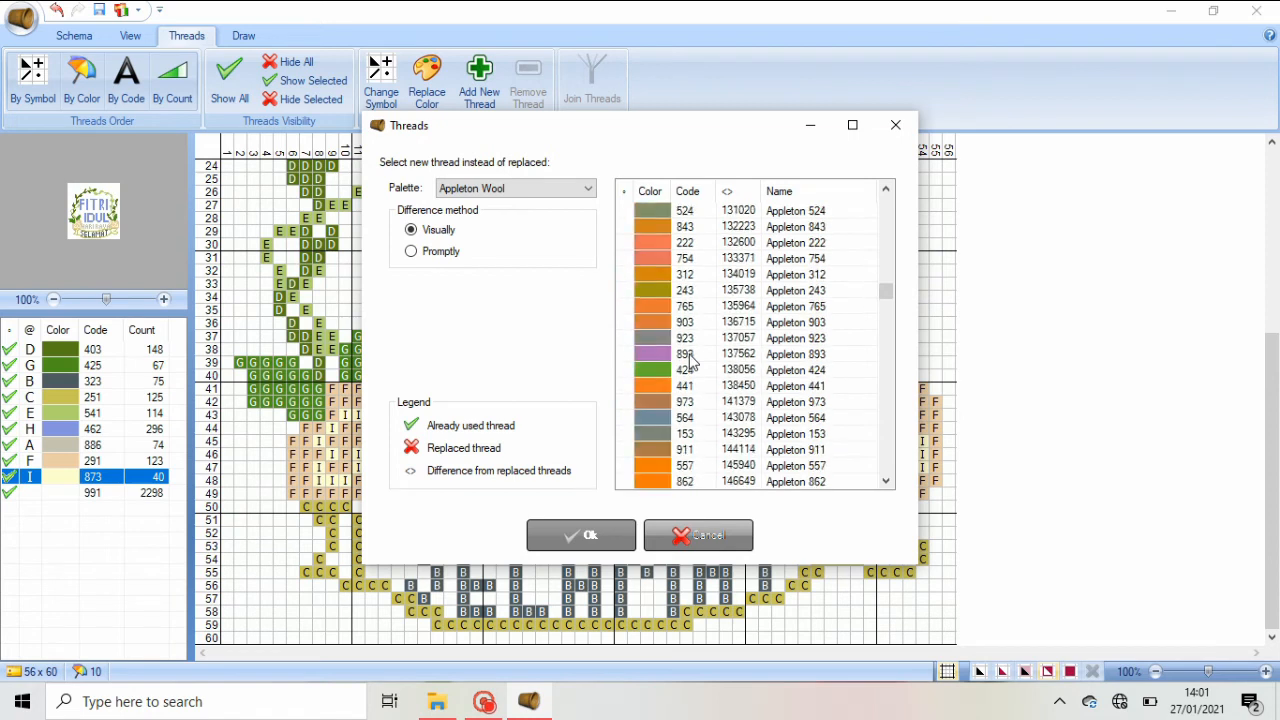
scroll(690, 360, down, 15)
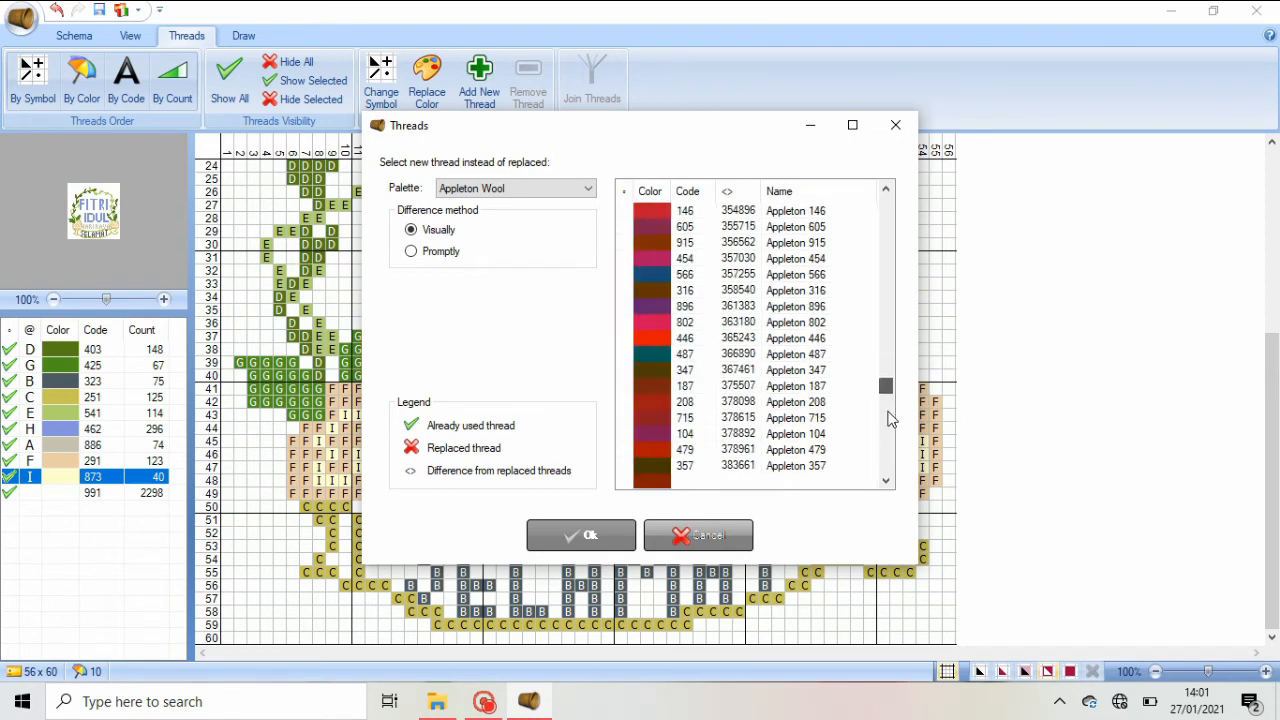
scroll(890, 418, up, 15)
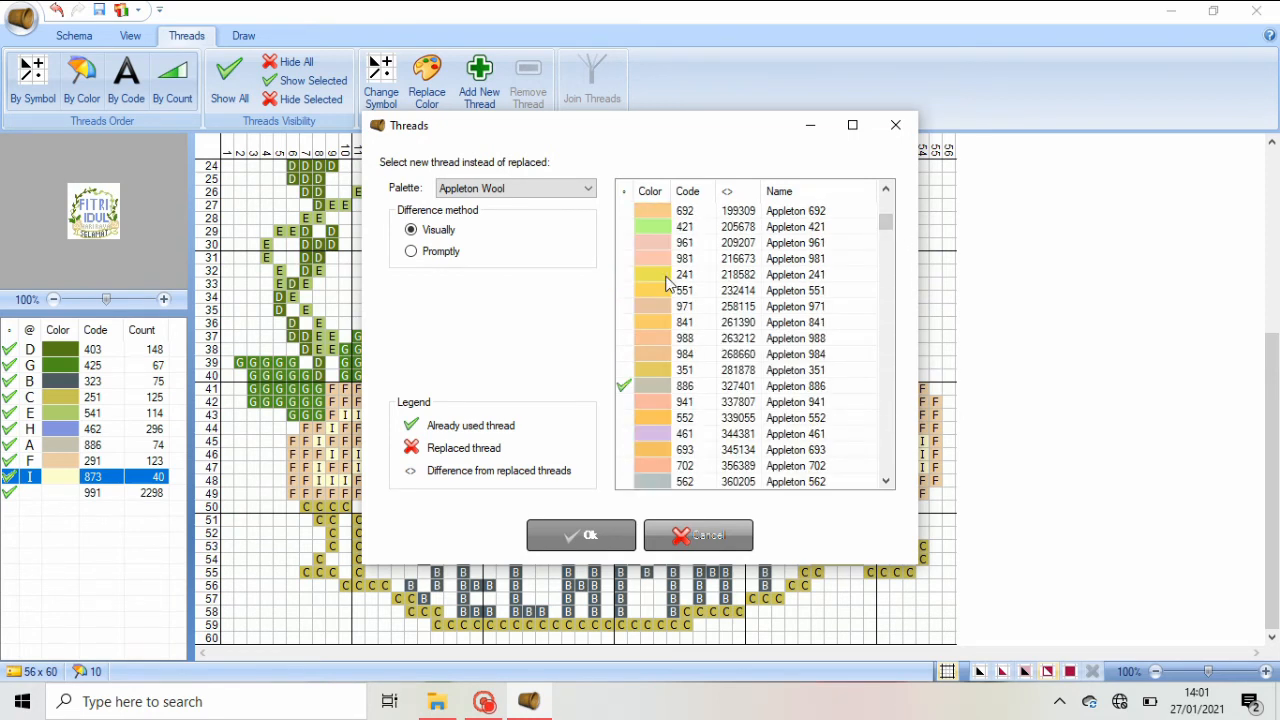
drag(885, 222, 885, 212)
click(686, 297)
click(593, 535)
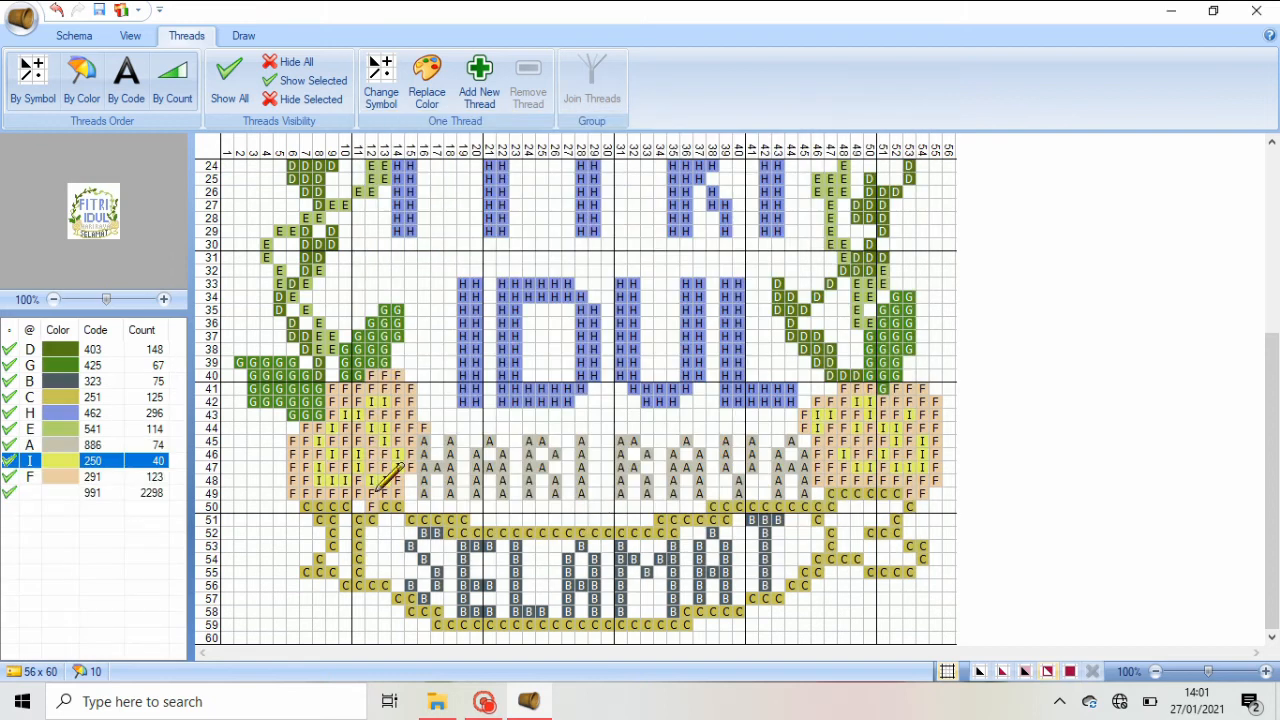
Replace the color of flower thread F (291) with Appleton Wool 961
click(60, 477)
click(427, 80)
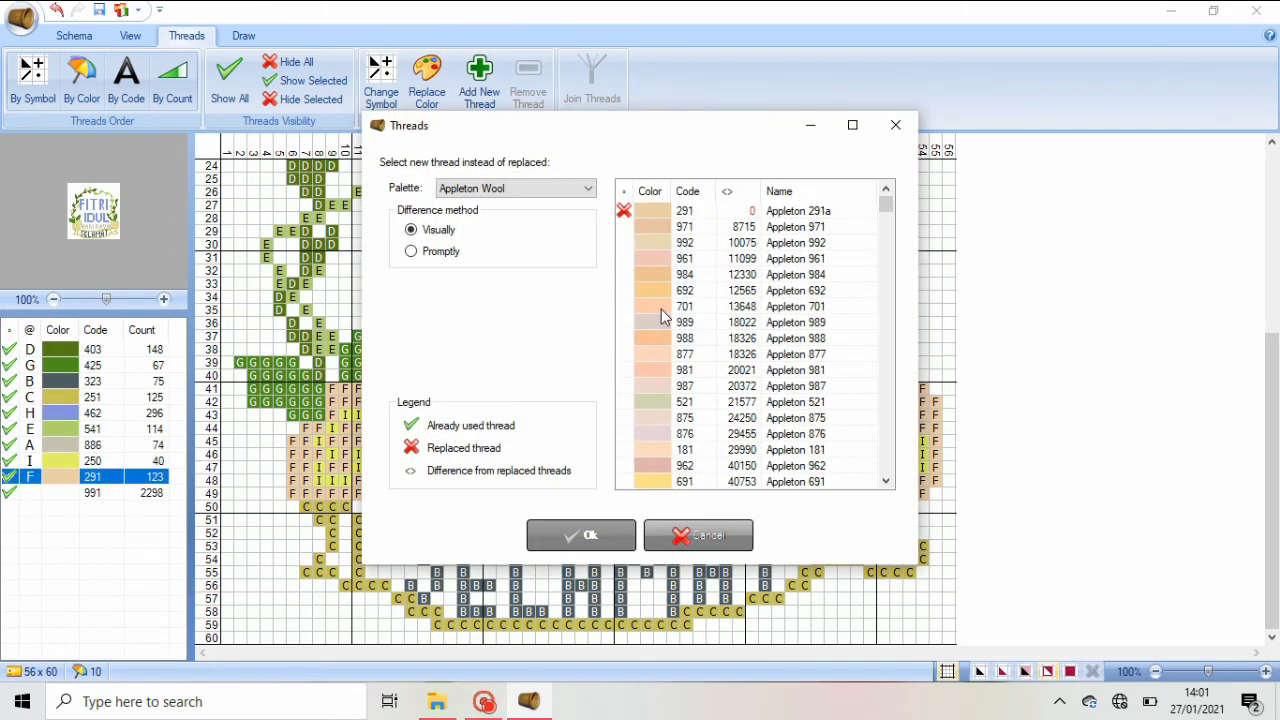
click(665, 258)
click(580, 535)
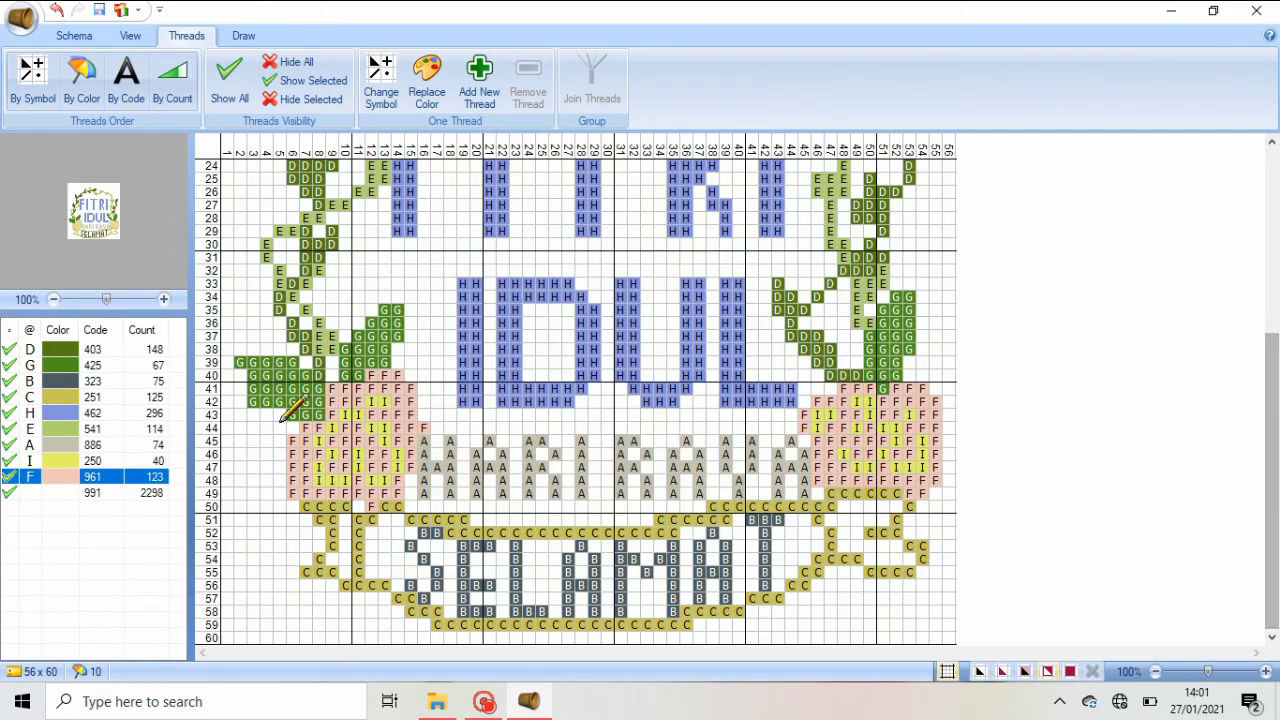
Replace the color of thread A (886), used for the small lettering between the flowers, with Appleton Wool 522
click(60, 445)
click(427, 80)
click(668, 258)
double_click(668, 259)
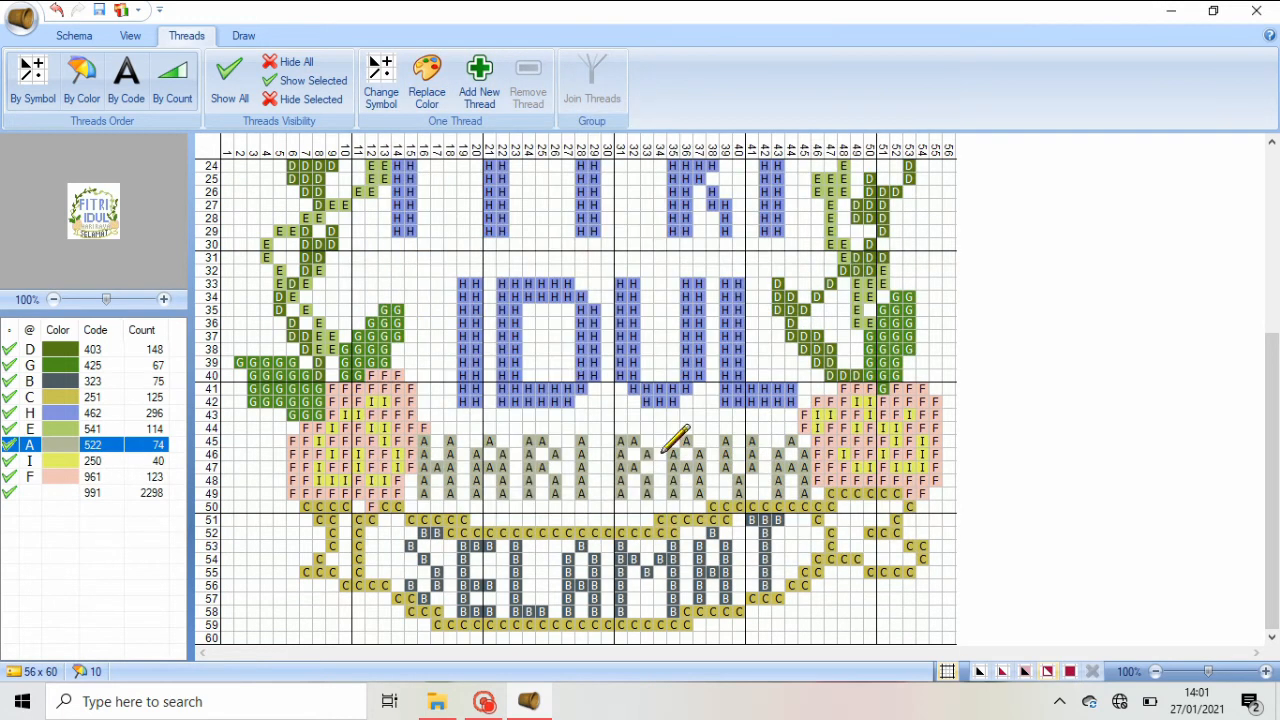
Try Appleton Wool 821 as the color of thread H (462) in the FITRI IDUL lettering
drag(1275, 397, 1275, 309)
click(60, 413)
click(436, 86)
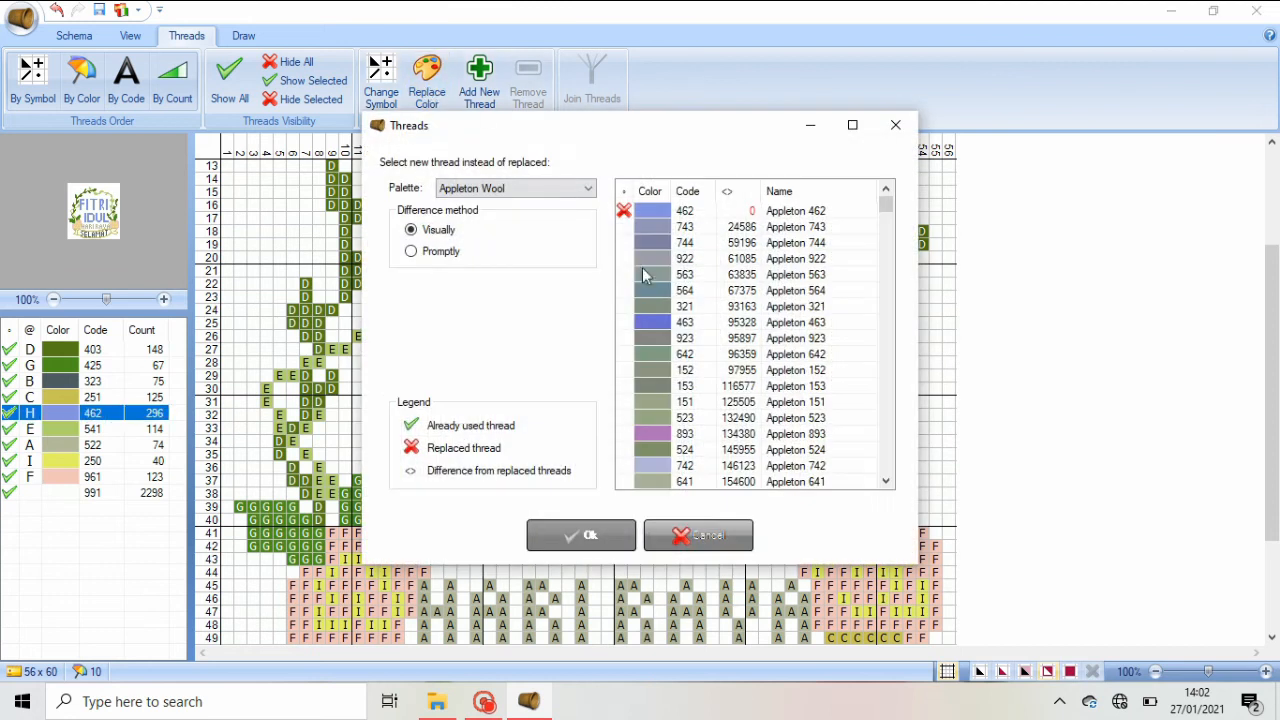
drag(888, 204, 860, 249)
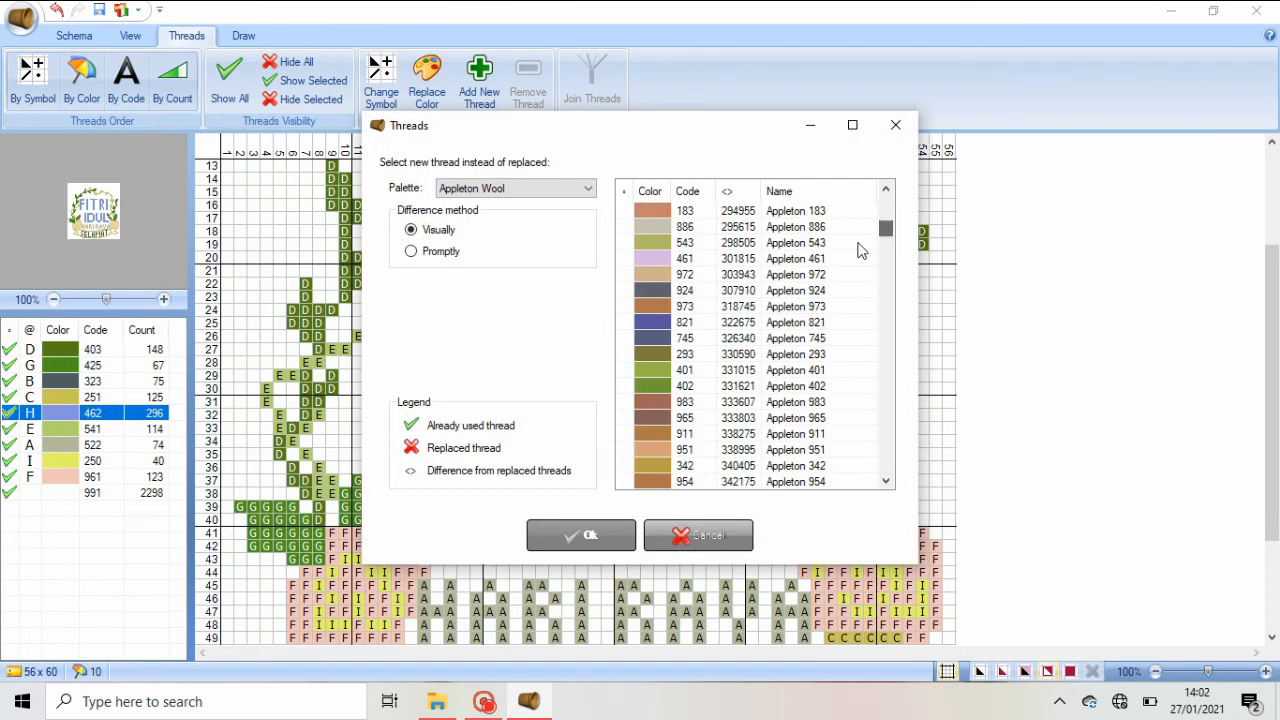
double_click(700, 322)
Try Appleton Wool 746 and 822 in turn as the color of lettering thread H
click(427, 80)
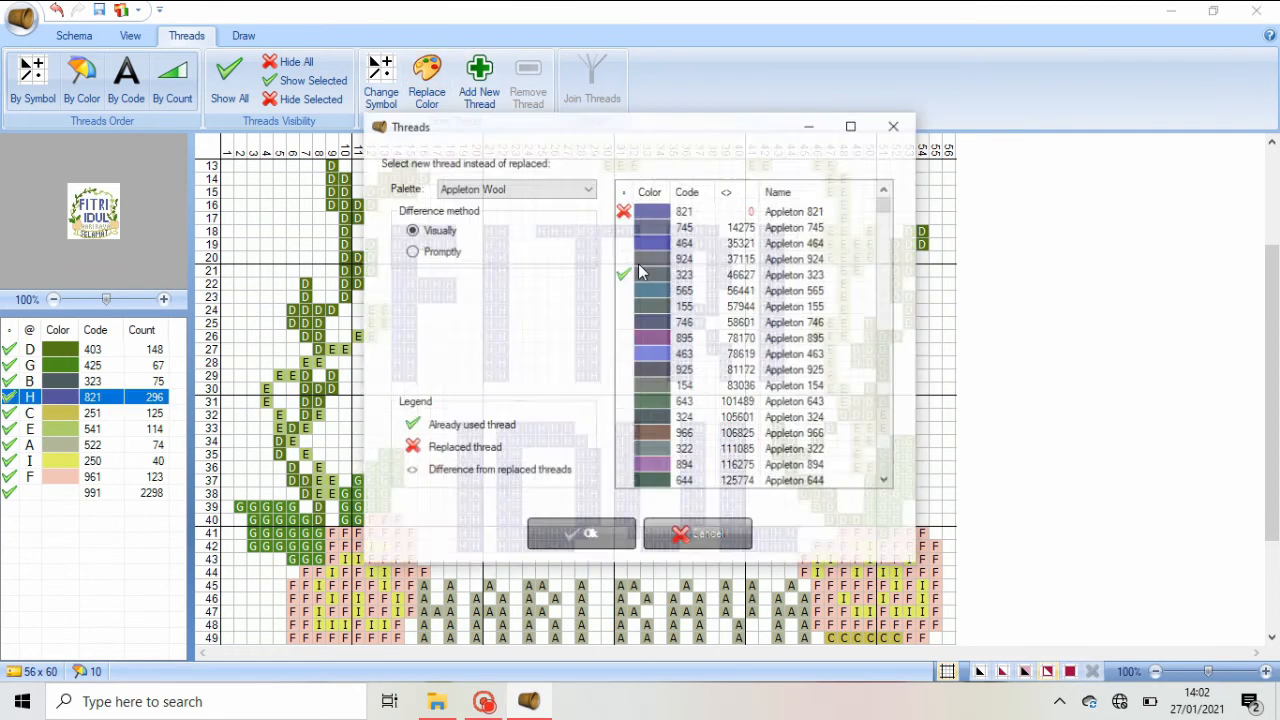
click(675, 322)
click(605, 535)
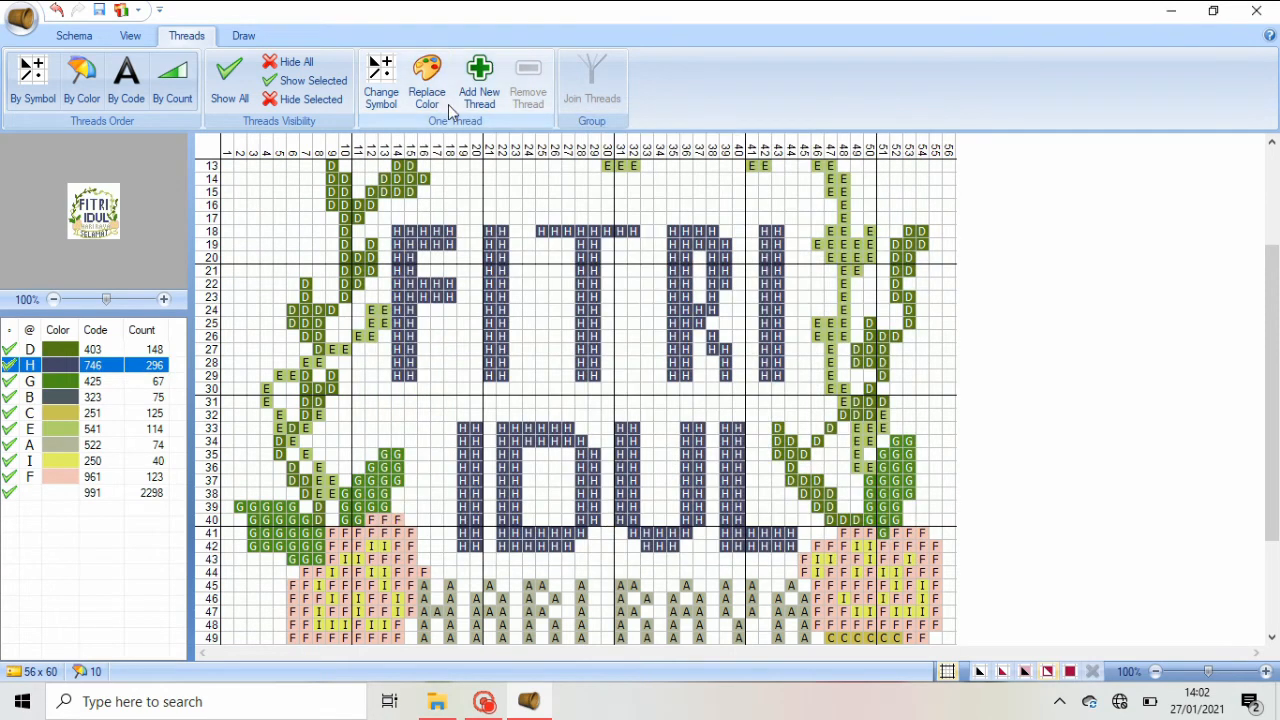
click(427, 80)
click(676, 386)
click(600, 535)
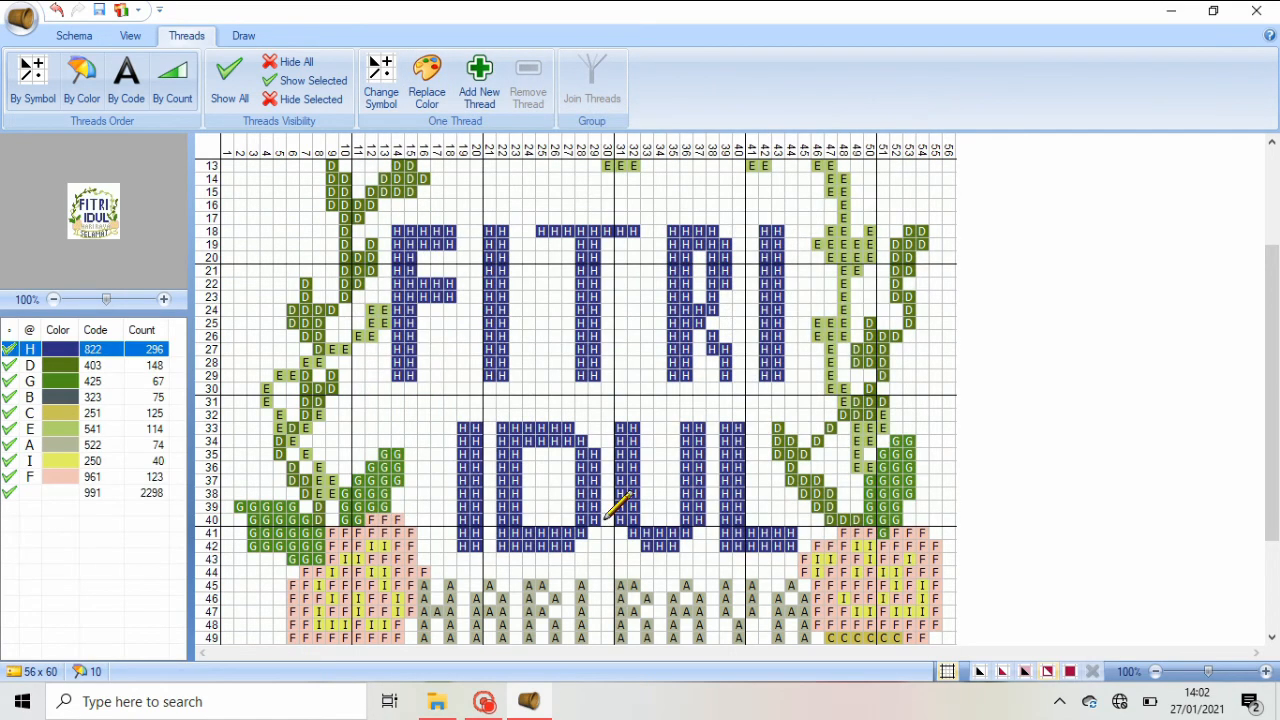
Replace the color of the FITRI IDUL lettering thread H with Appleton Wool 853
click(427, 80)
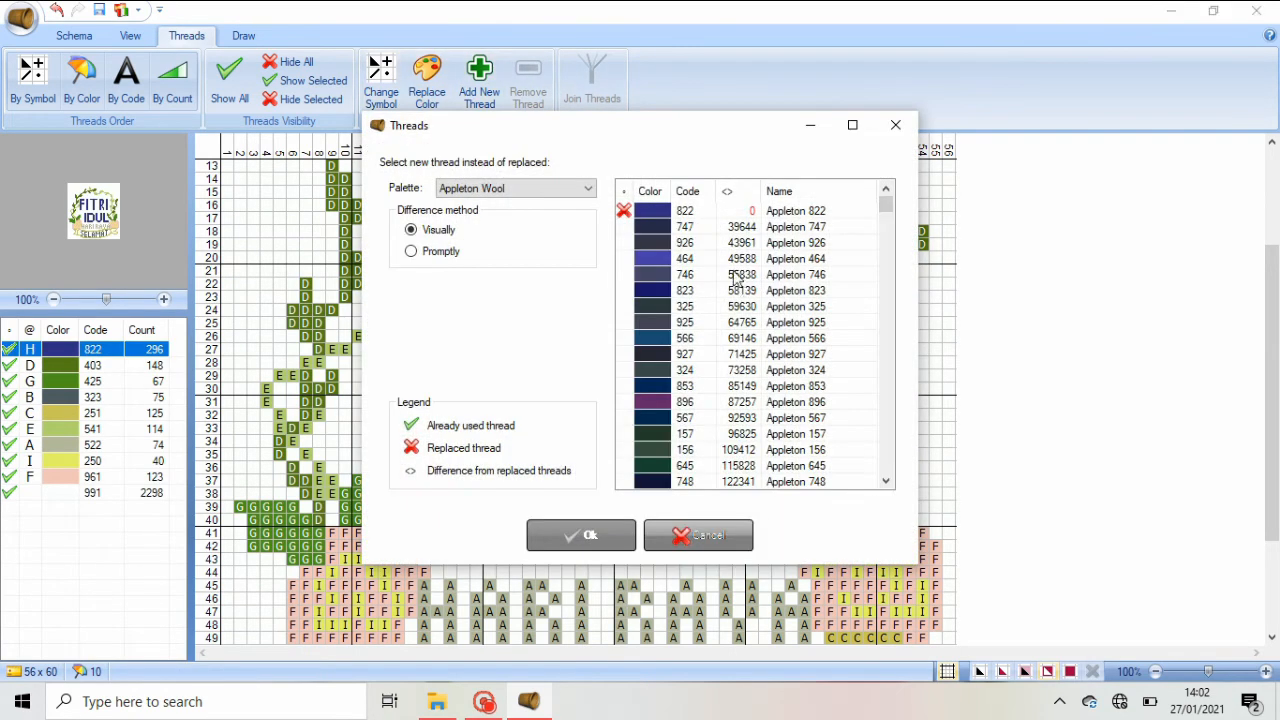
click(676, 386)
click(581, 535)
Replace the color of large-leaf thread G (425) with Appleton Wool 832
drag(1272, 400, 1277, 442)
click(100, 381)
click(427, 80)
click(672, 370)
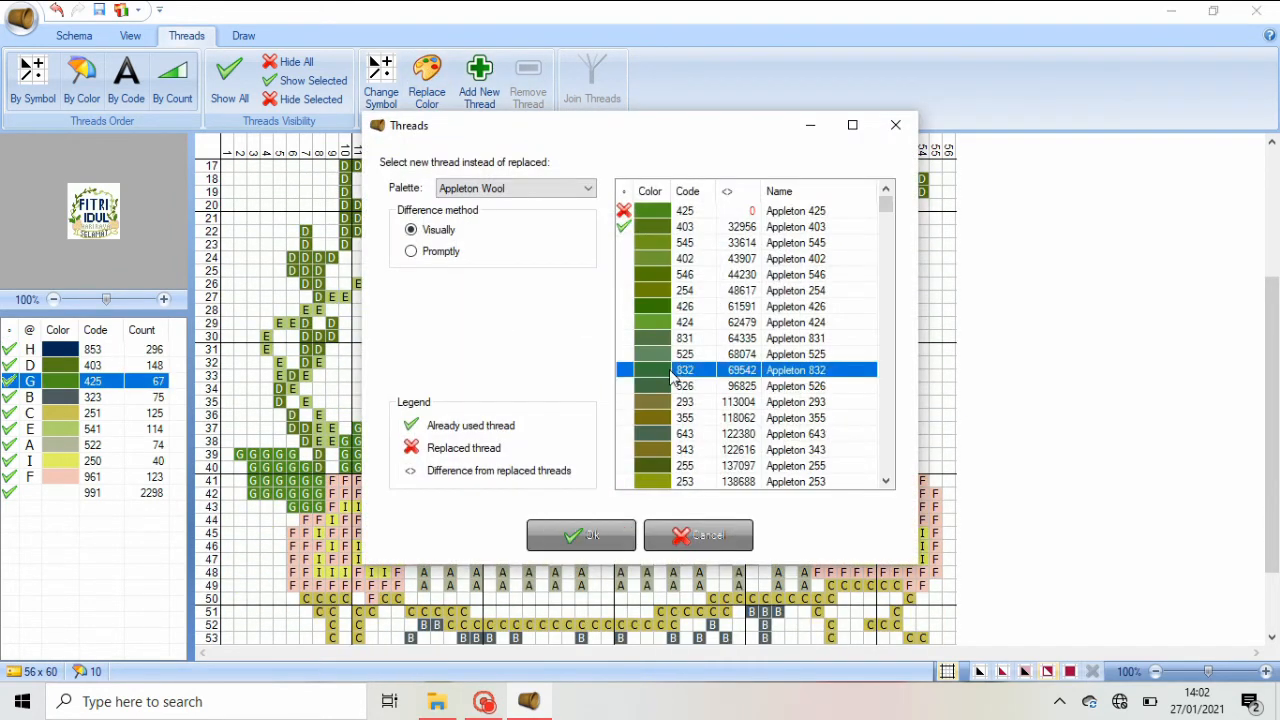
click(581, 535)
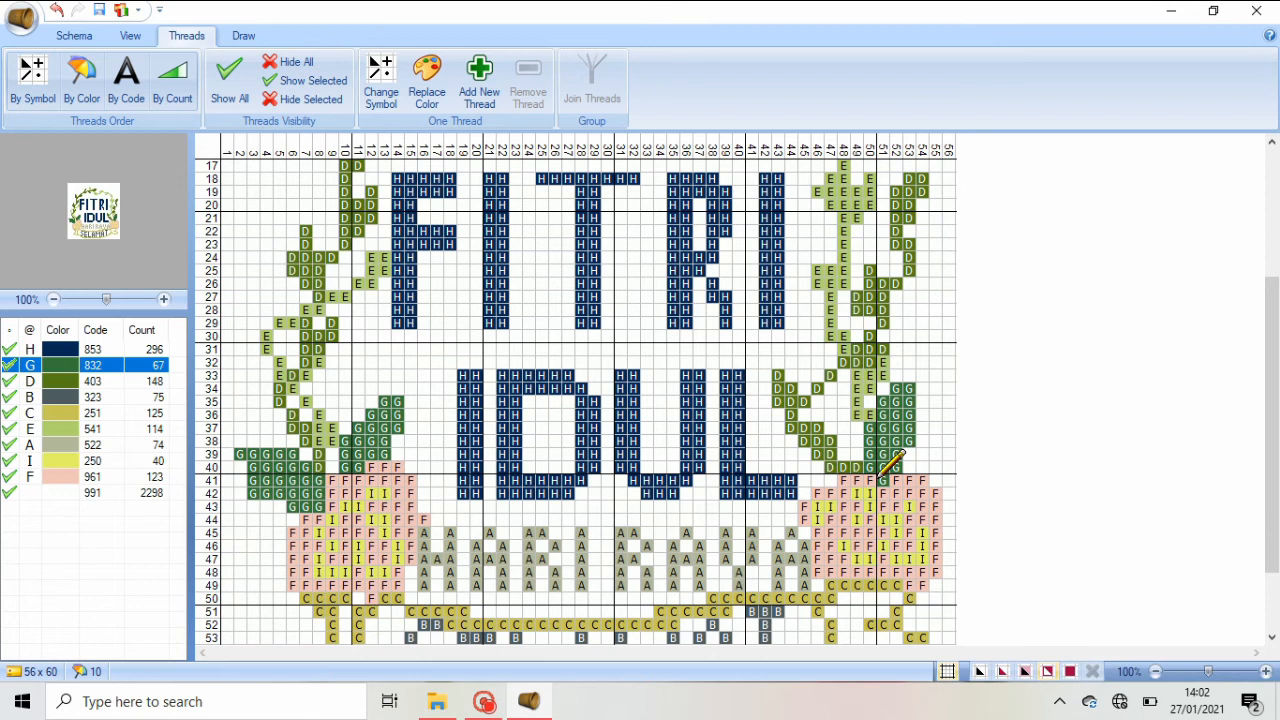
Replace the color of banner thread C (251) with Appleton Wool 242
drag(1277, 470, 1277, 540)
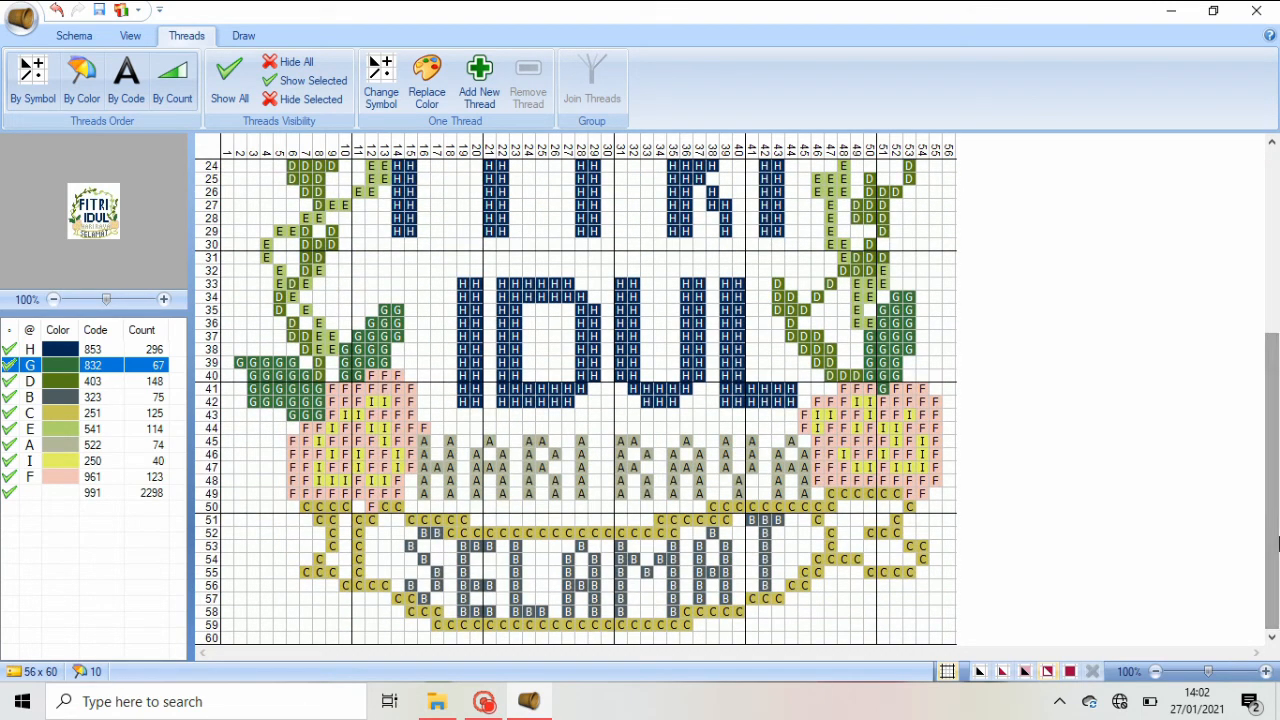
click(65, 413)
click(425, 80)
click(684, 386)
click(580, 535)
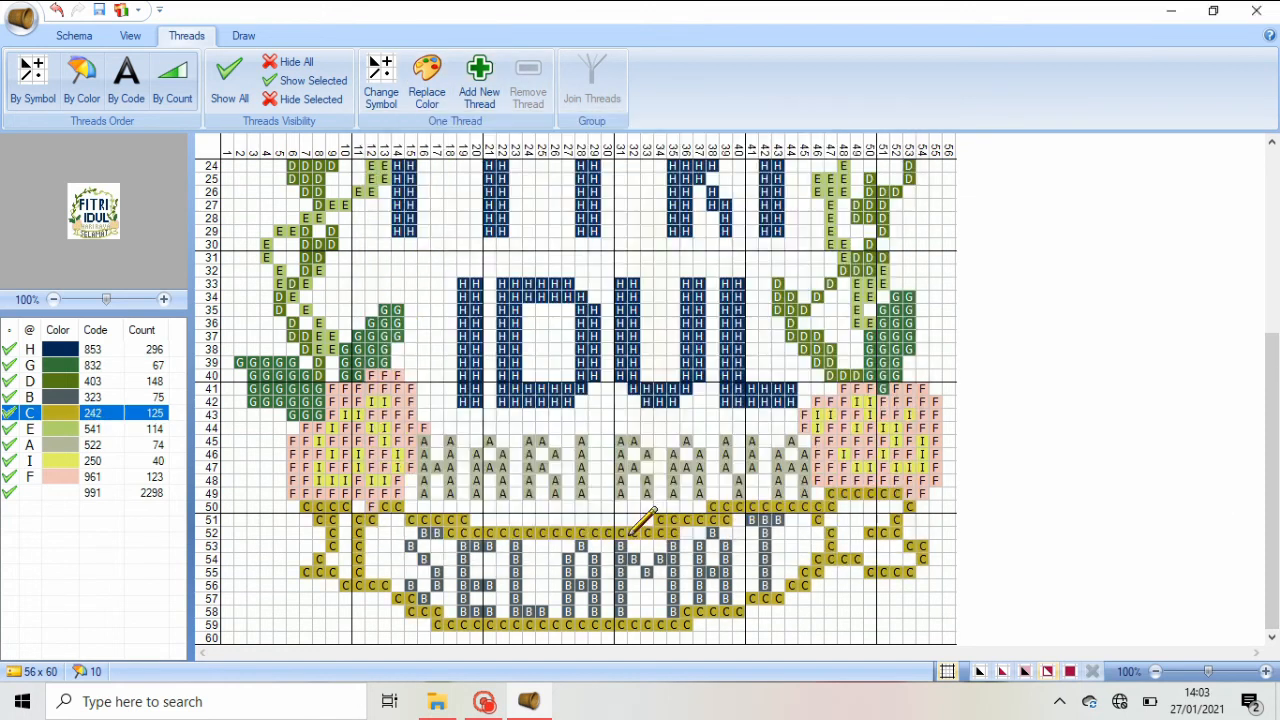
scroll(1277, 463, up, 1)
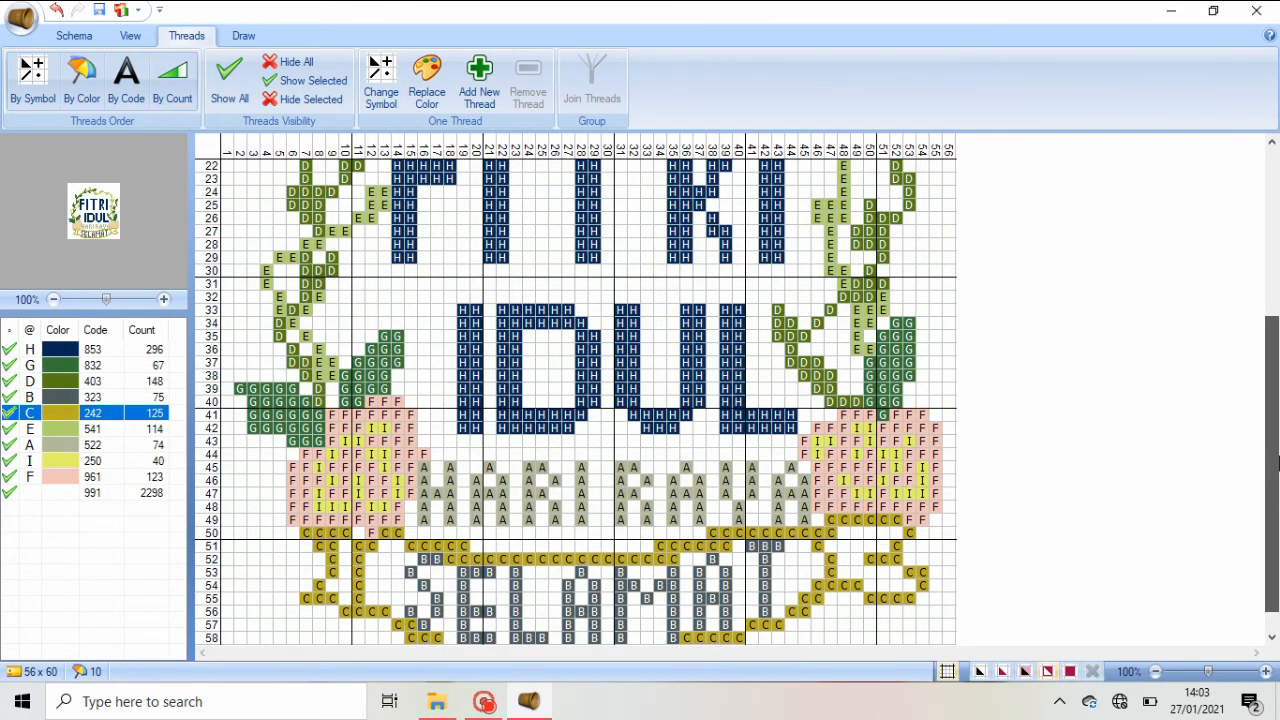
scroll(1277, 463, up, 3)
scroll(1277, 463, down, 4)
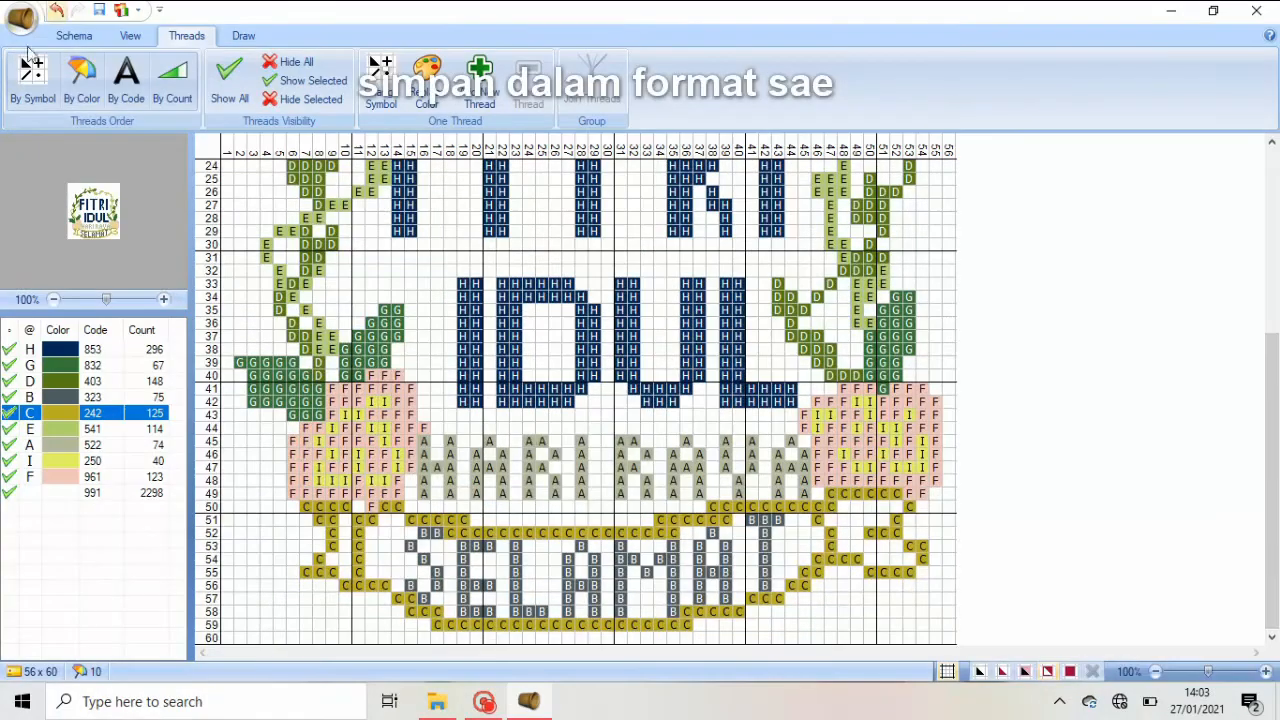
Save the pattern as a Stitch Art Easy! scheme (.sa4) named KL 5 in the Pictures folder
click(30, 20)
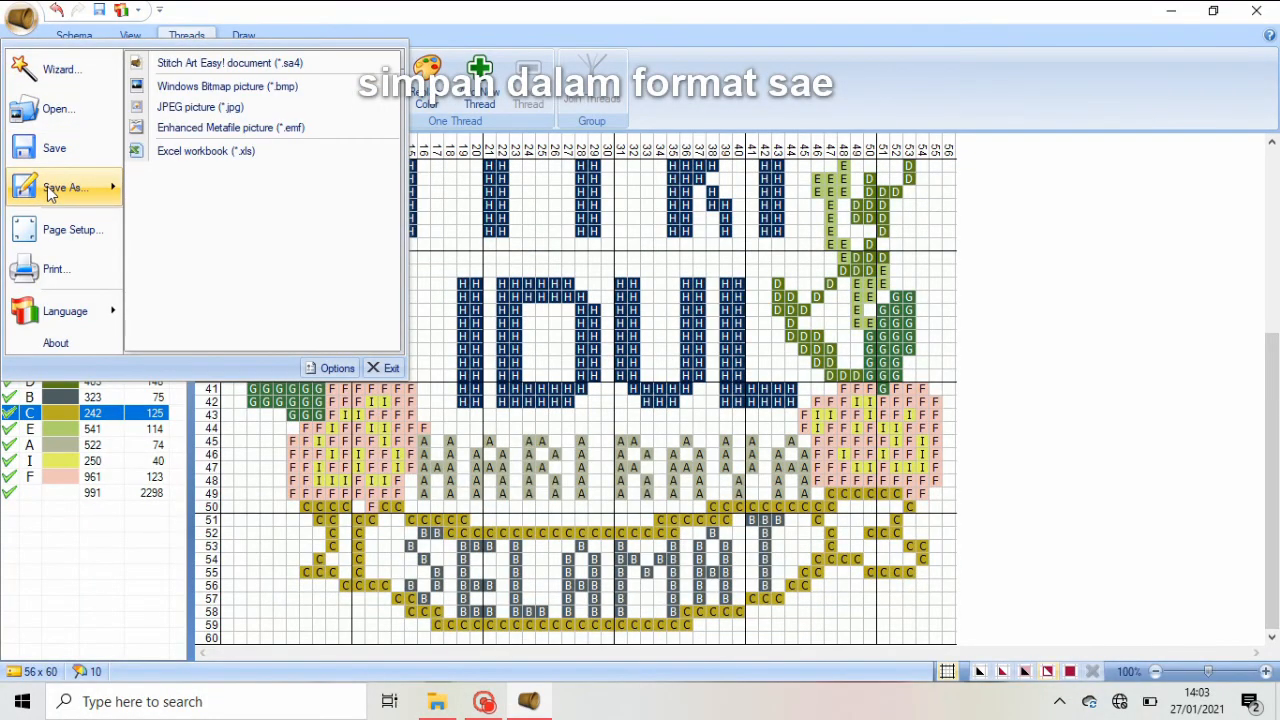
click(50, 193)
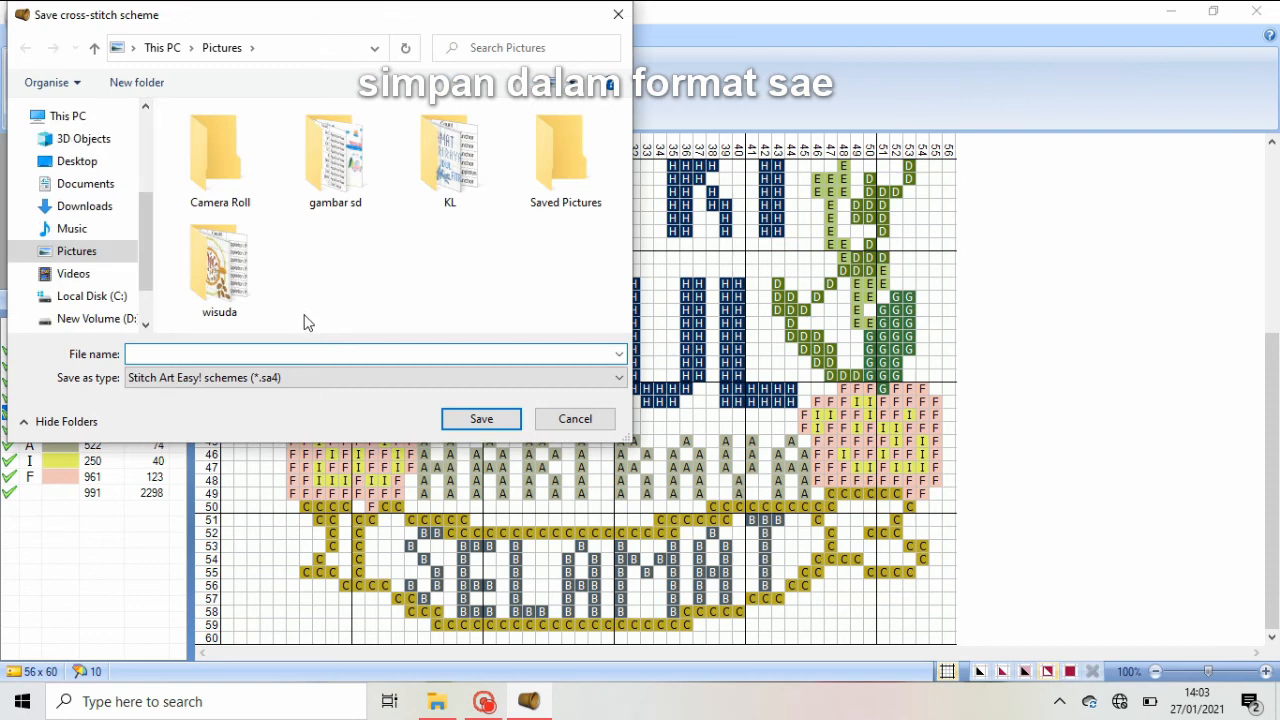
text(KL 5)
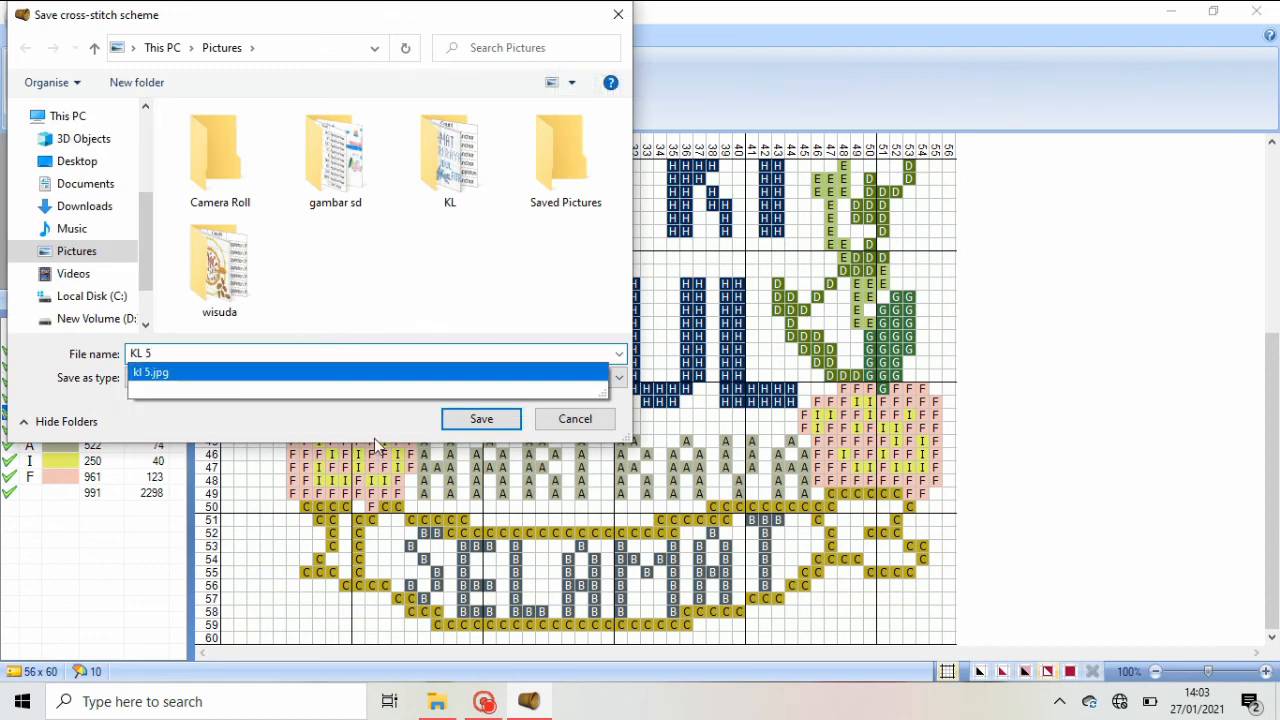
click(500, 425)
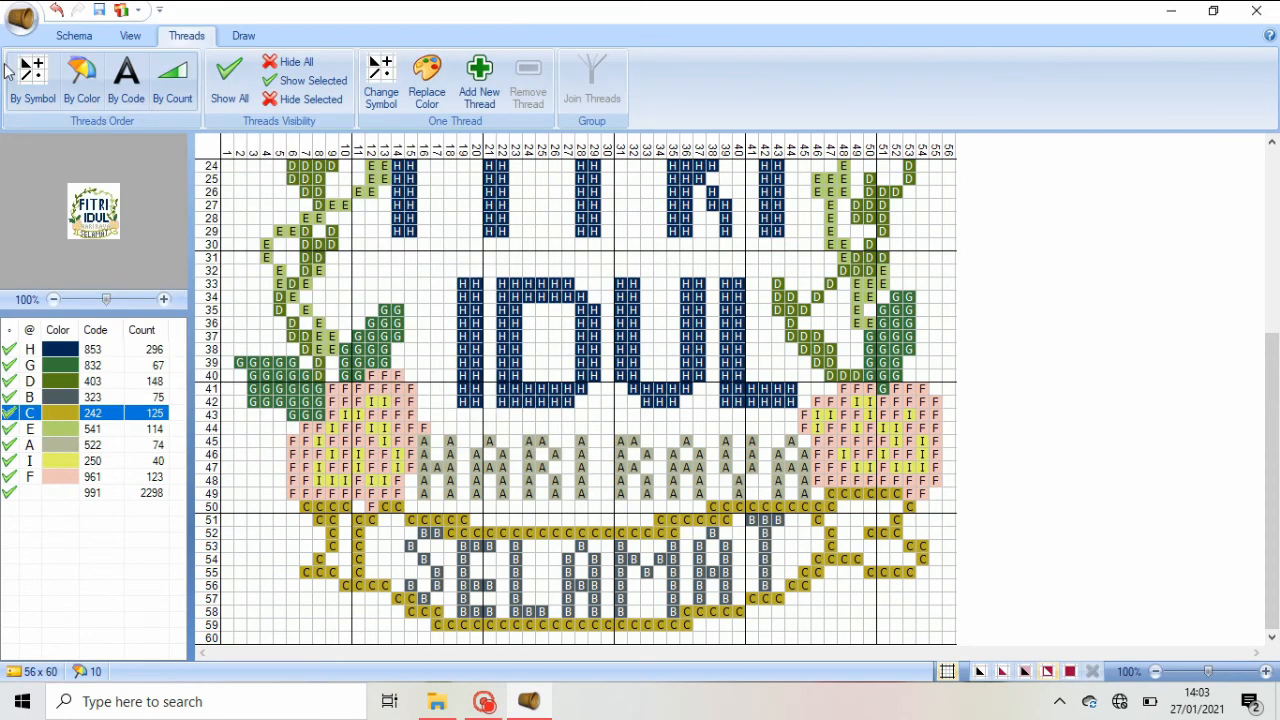
Export the pattern as a JPEG picture named KL 5p in the Pictures folder
click(25, 18)
mouse_move(94, 193)
click(220, 110)
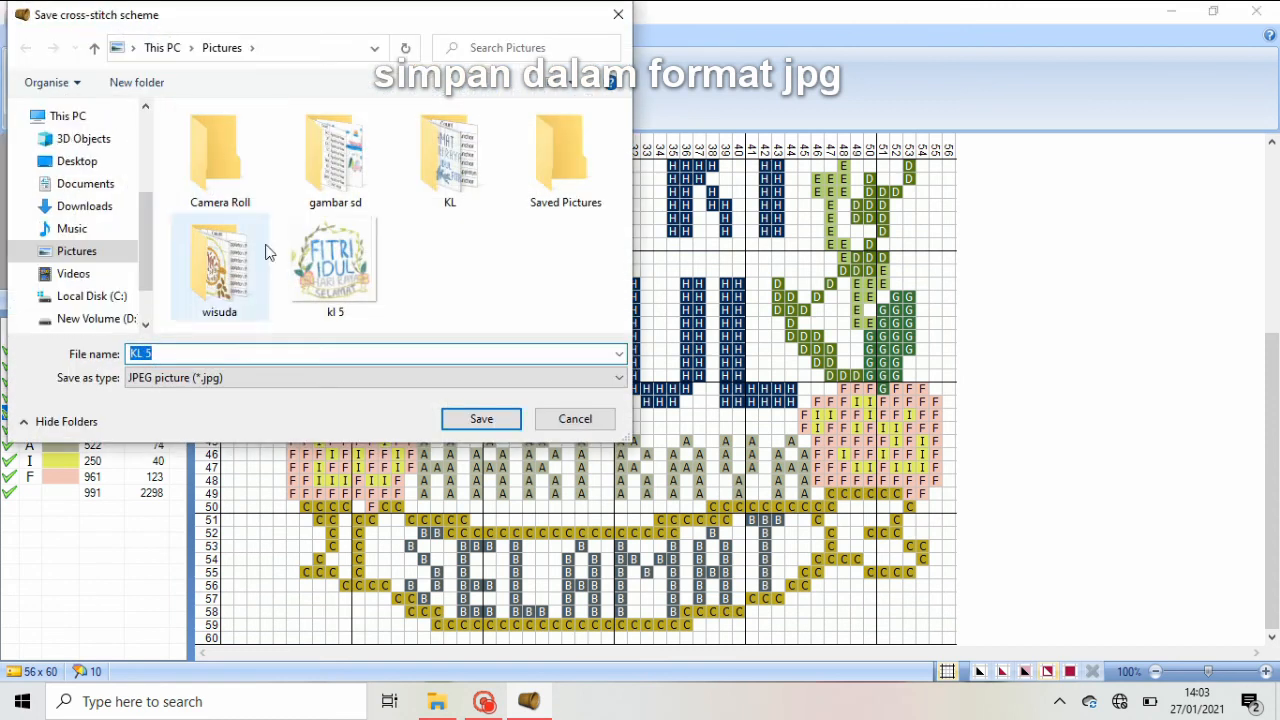
key(End)
text(p)
click(478, 416)
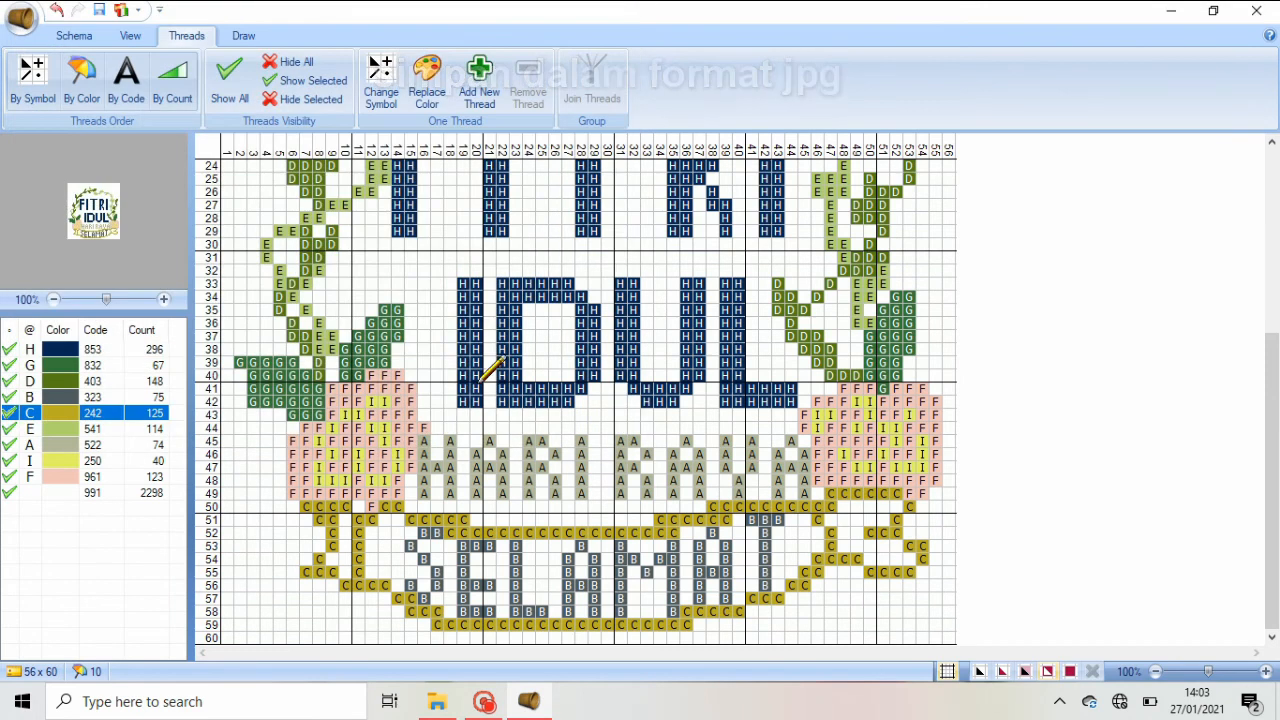
Open the exported KL 5p.jpg in Photos and view the pattern and its color table, KL 5p.Colors.jpg
click(437, 701)
double_click(1008, 258)
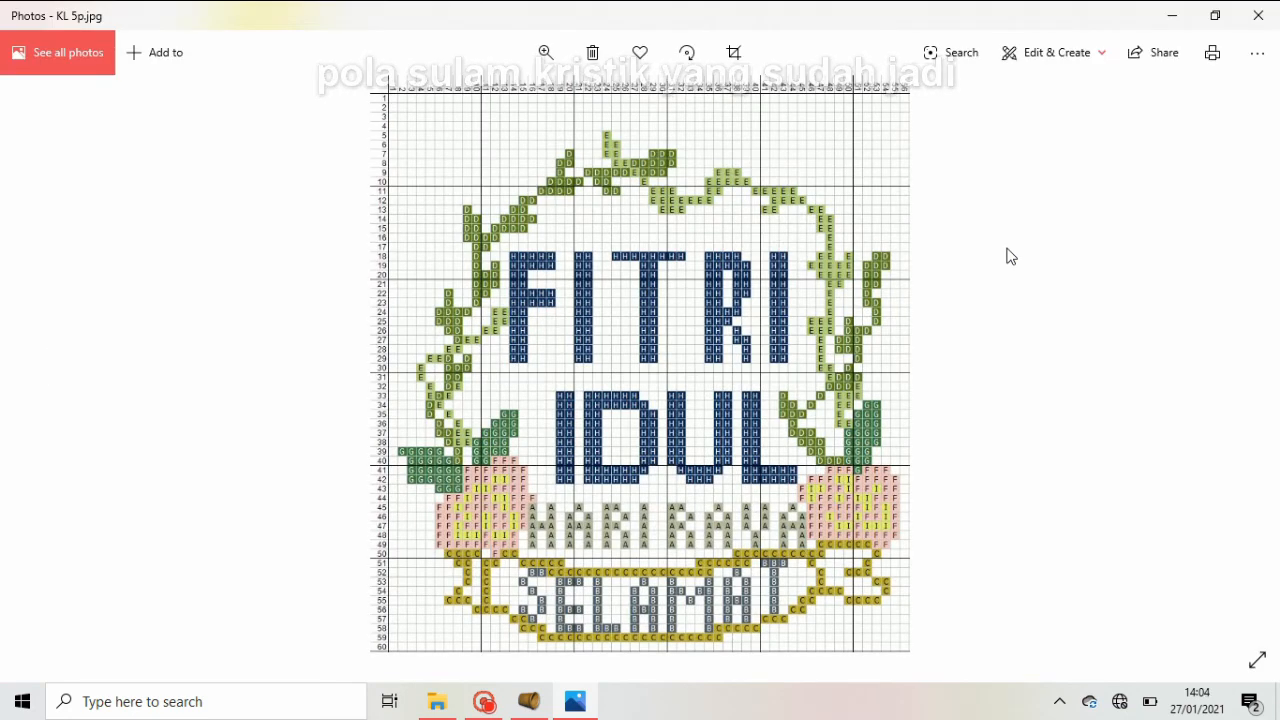
click(46, 366)
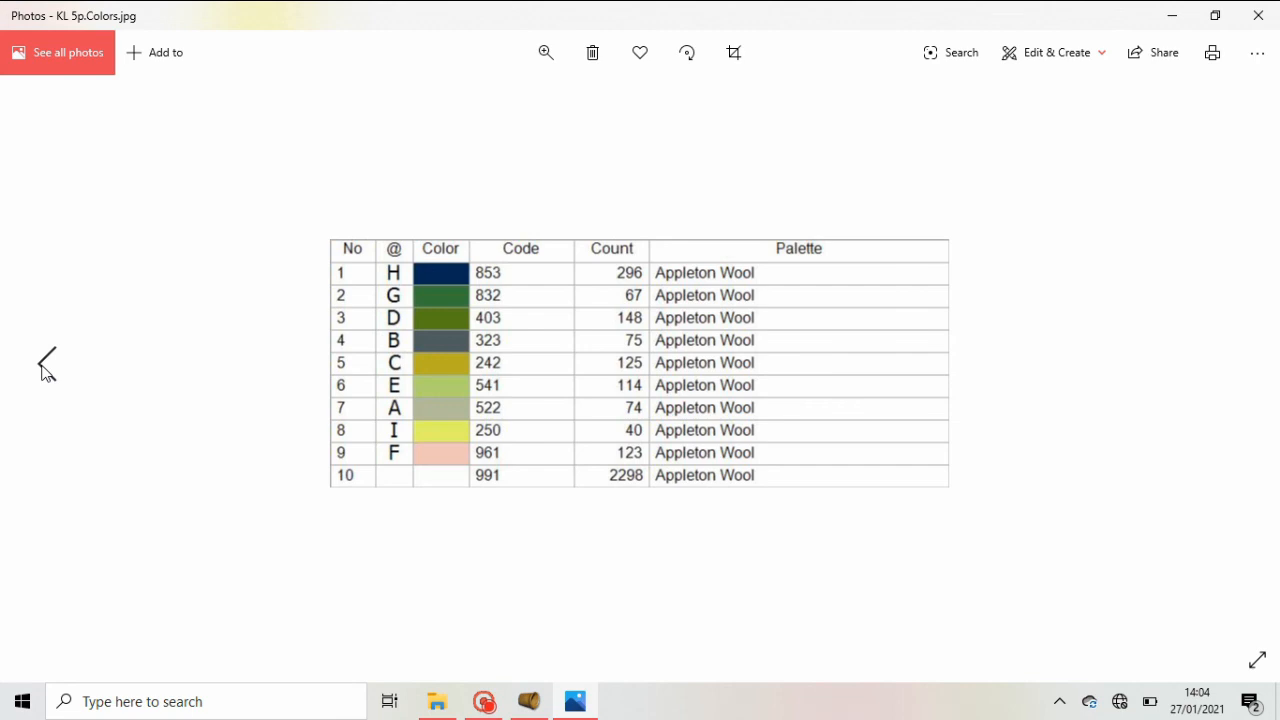